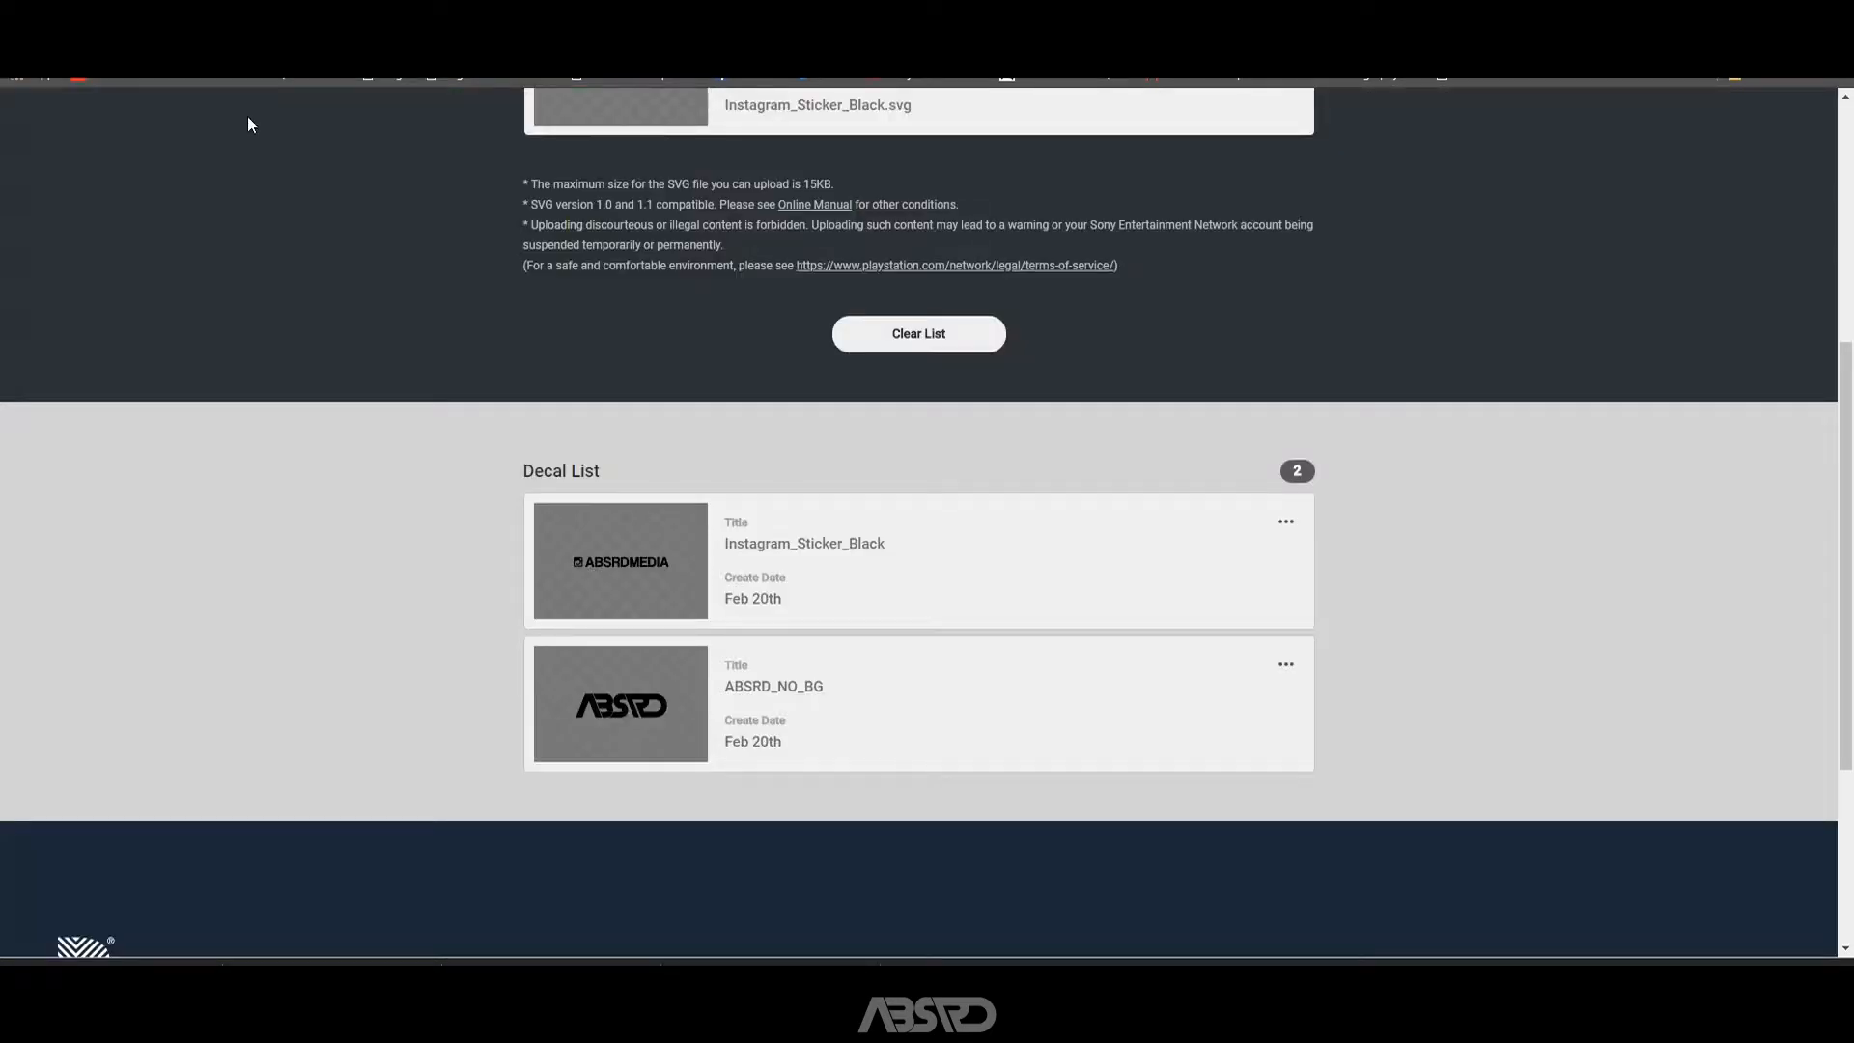
# Return to the file converter's home page and choose SVG as the target format for image conversion.
pyautogui.scroll(5, 361, 280)
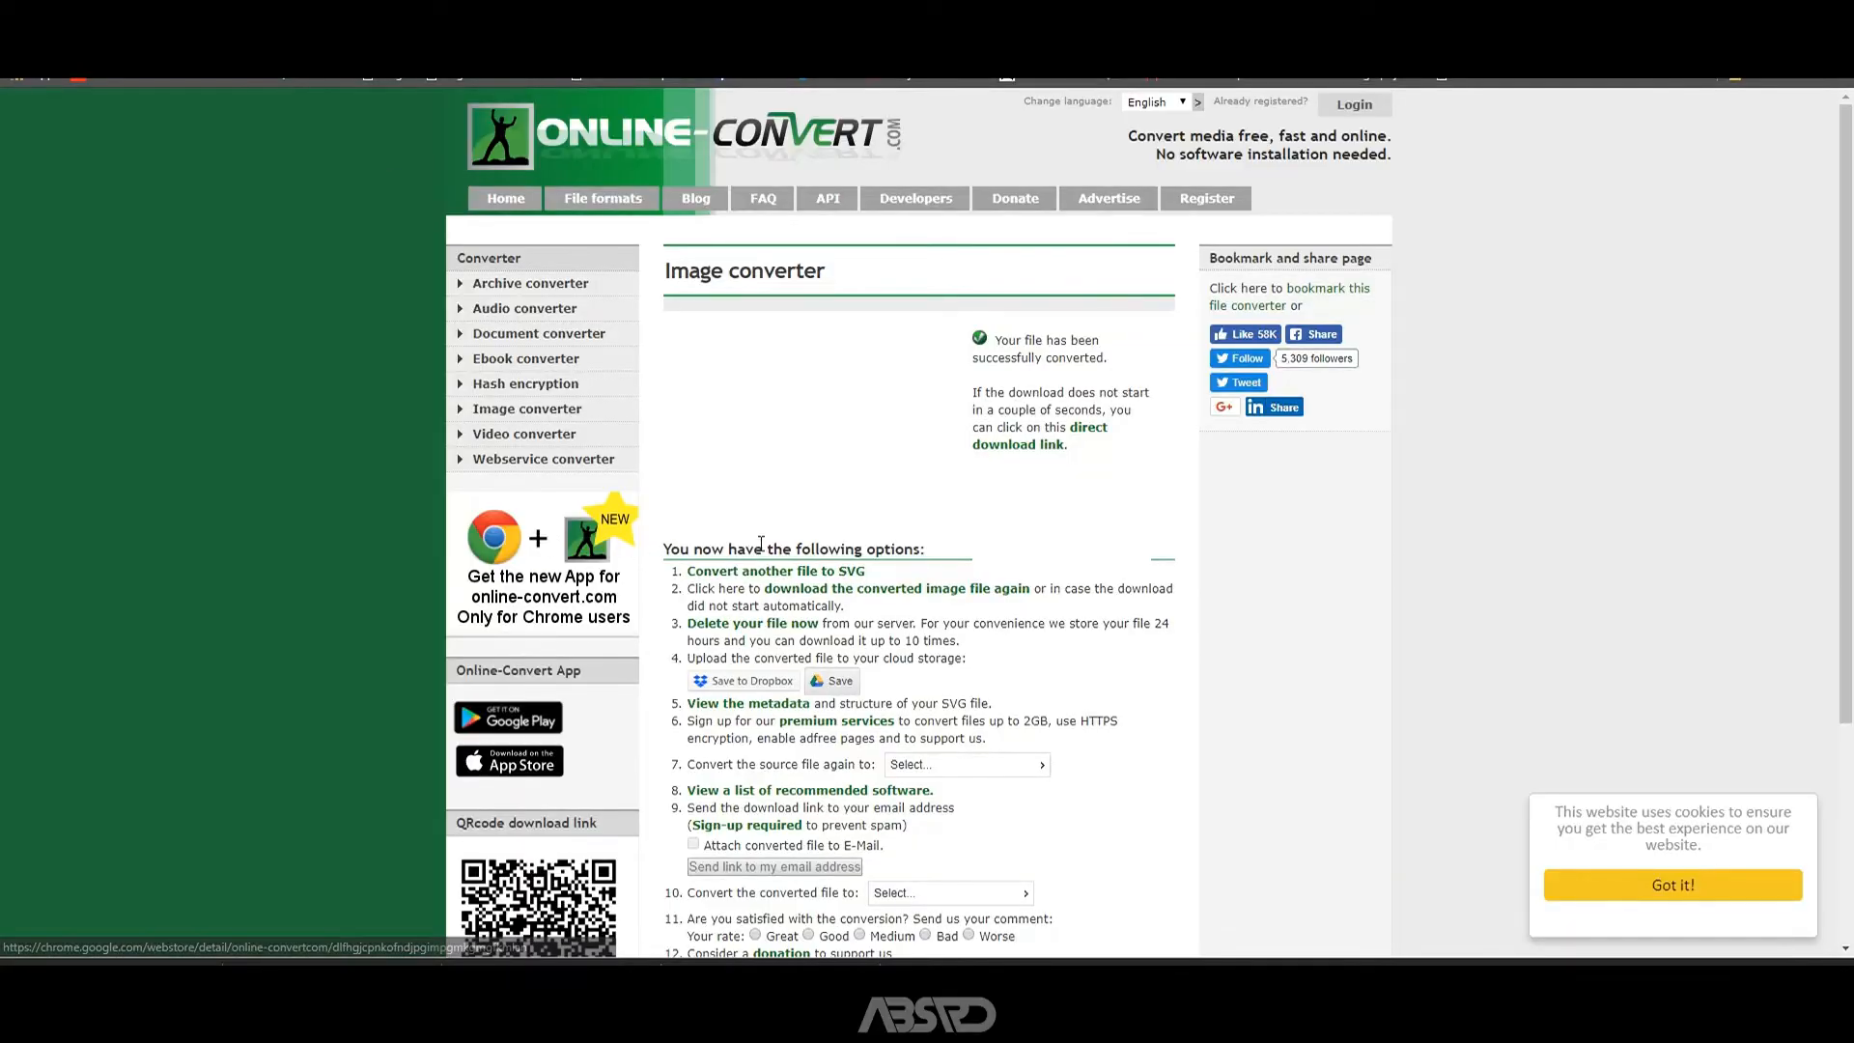
pyautogui.scroll(-1, 755, 410)
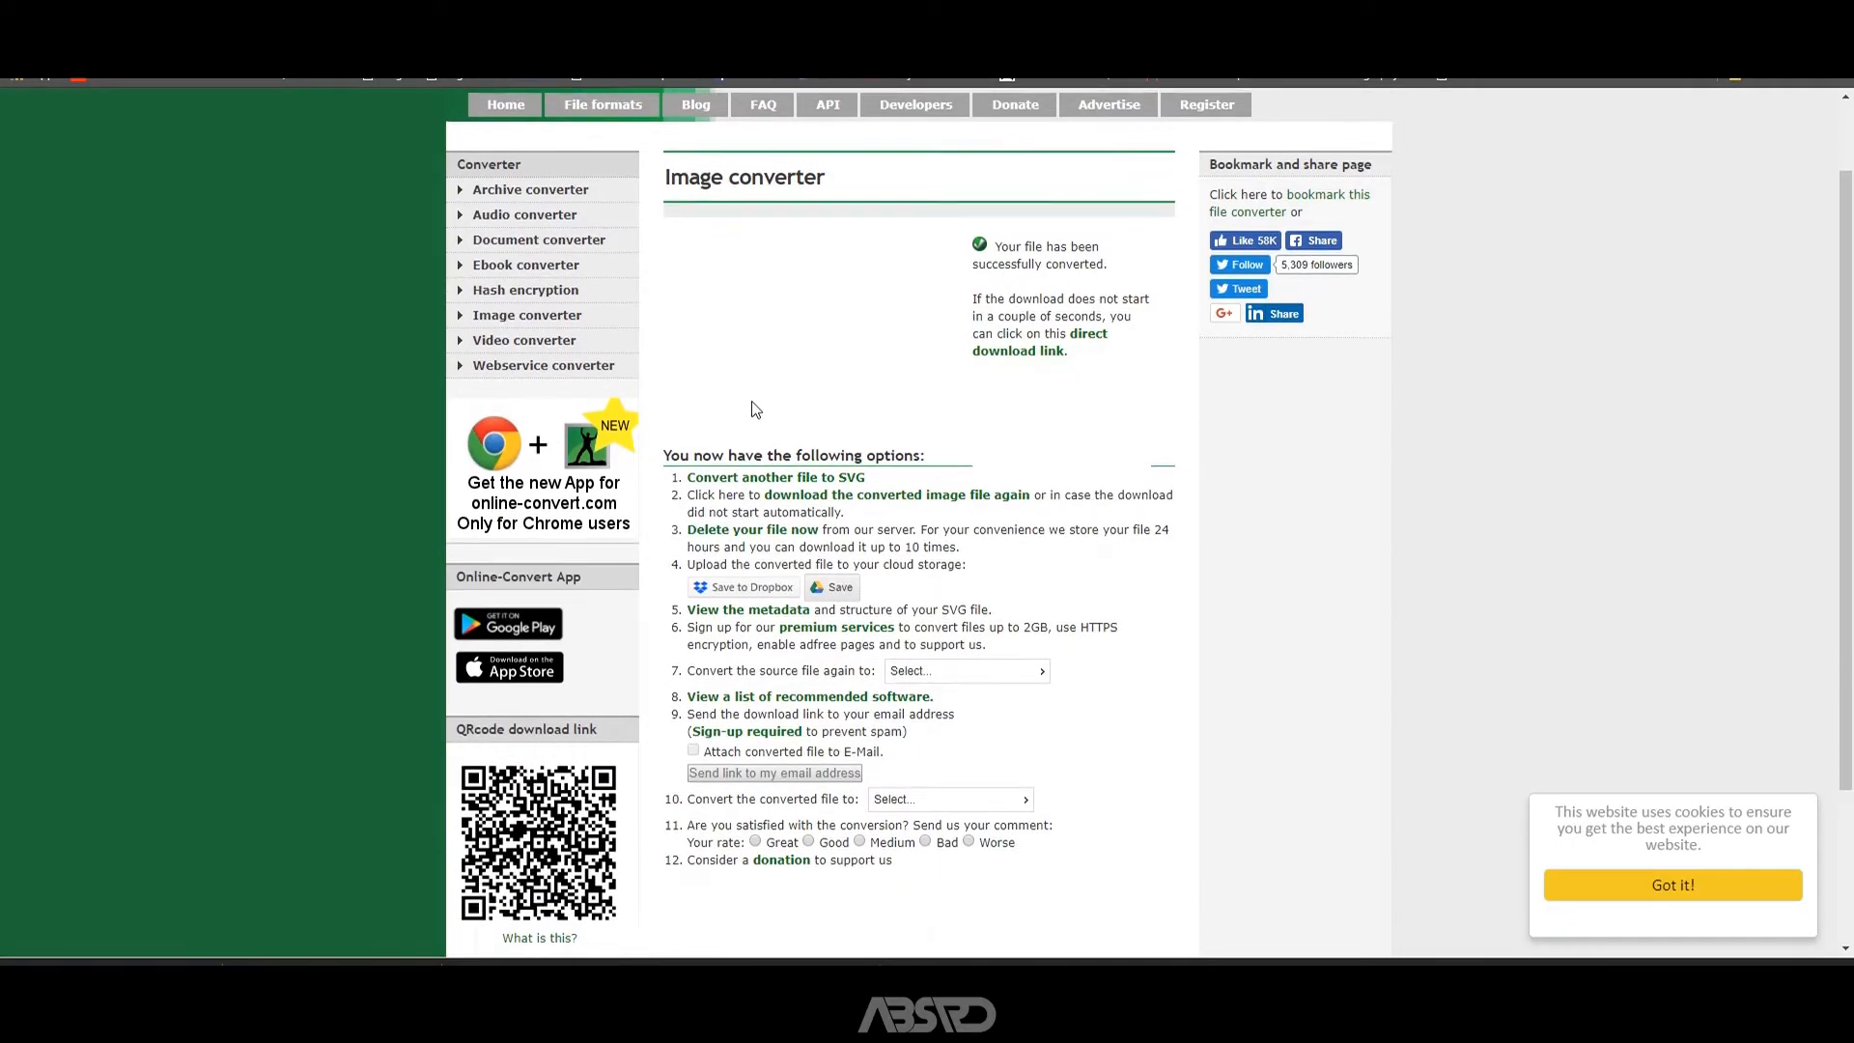
pyautogui.scroll(1, 755, 410)
pyautogui.click(590, 148)
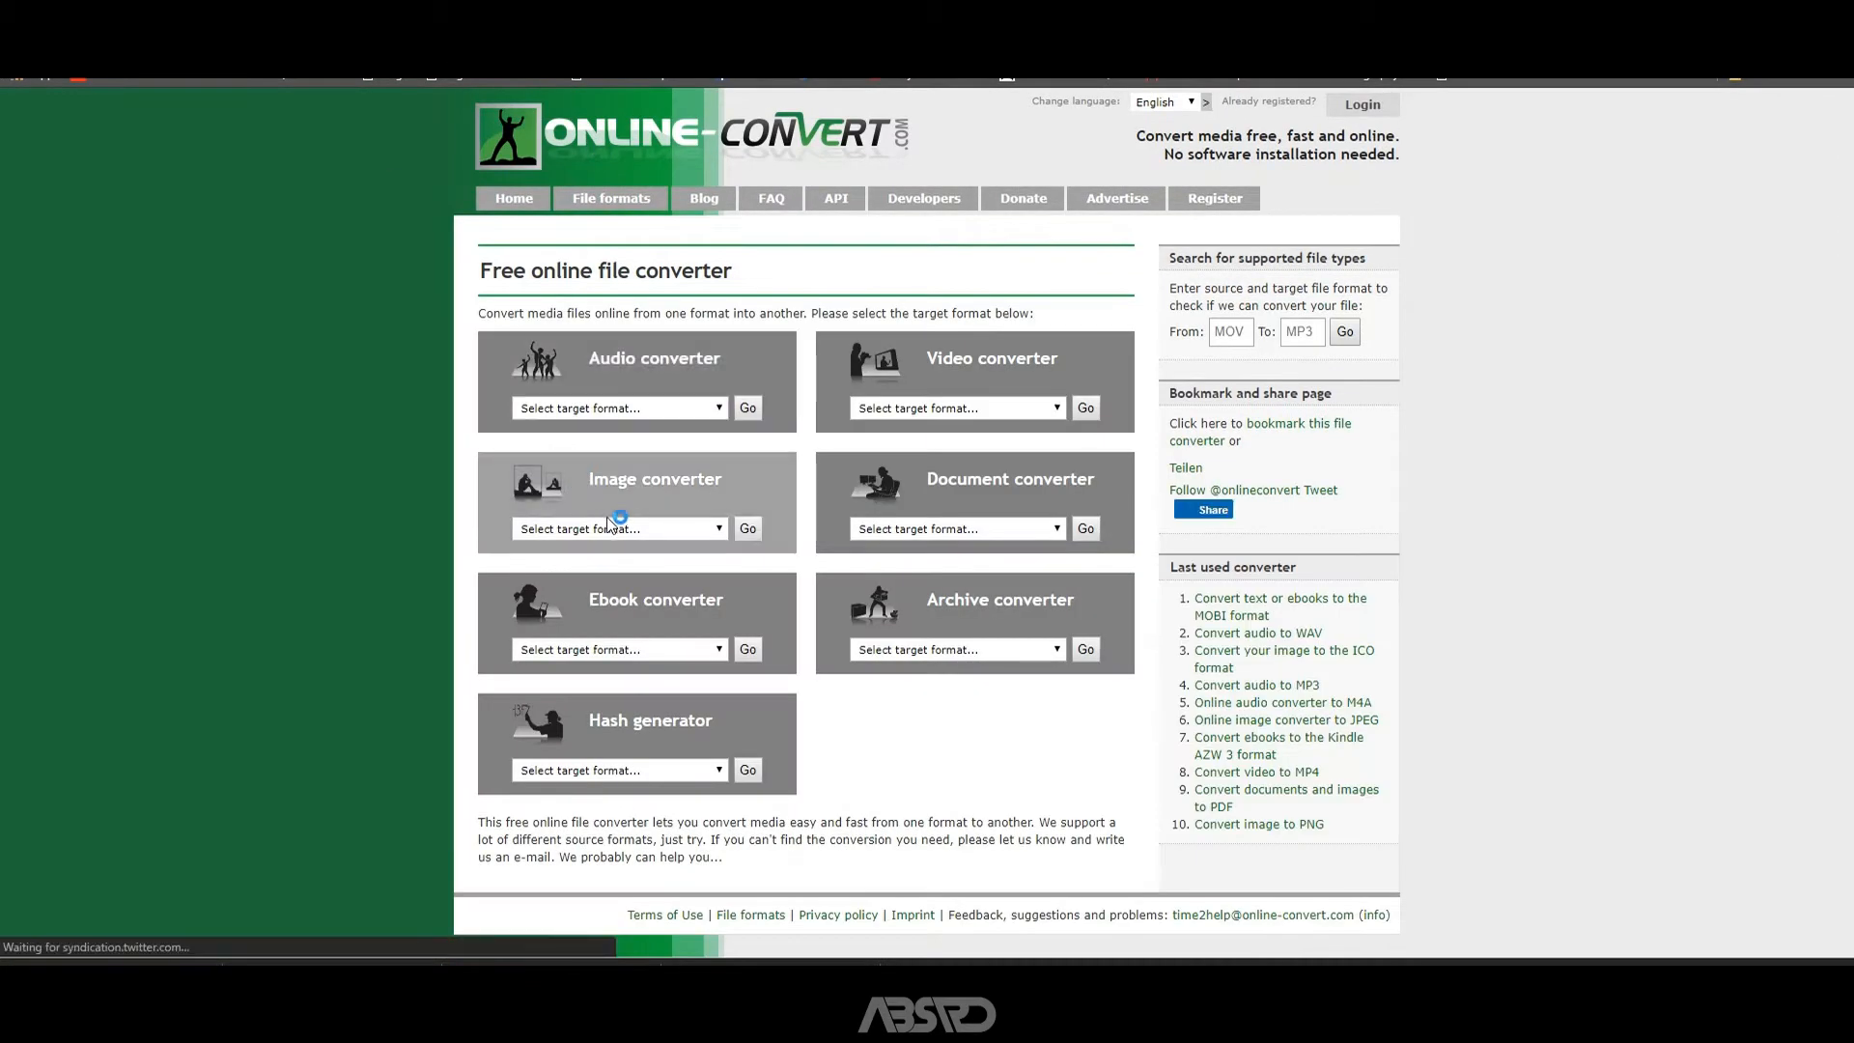
pyautogui.click(608, 524)
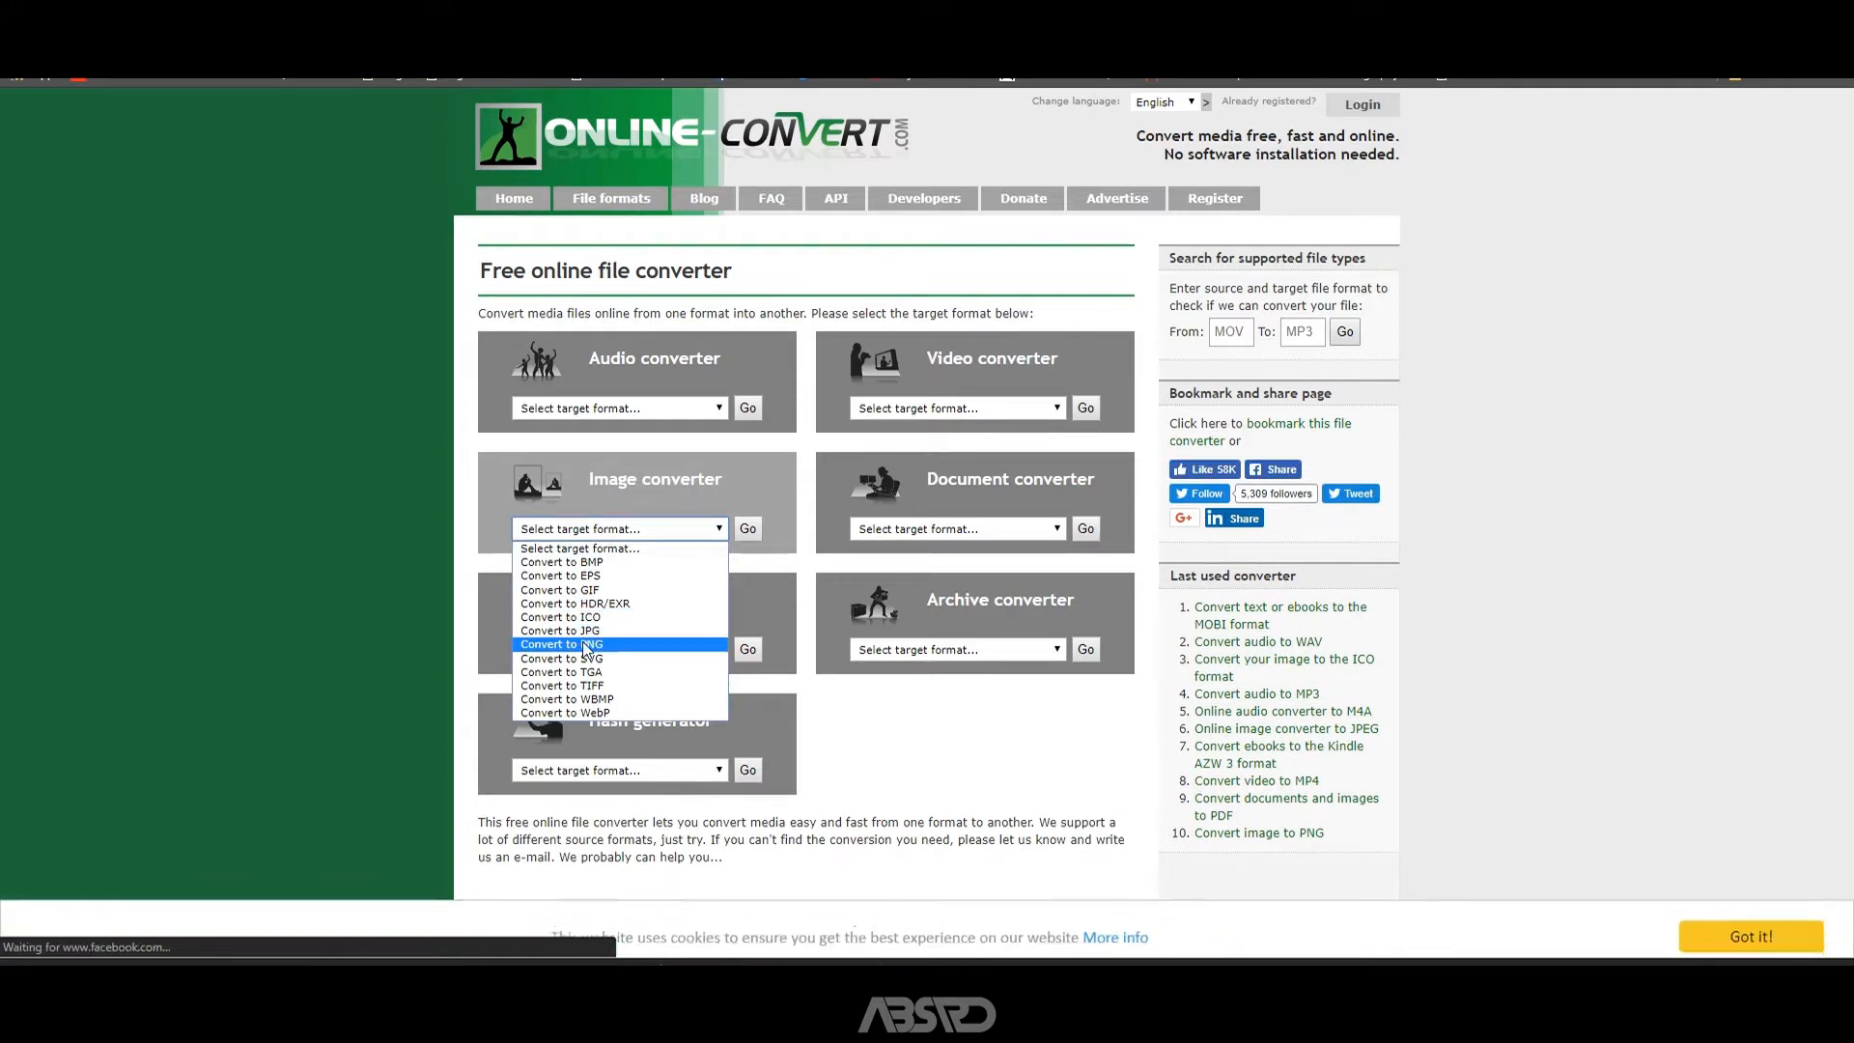
pyautogui.click(571, 658)
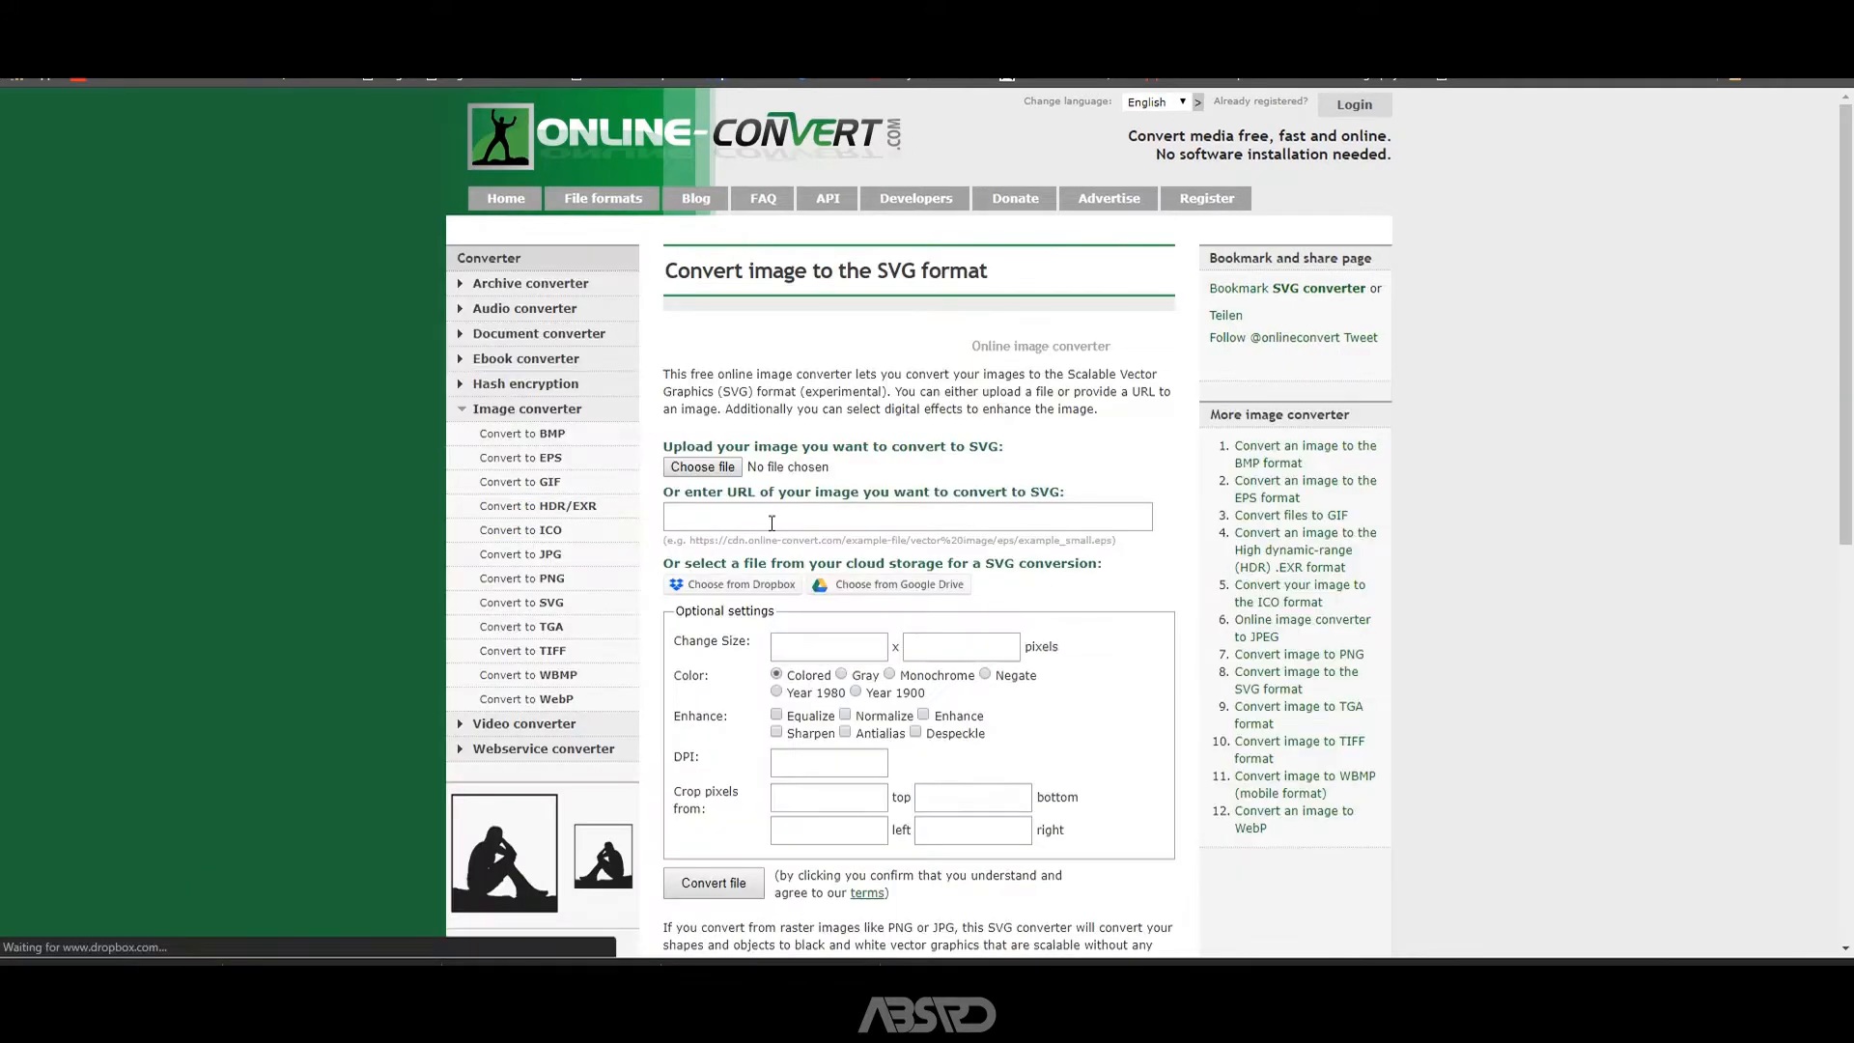
# Select the Instagram Sticker Black PNG from the ABSRD FILMS folder as the image to convert.
pyautogui.click(715, 469)
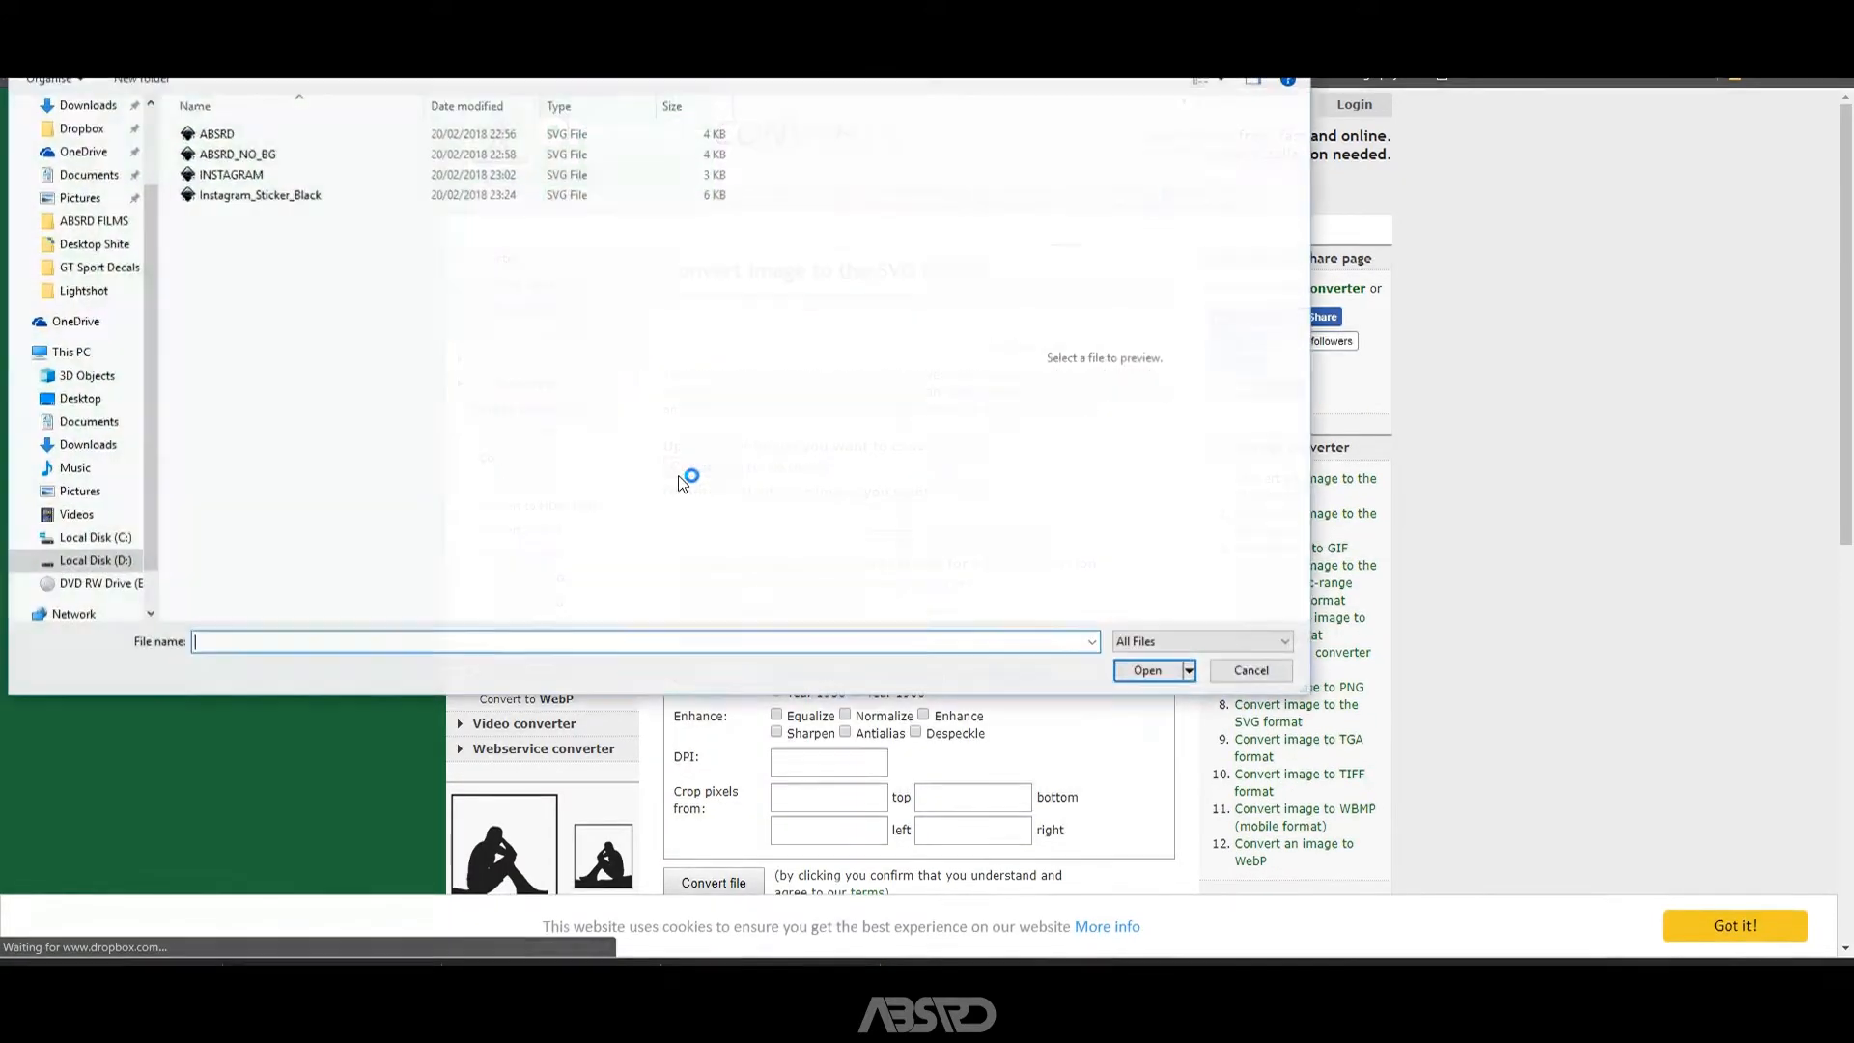
pyautogui.click(106, 224)
pyautogui.scroll(-5, 583, 375)
pyautogui.scroll(2, 564, 362)
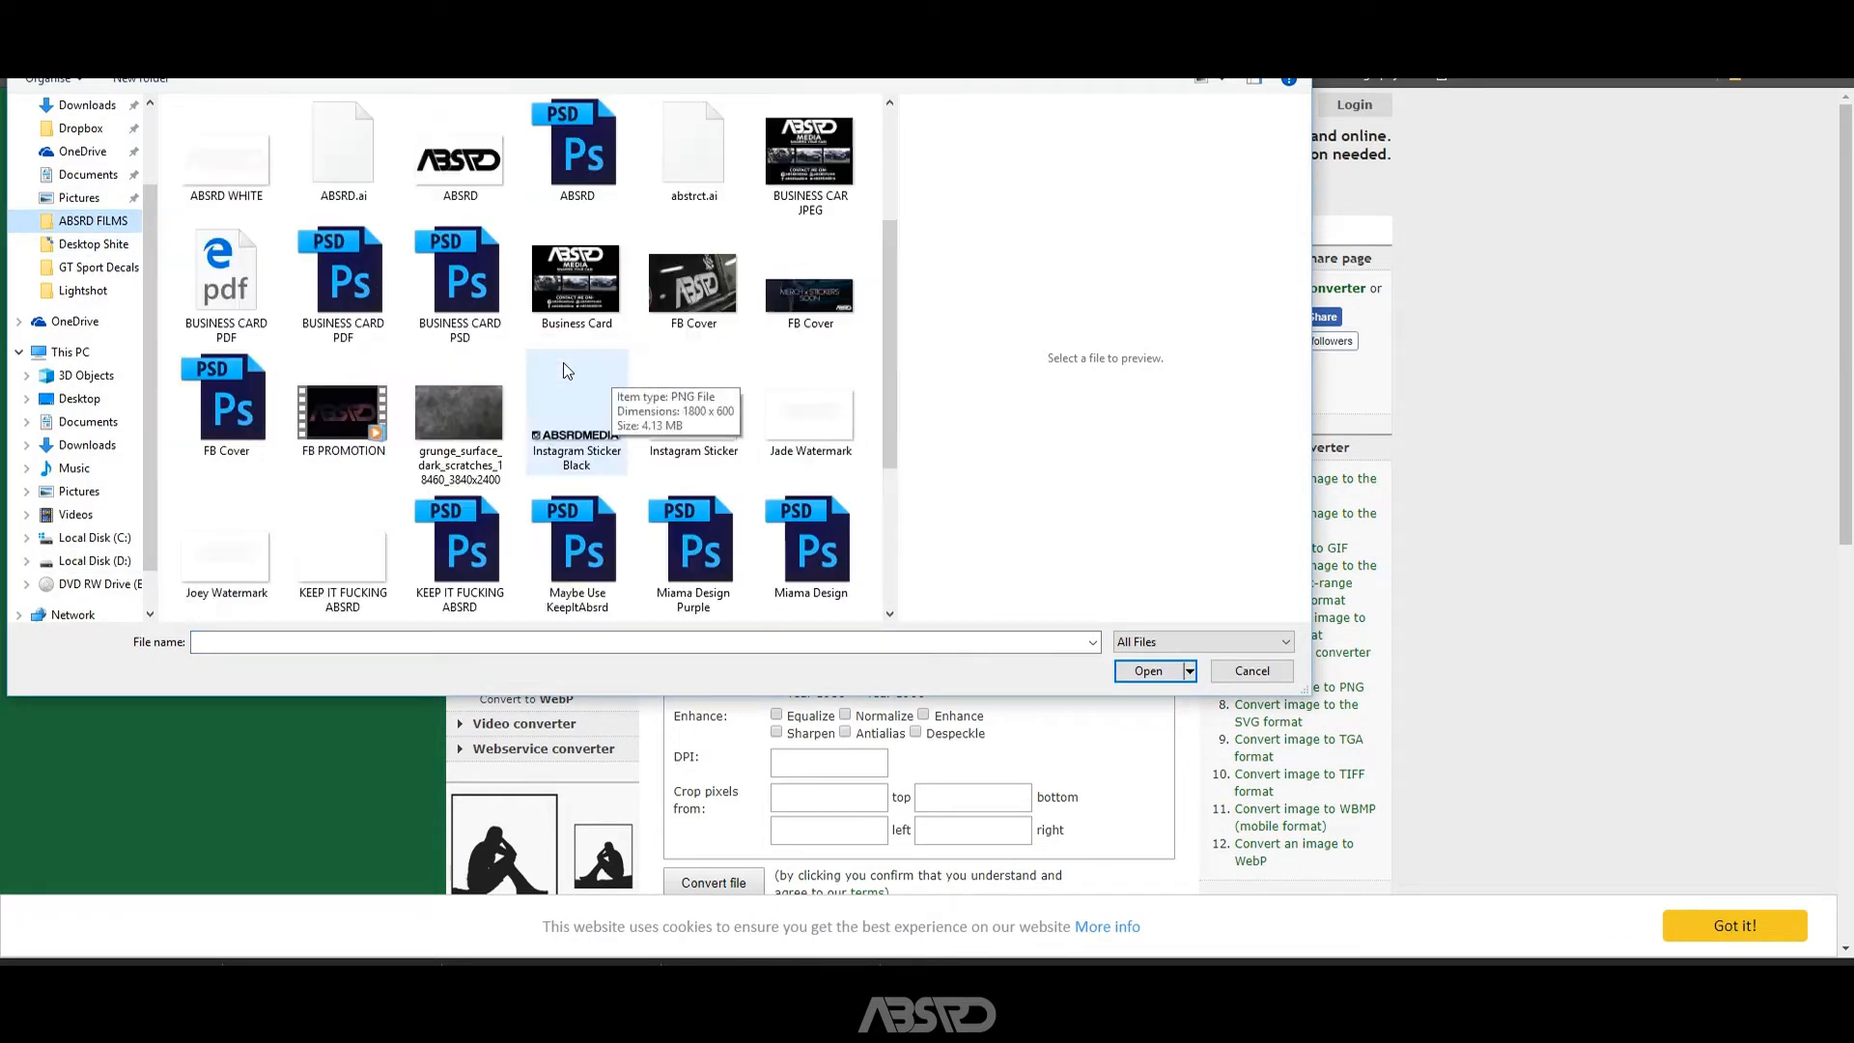
pyautogui.click(577, 415)
pyautogui.click(1153, 678)
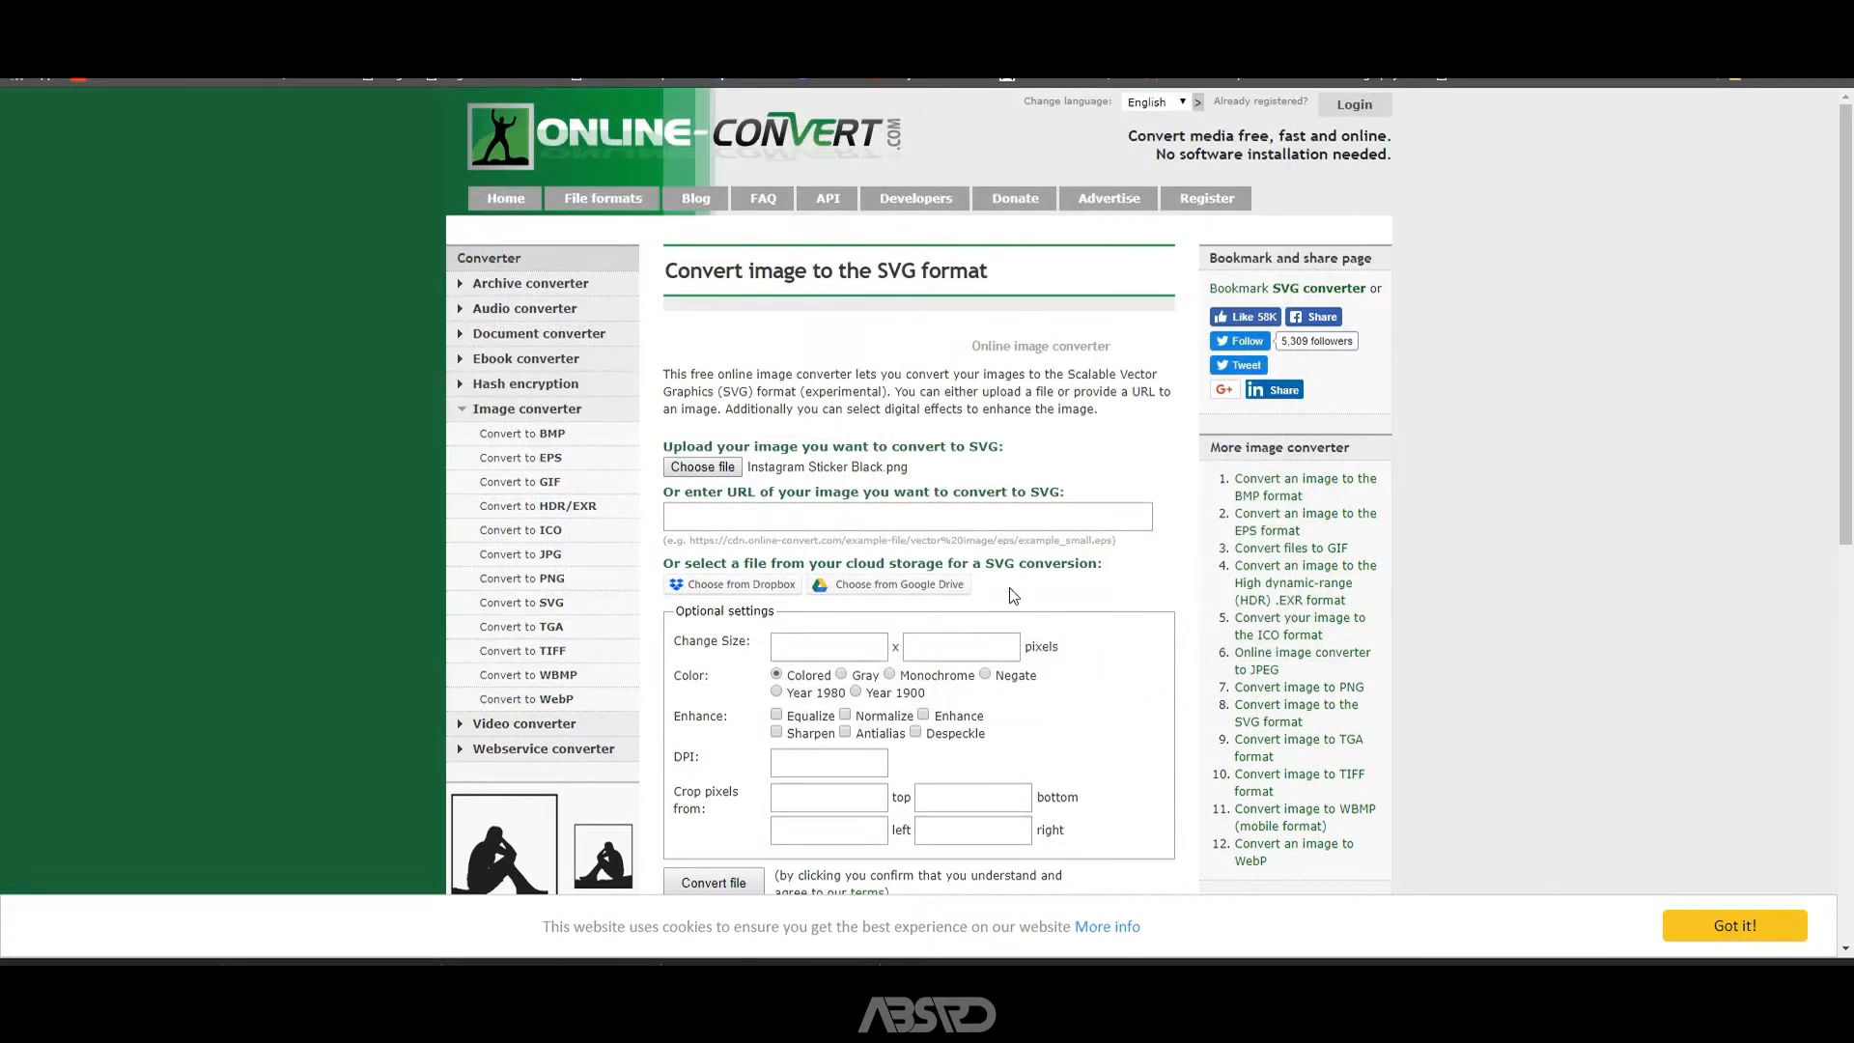
# Convert the chosen image to SVG with the default settings and show the downloaded file in its folder.
pyautogui.scroll(-2, 784, 618)
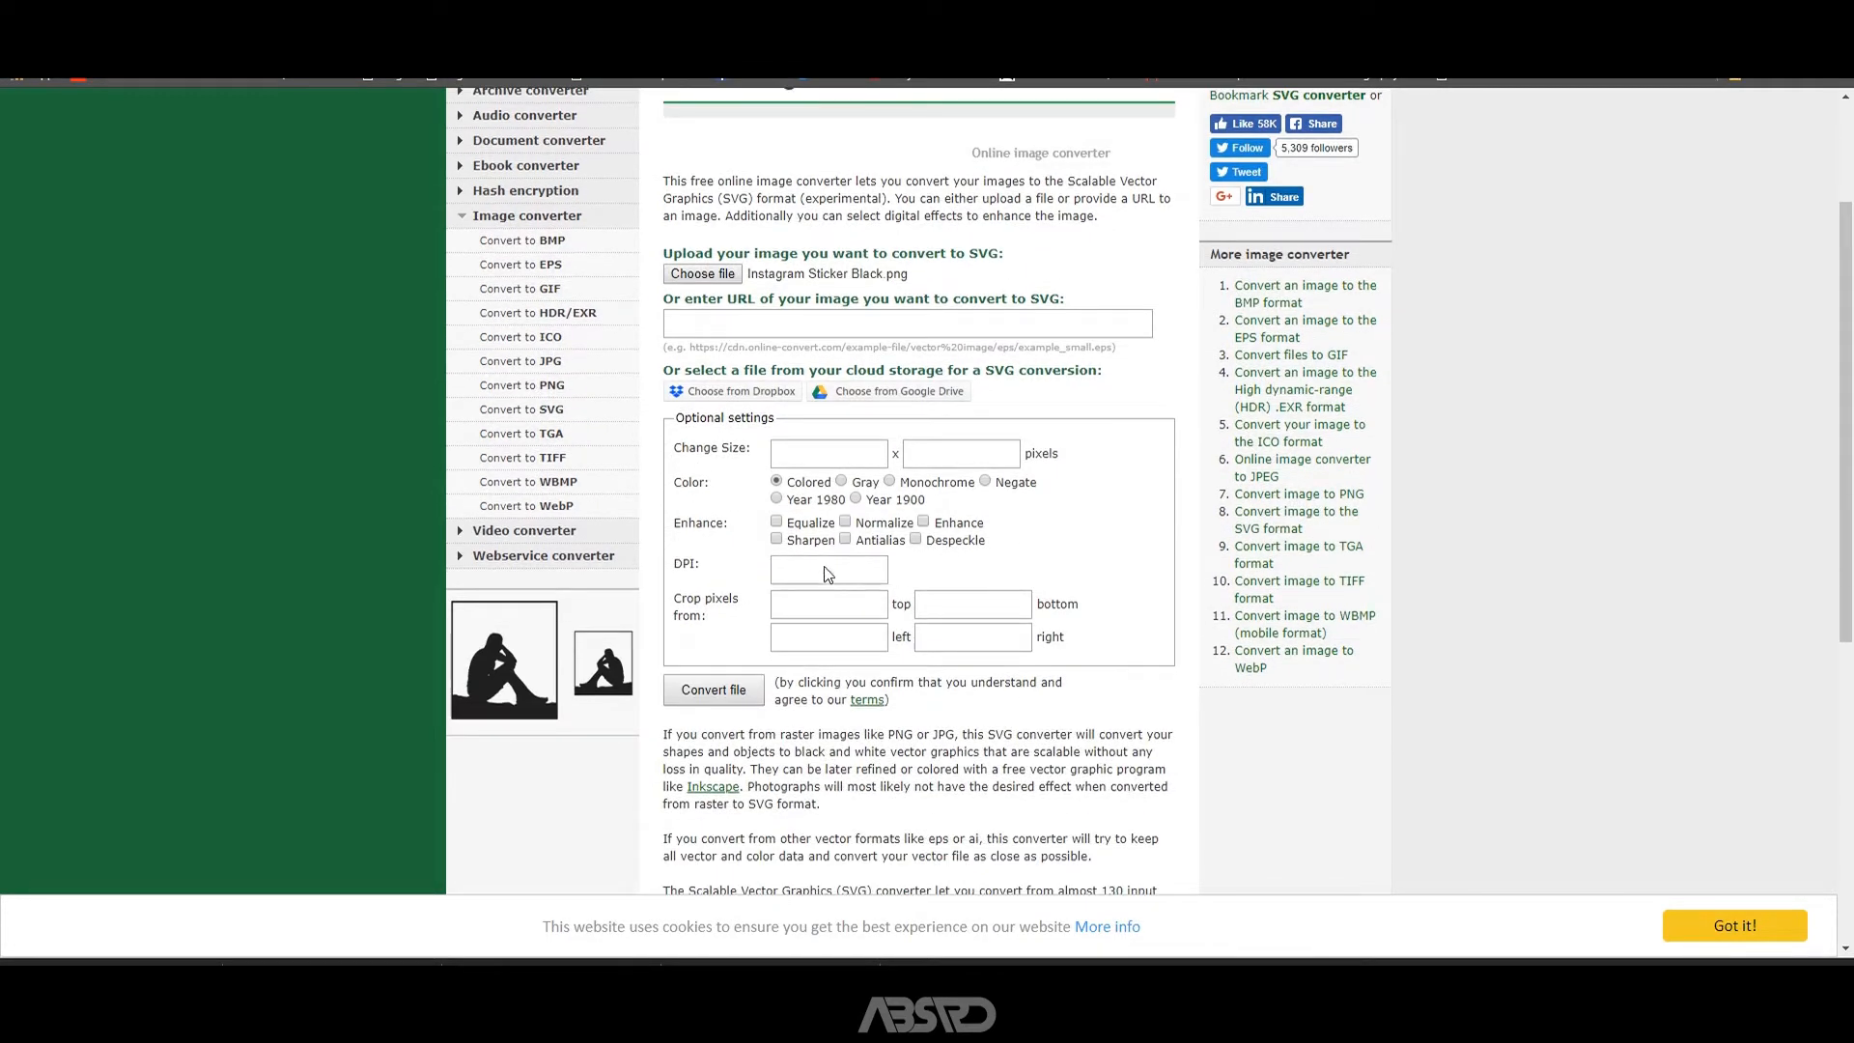
pyautogui.click(742, 688)
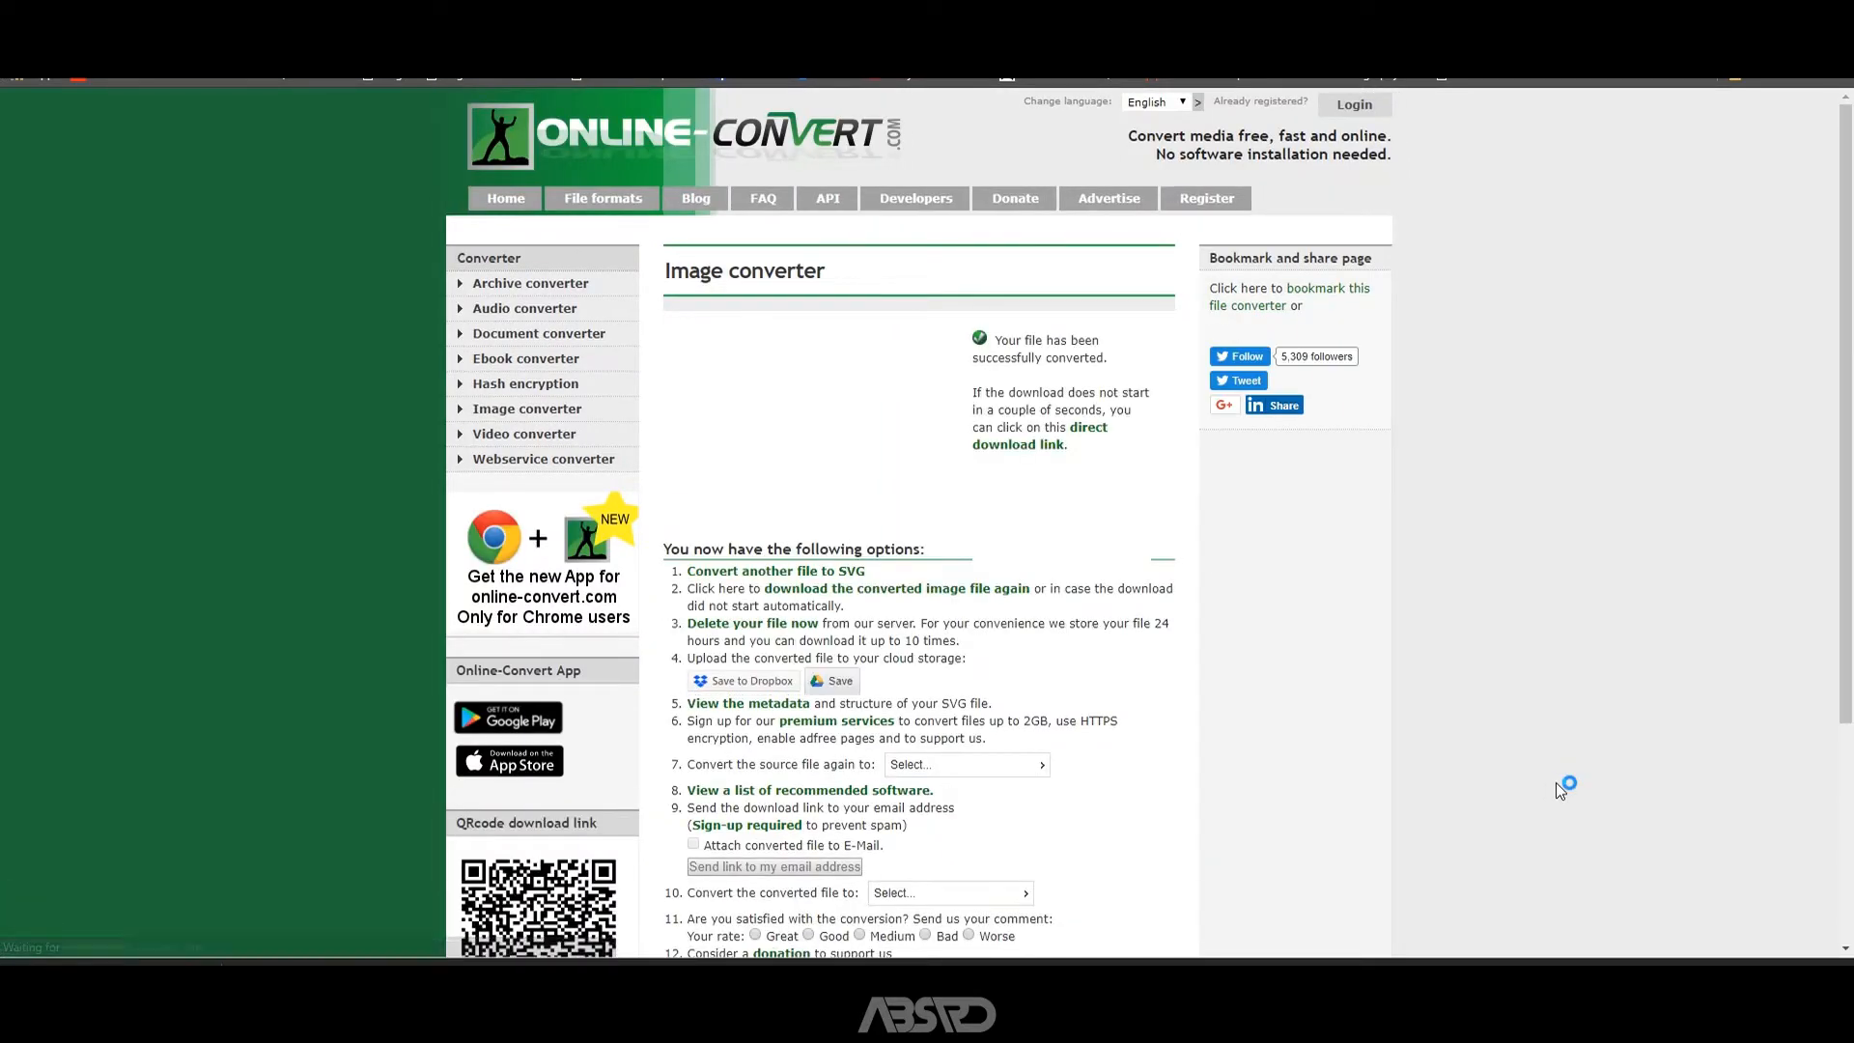
pyautogui.click(208, 951)
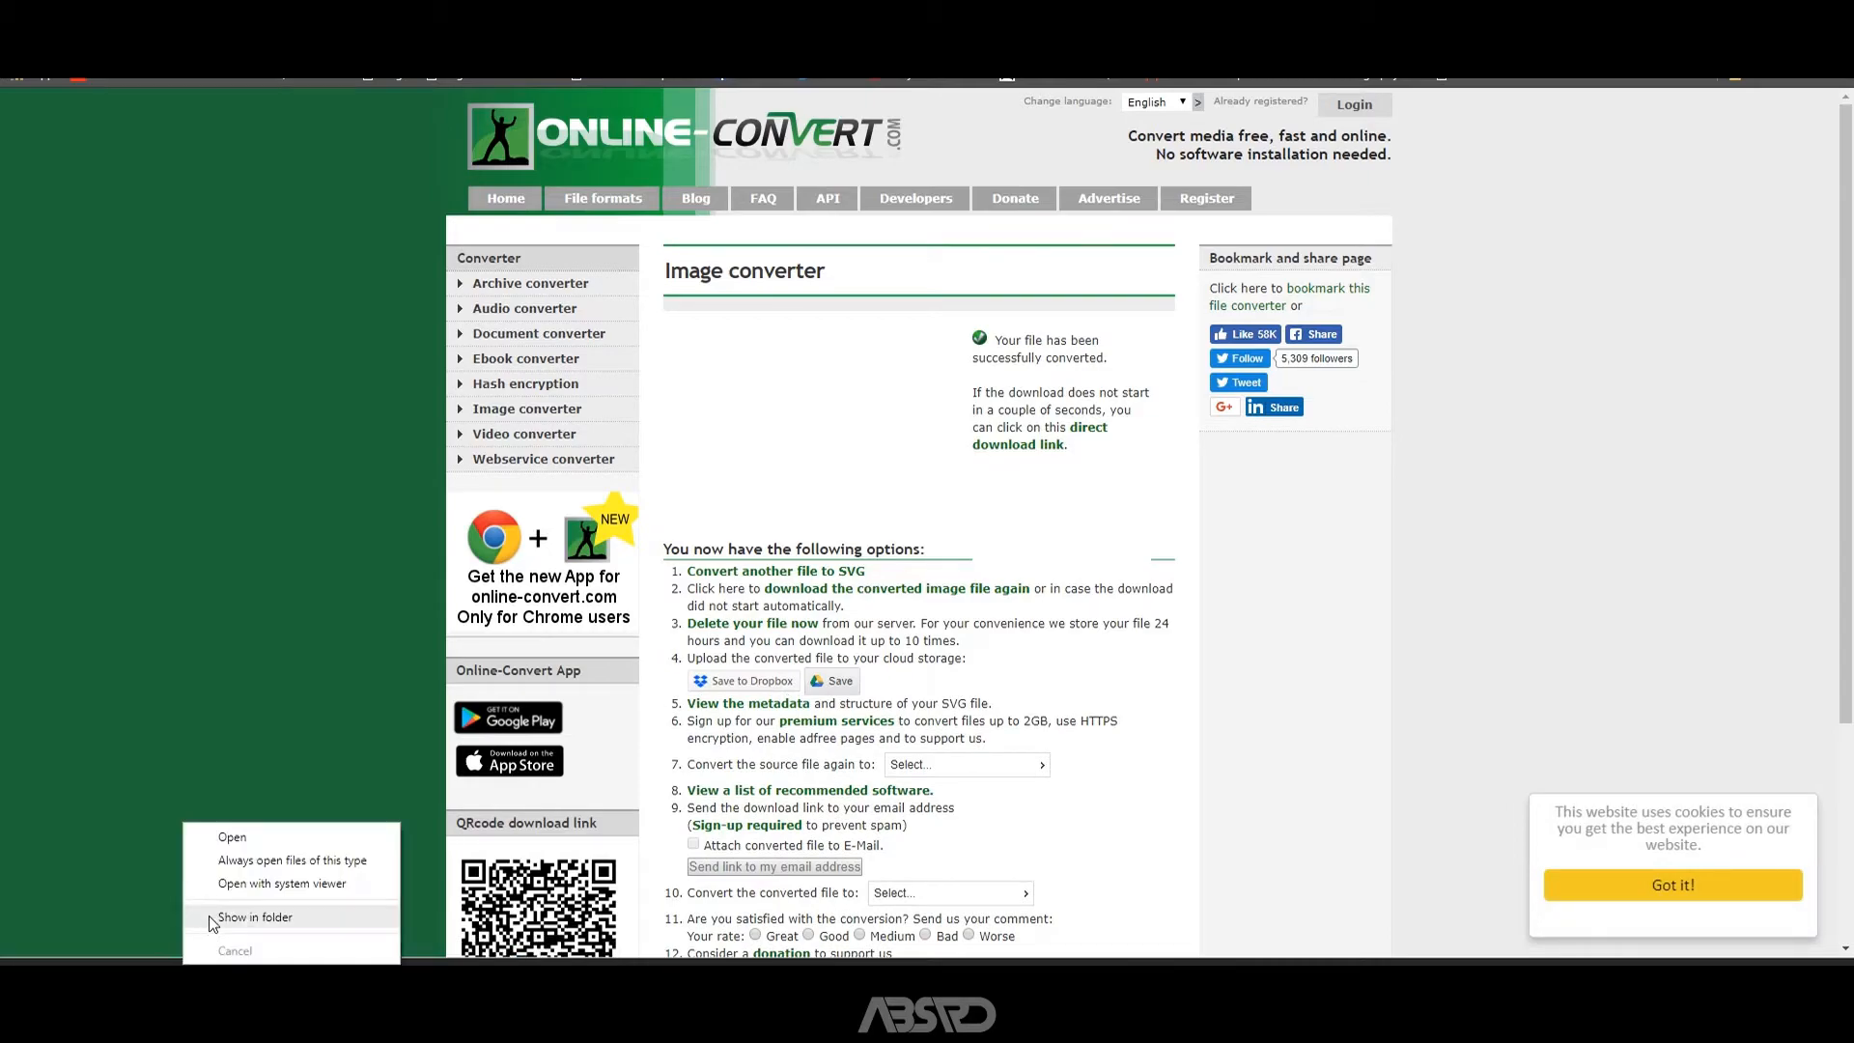
pyautogui.click(237, 907)
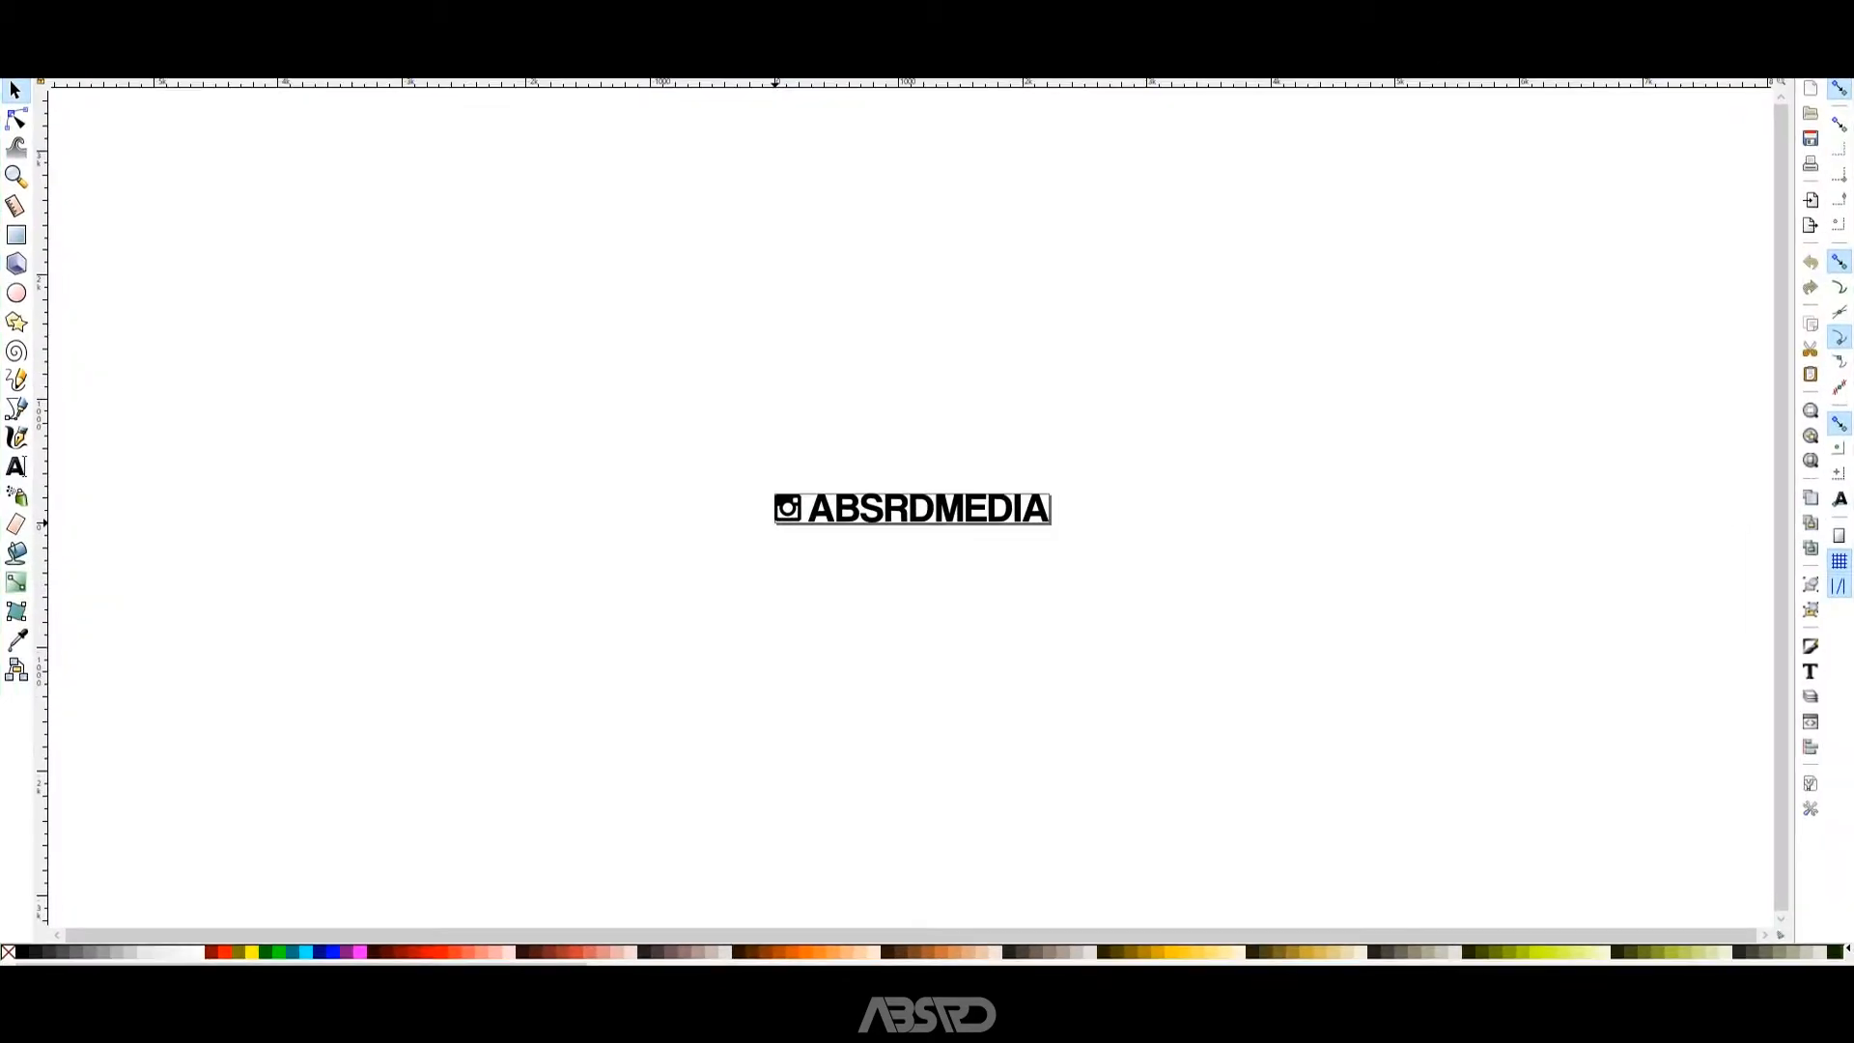
# Set the Inkscape document's custom page size to 64 px wide and 64 px high.
pyautogui.hotkey('alt', 'f')
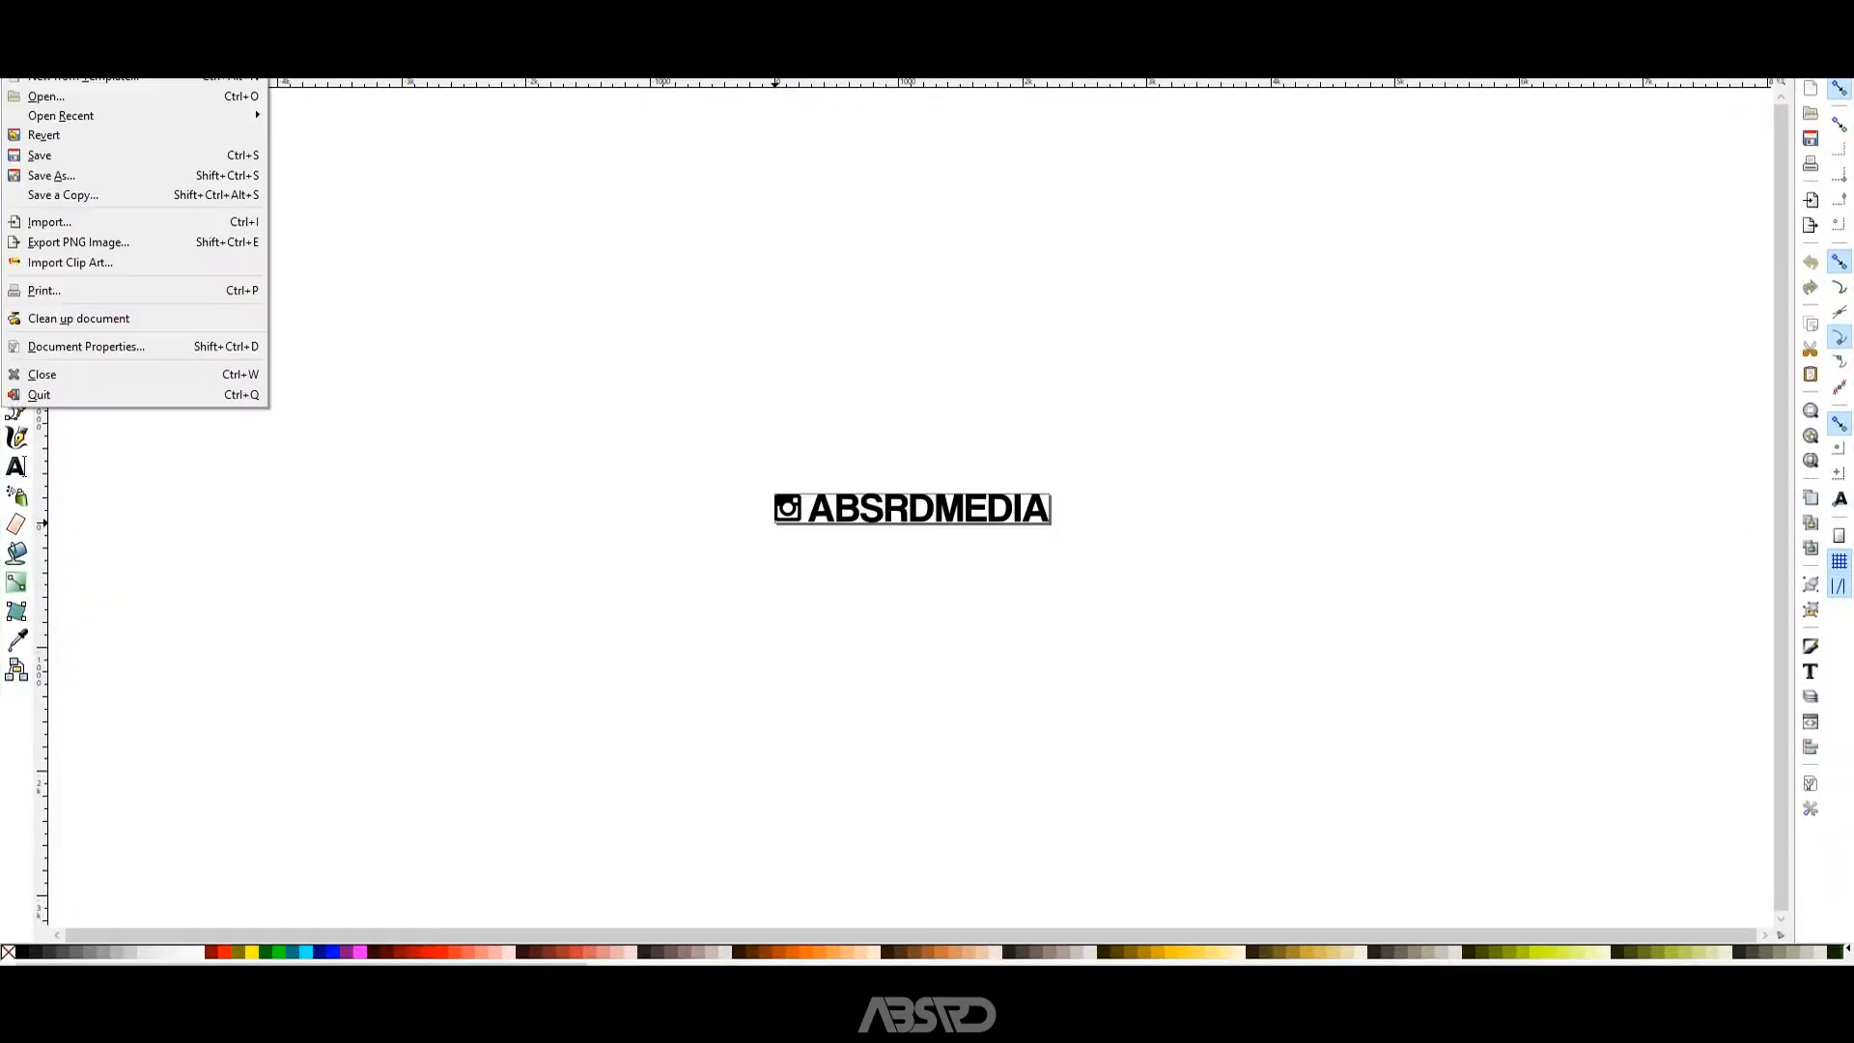
pyautogui.click(108, 340)
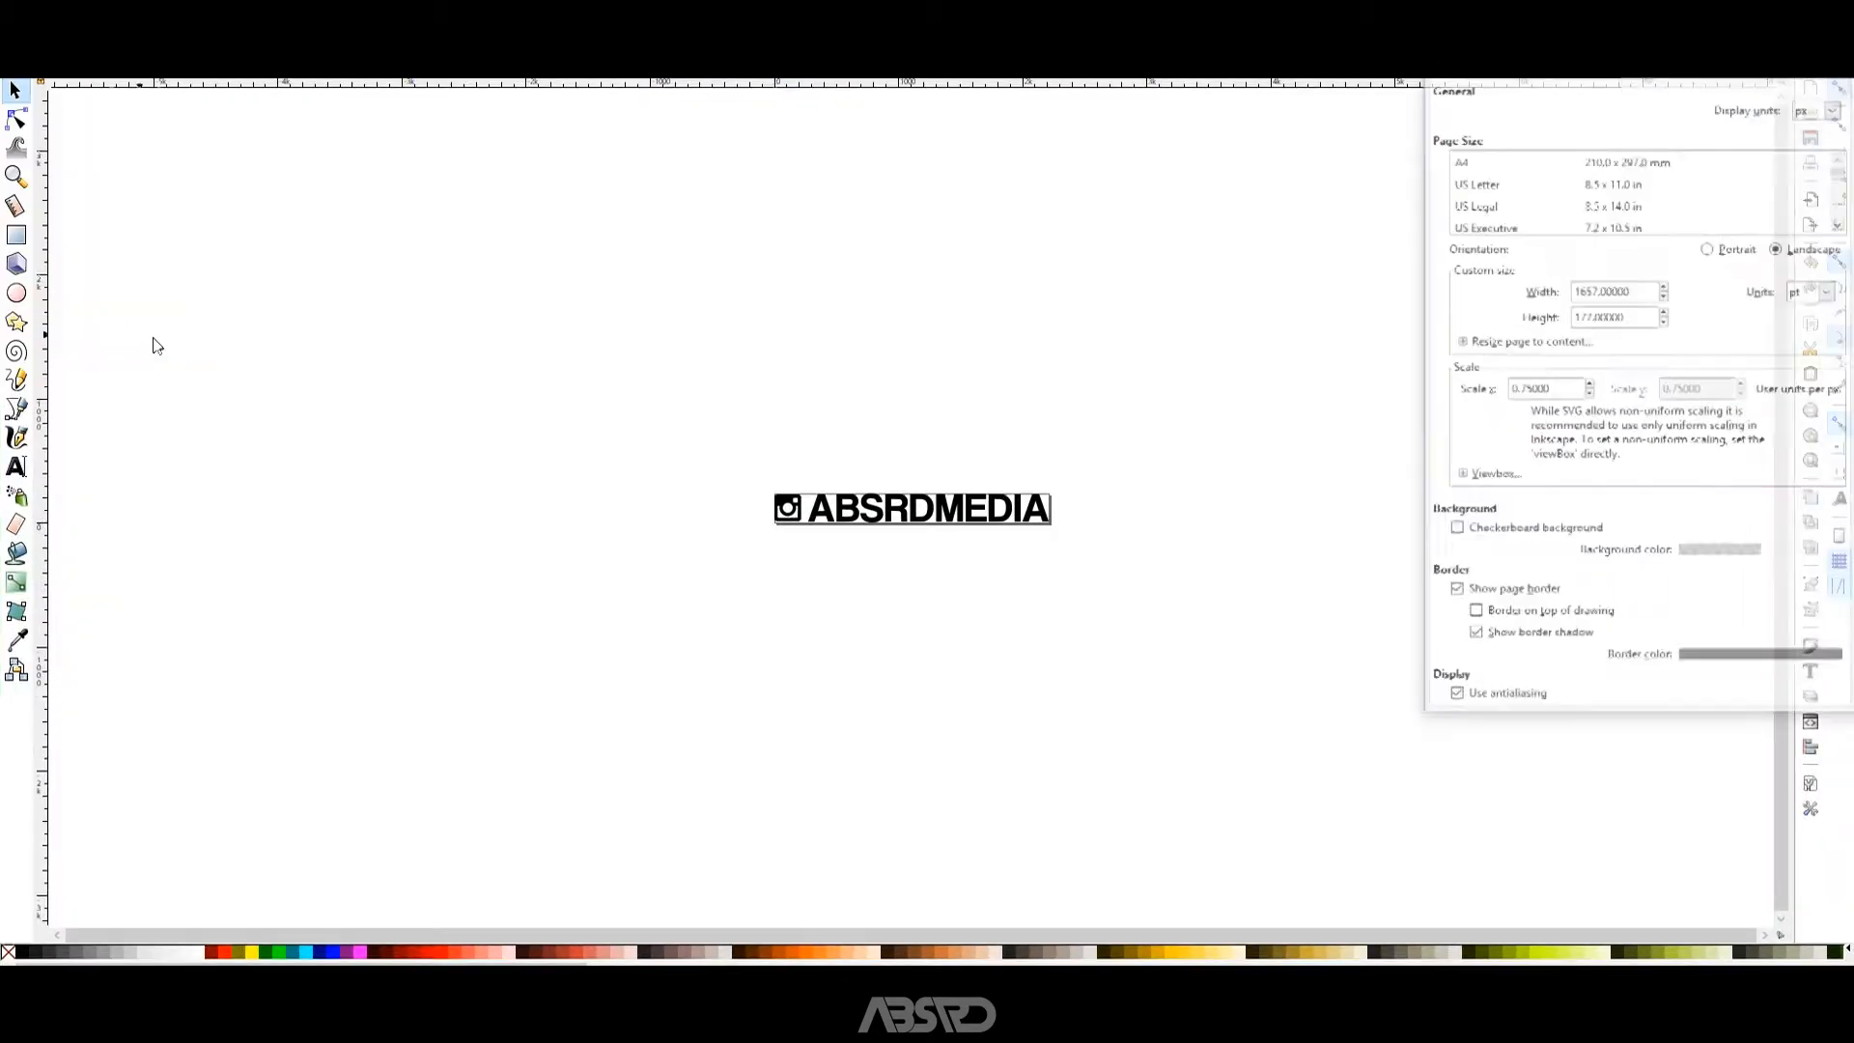
pyautogui.click(1801, 296)
pyautogui.click(1810, 422)
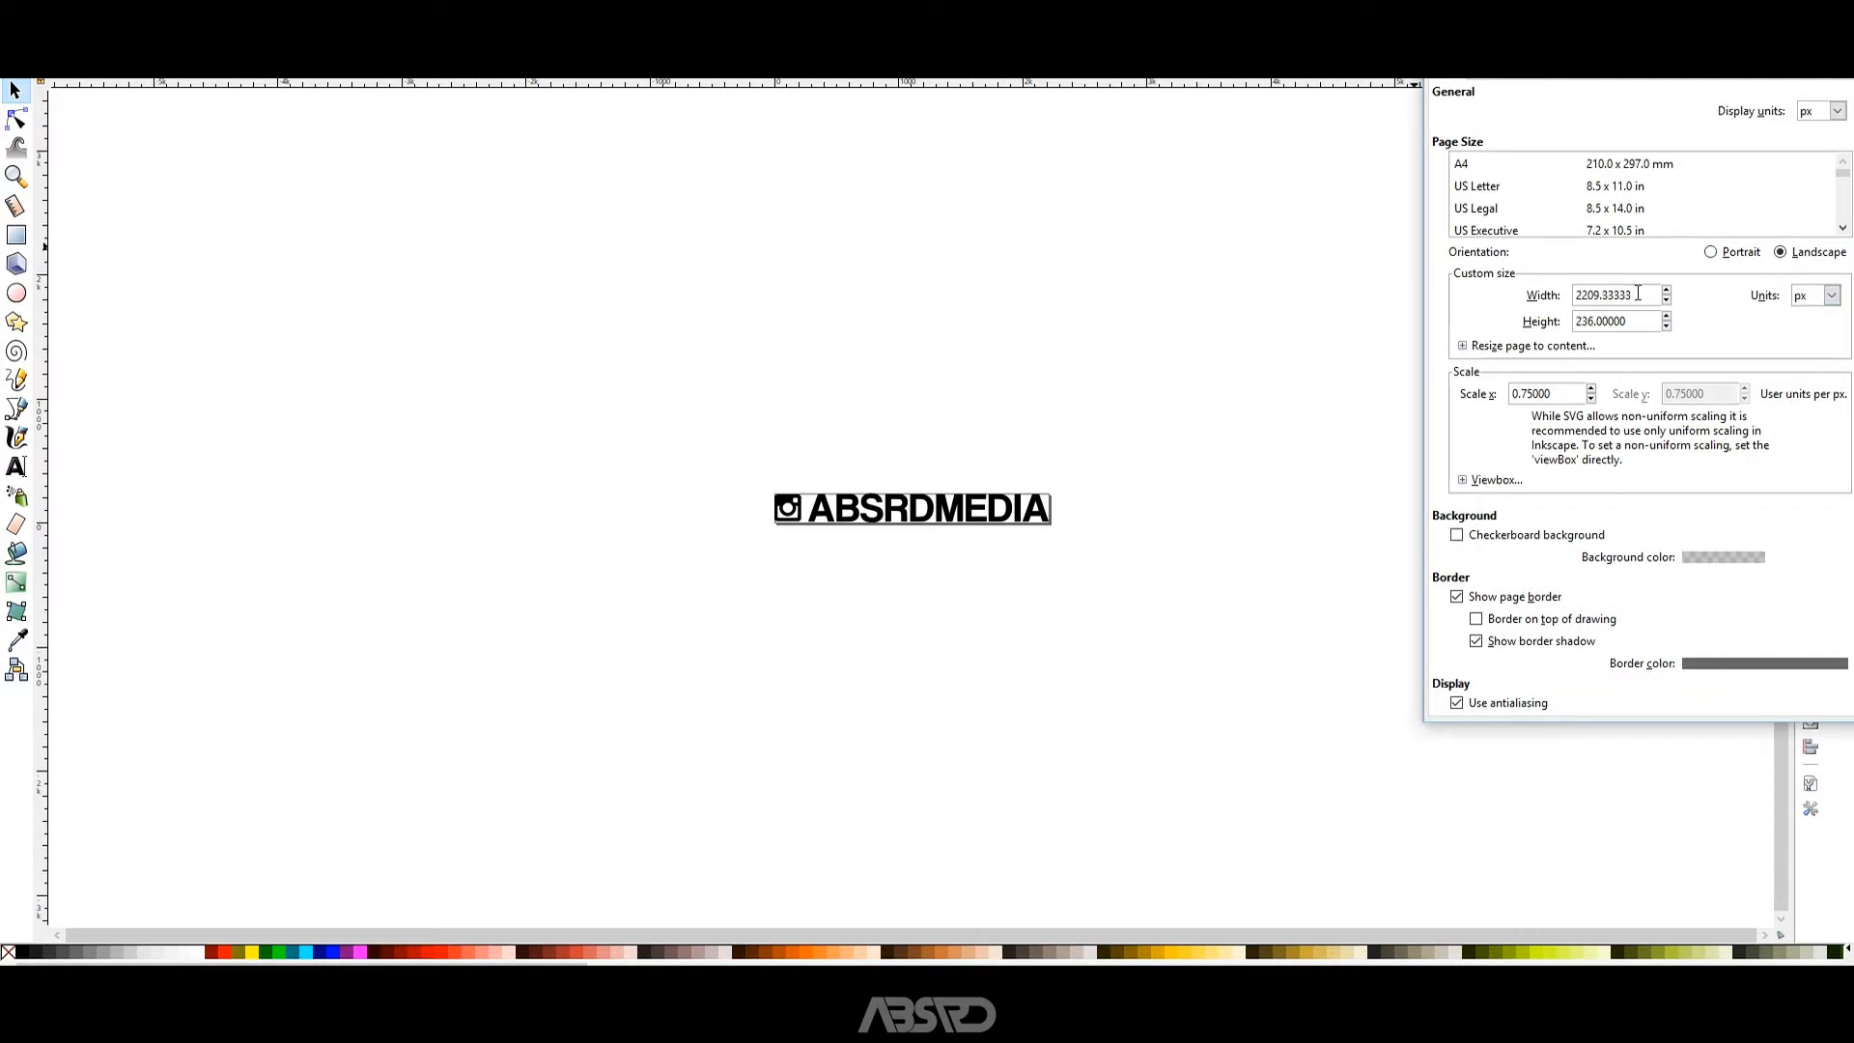
pyautogui.moveTo(1638, 293); pyautogui.dragTo(1326, 274)
pyautogui.write('64')
pyautogui.press('Tab')
pyautogui.moveTo(1618, 321); pyautogui.dragTo(1535, 322)
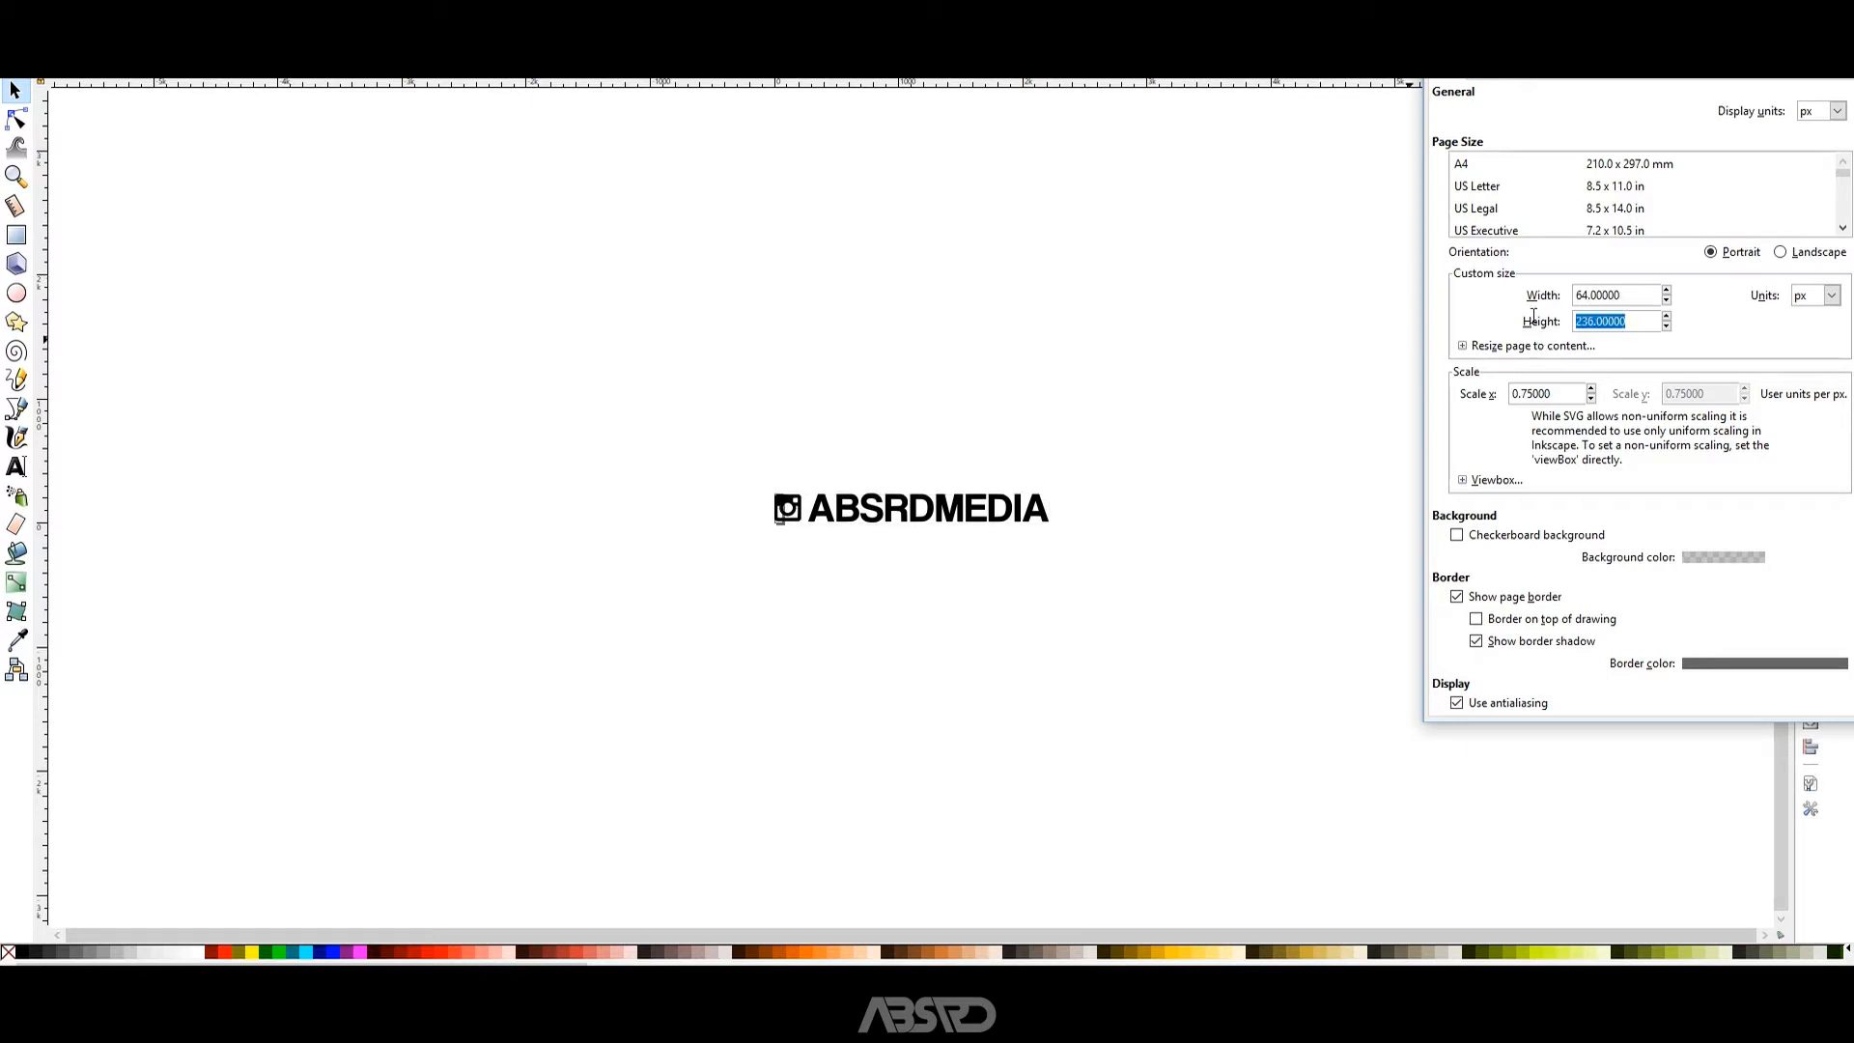
pyautogui.write('64')
# Turn off the page border shadow and close the document properties.
pyautogui.click(1529, 647)
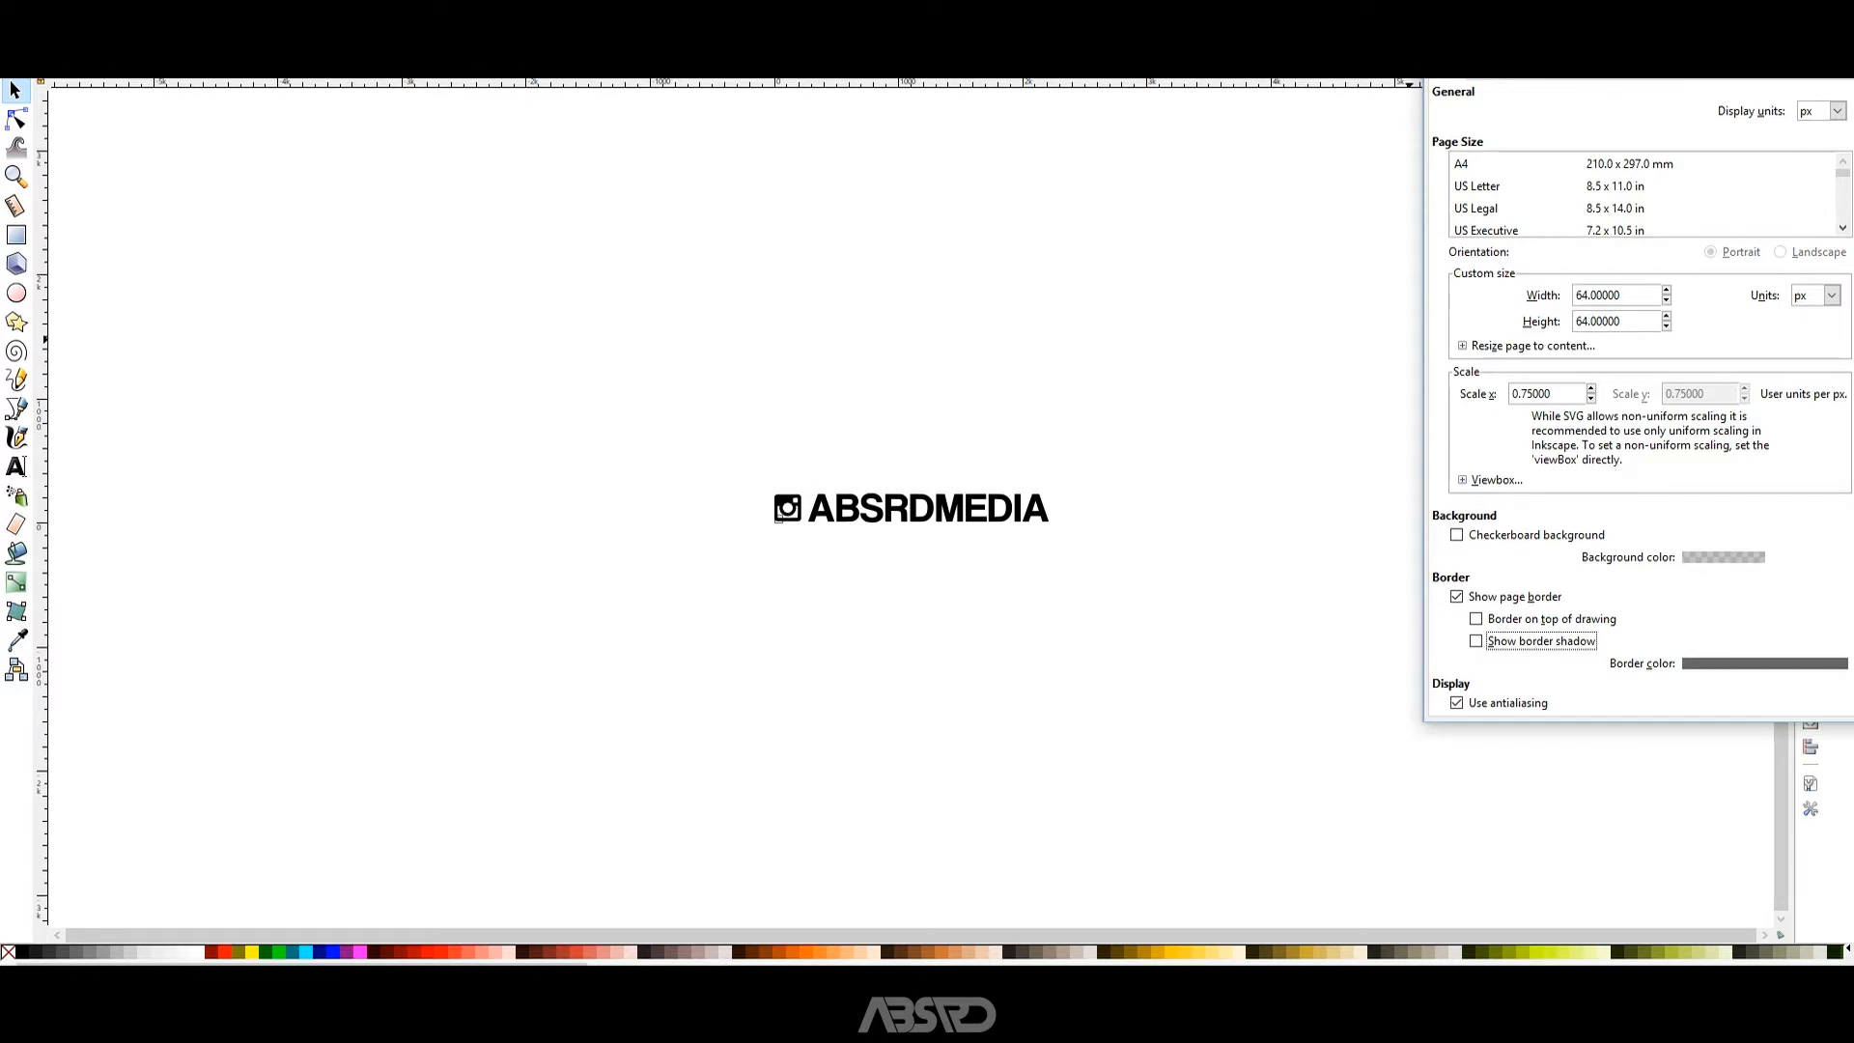
pyautogui.moveTo(1602, 37); pyautogui.dragTo(1244, 68)
pyautogui.click(1482, 67)
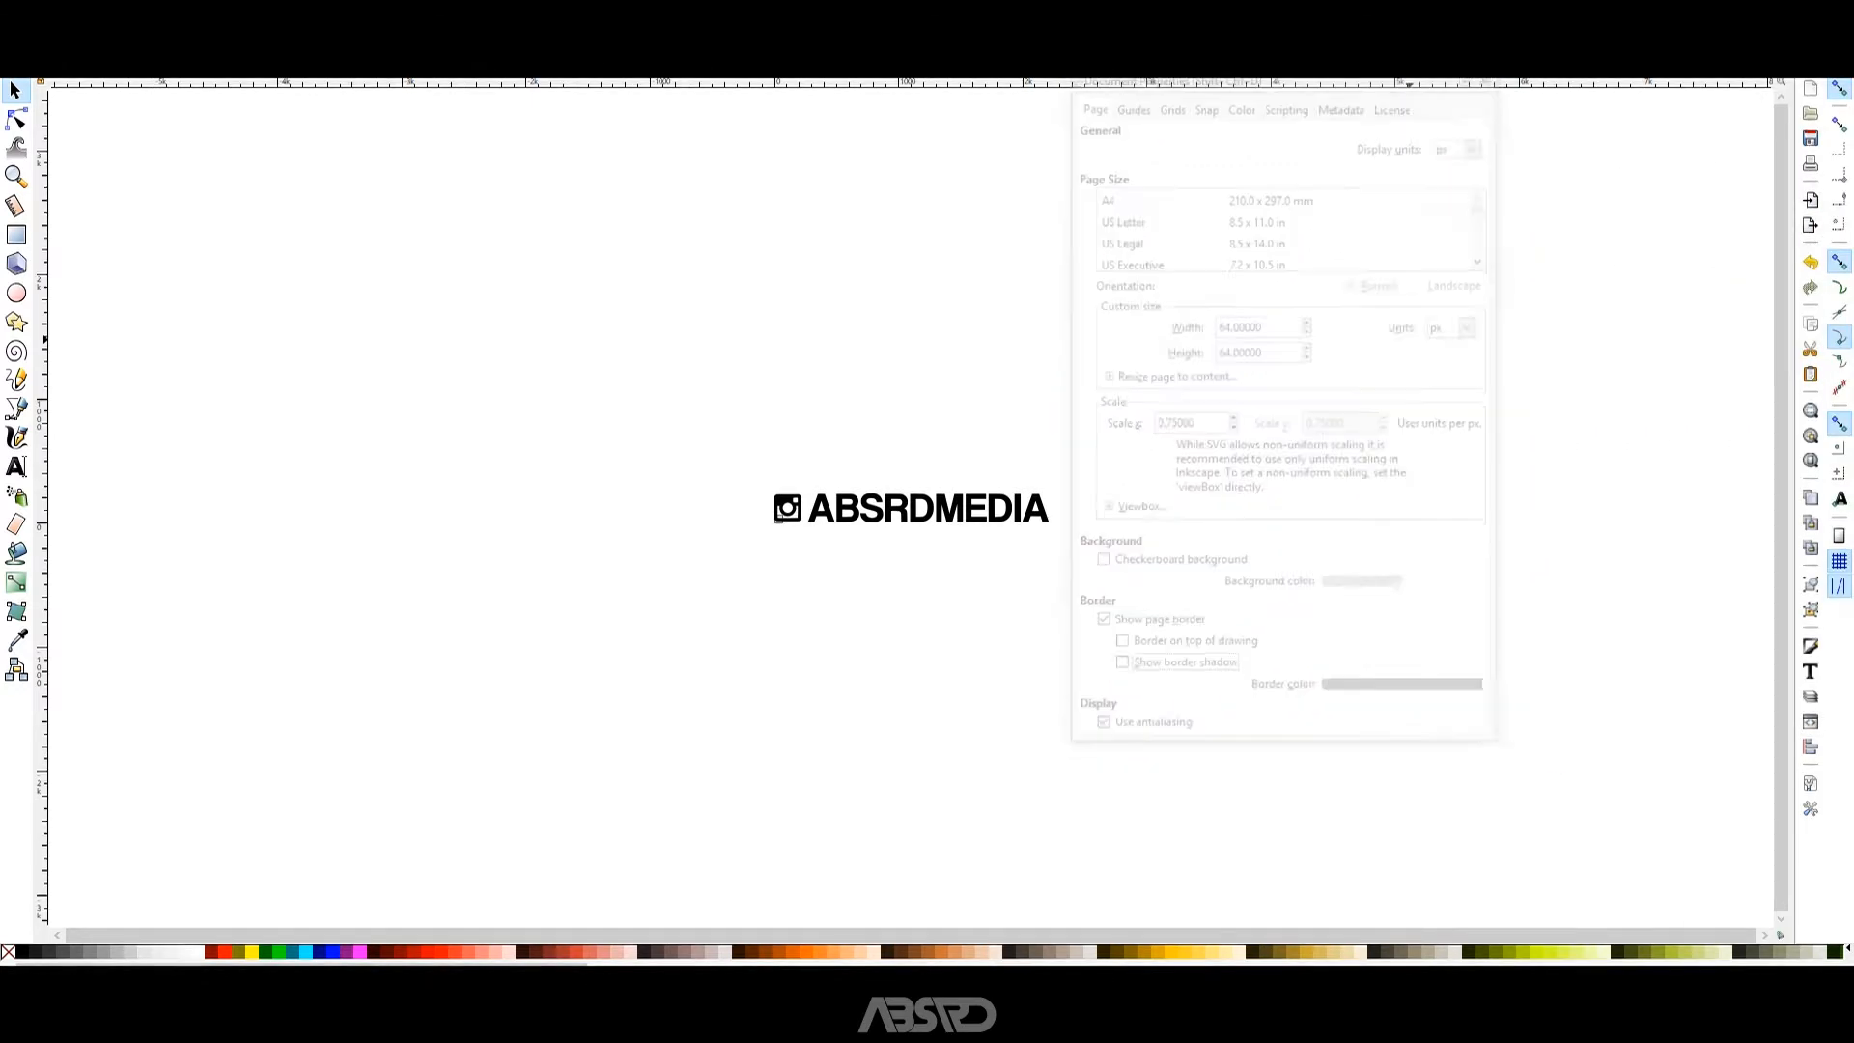
# Scale the ABSRDMEDIA logo down proportionally towards the size of the small page and place it over the page.
pyautogui.scroll(3, 780, 522)
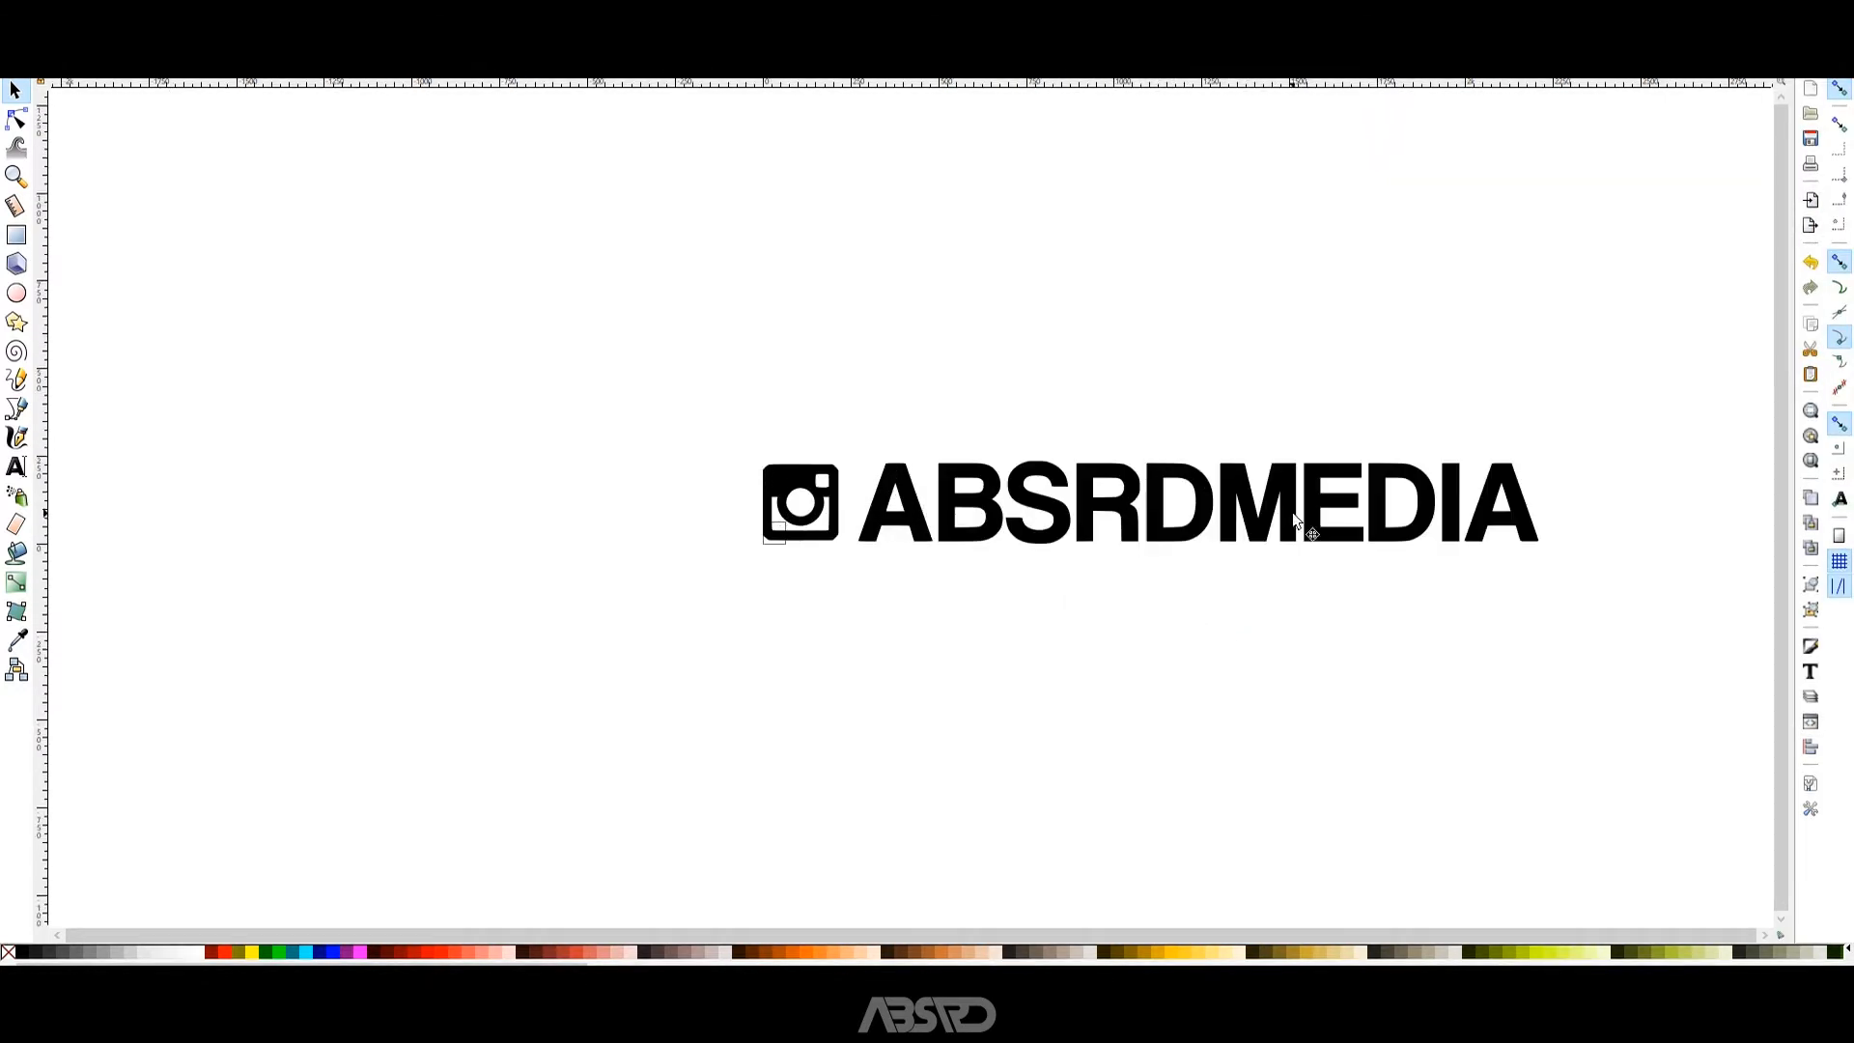
pyautogui.click(1210, 503)
pyautogui.scroll(2, 785, 543)
pyautogui.scroll(-2, 852, 511)
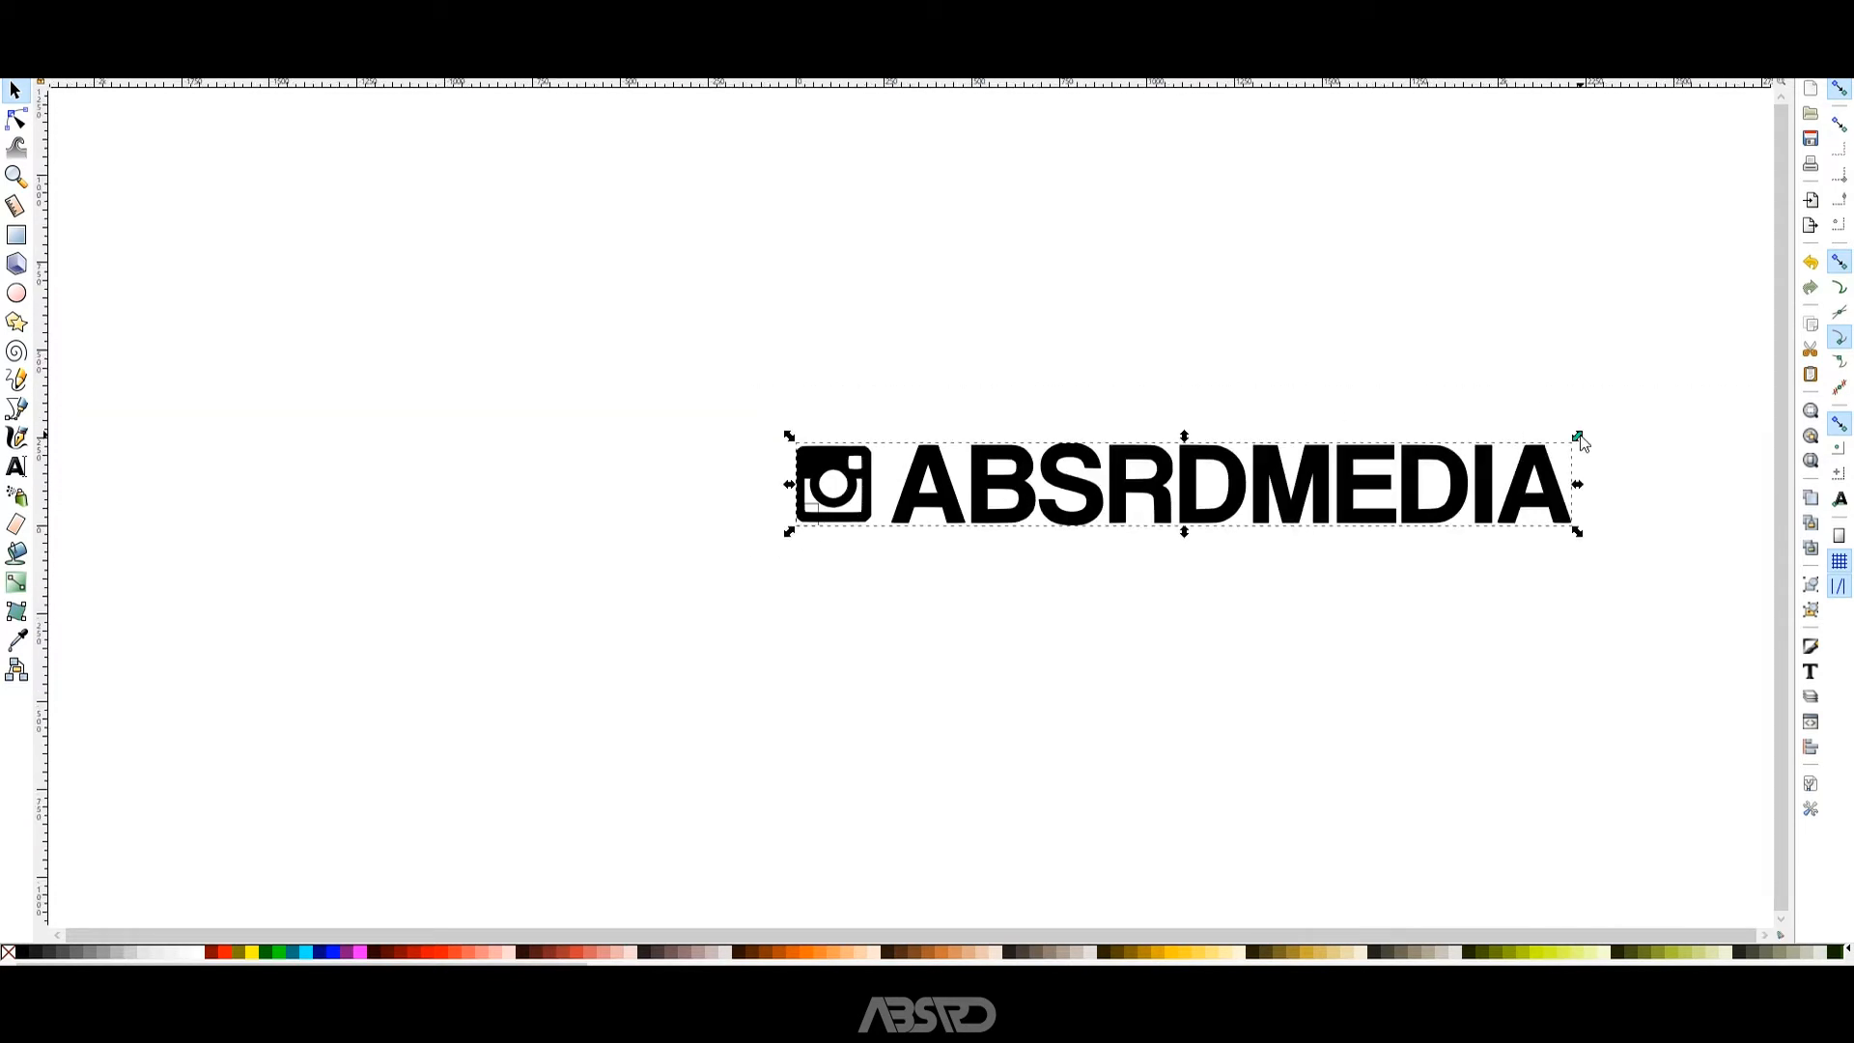
pyautogui.moveTo(1579, 437); pyautogui.dragTo(812, 528)
pyautogui.scroll(8, 836, 533)
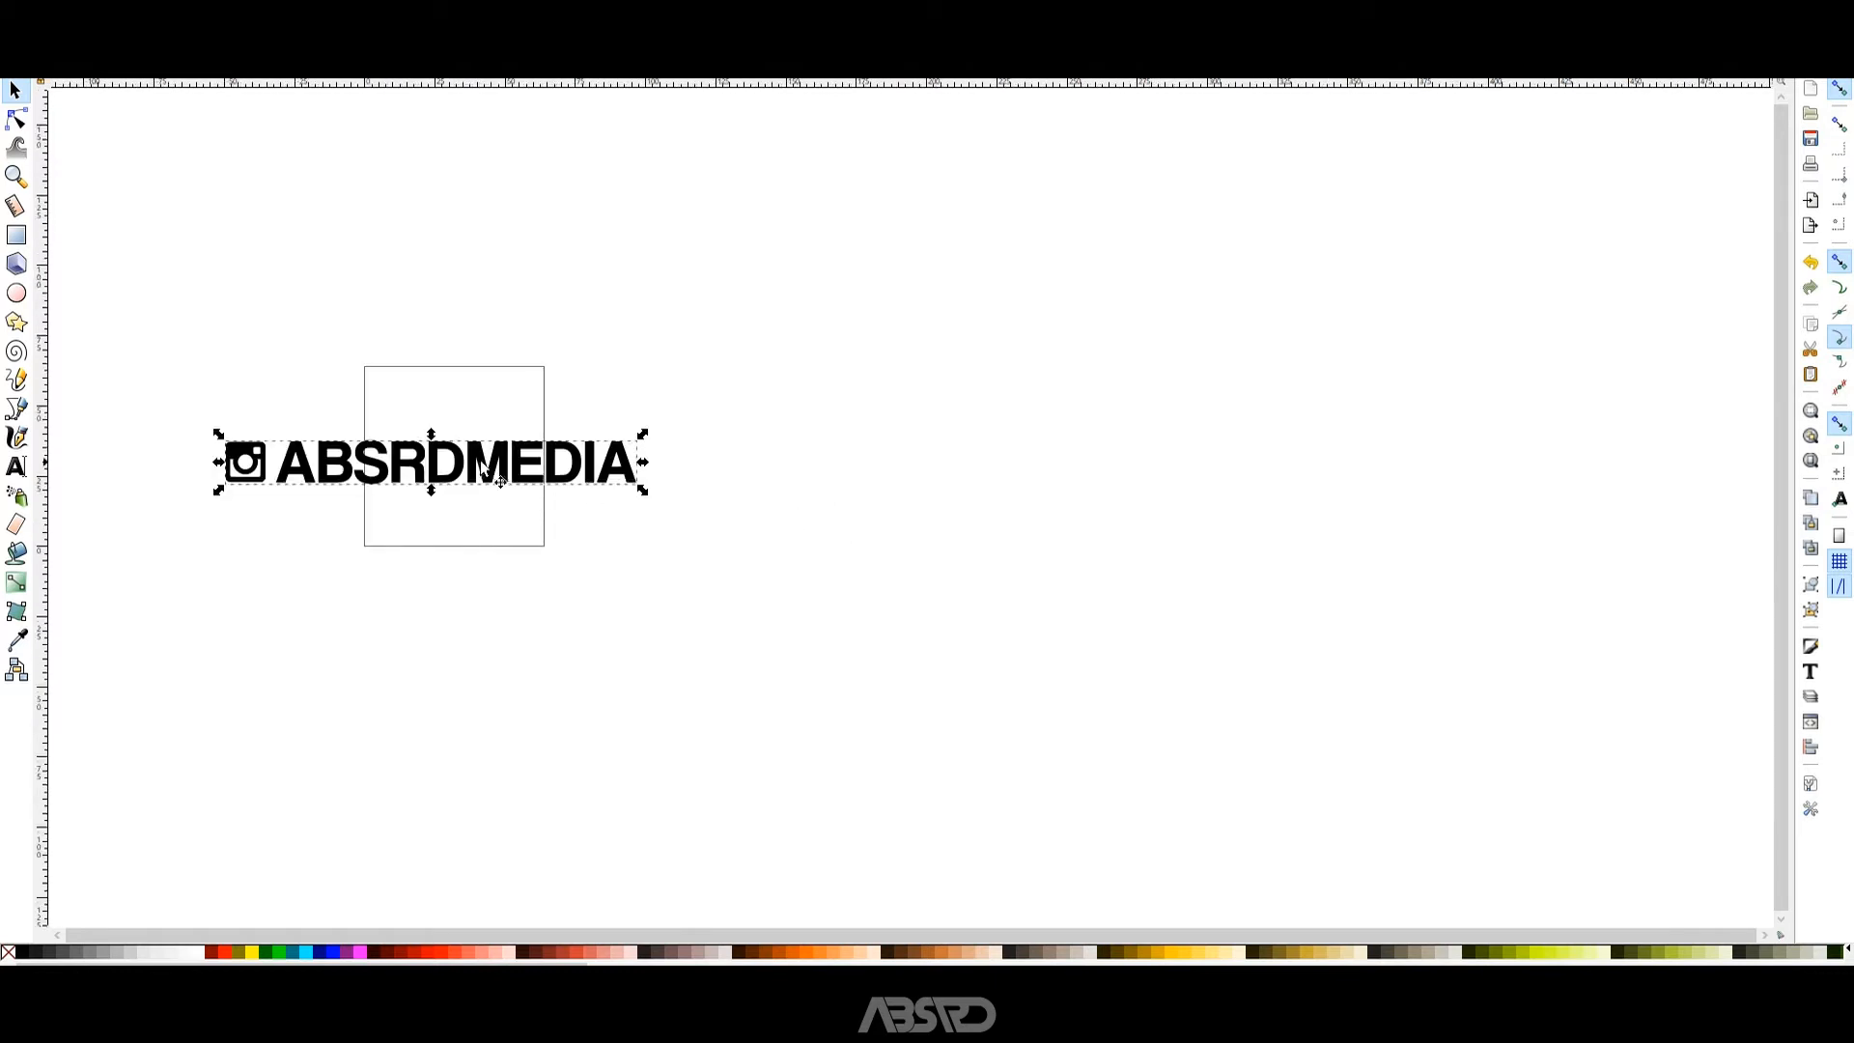
# Shrink the ABSRDMEDIA logo to fit just inside the page width, centre it on the page and deselect it.
pyautogui.scroll(-3, 483, 440)
pyautogui.scroll(-2, 480, 447)
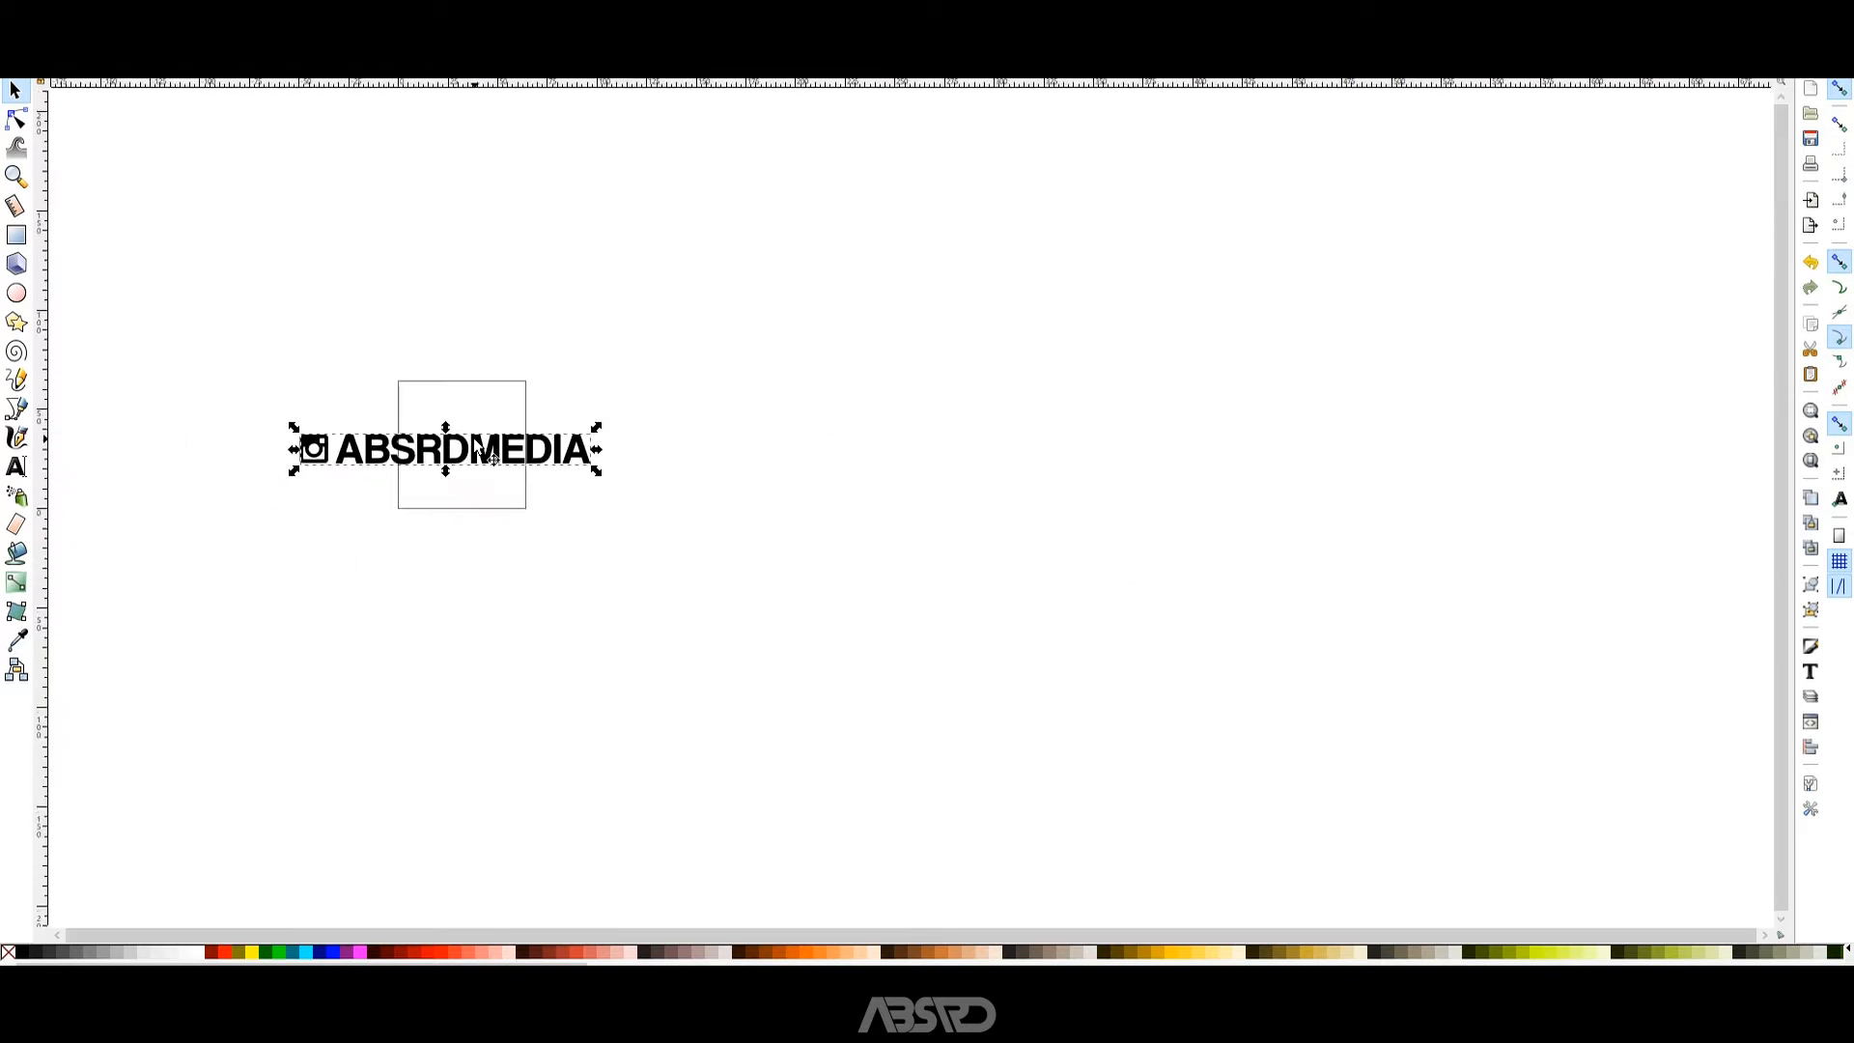
pyautogui.scroll(2, 474, 437)
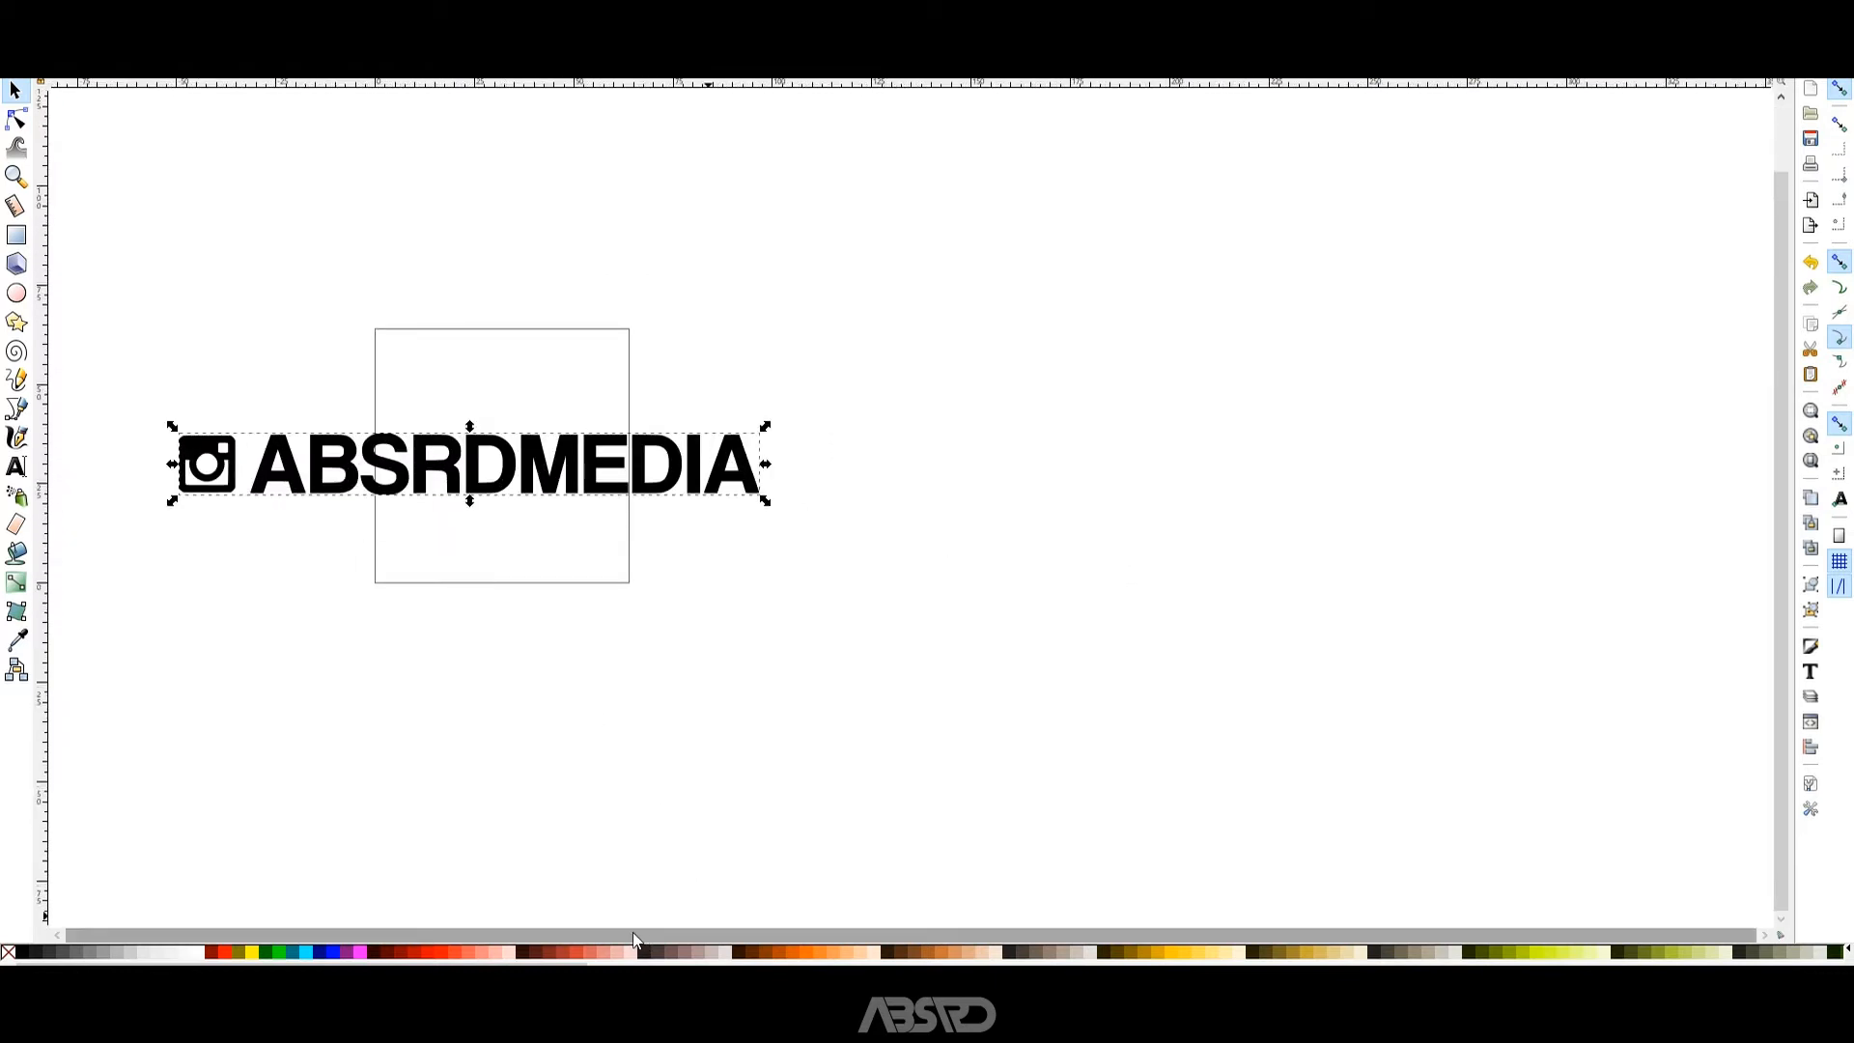
pyautogui.moveTo(769, 429); pyautogui.dragTo(617, 471)
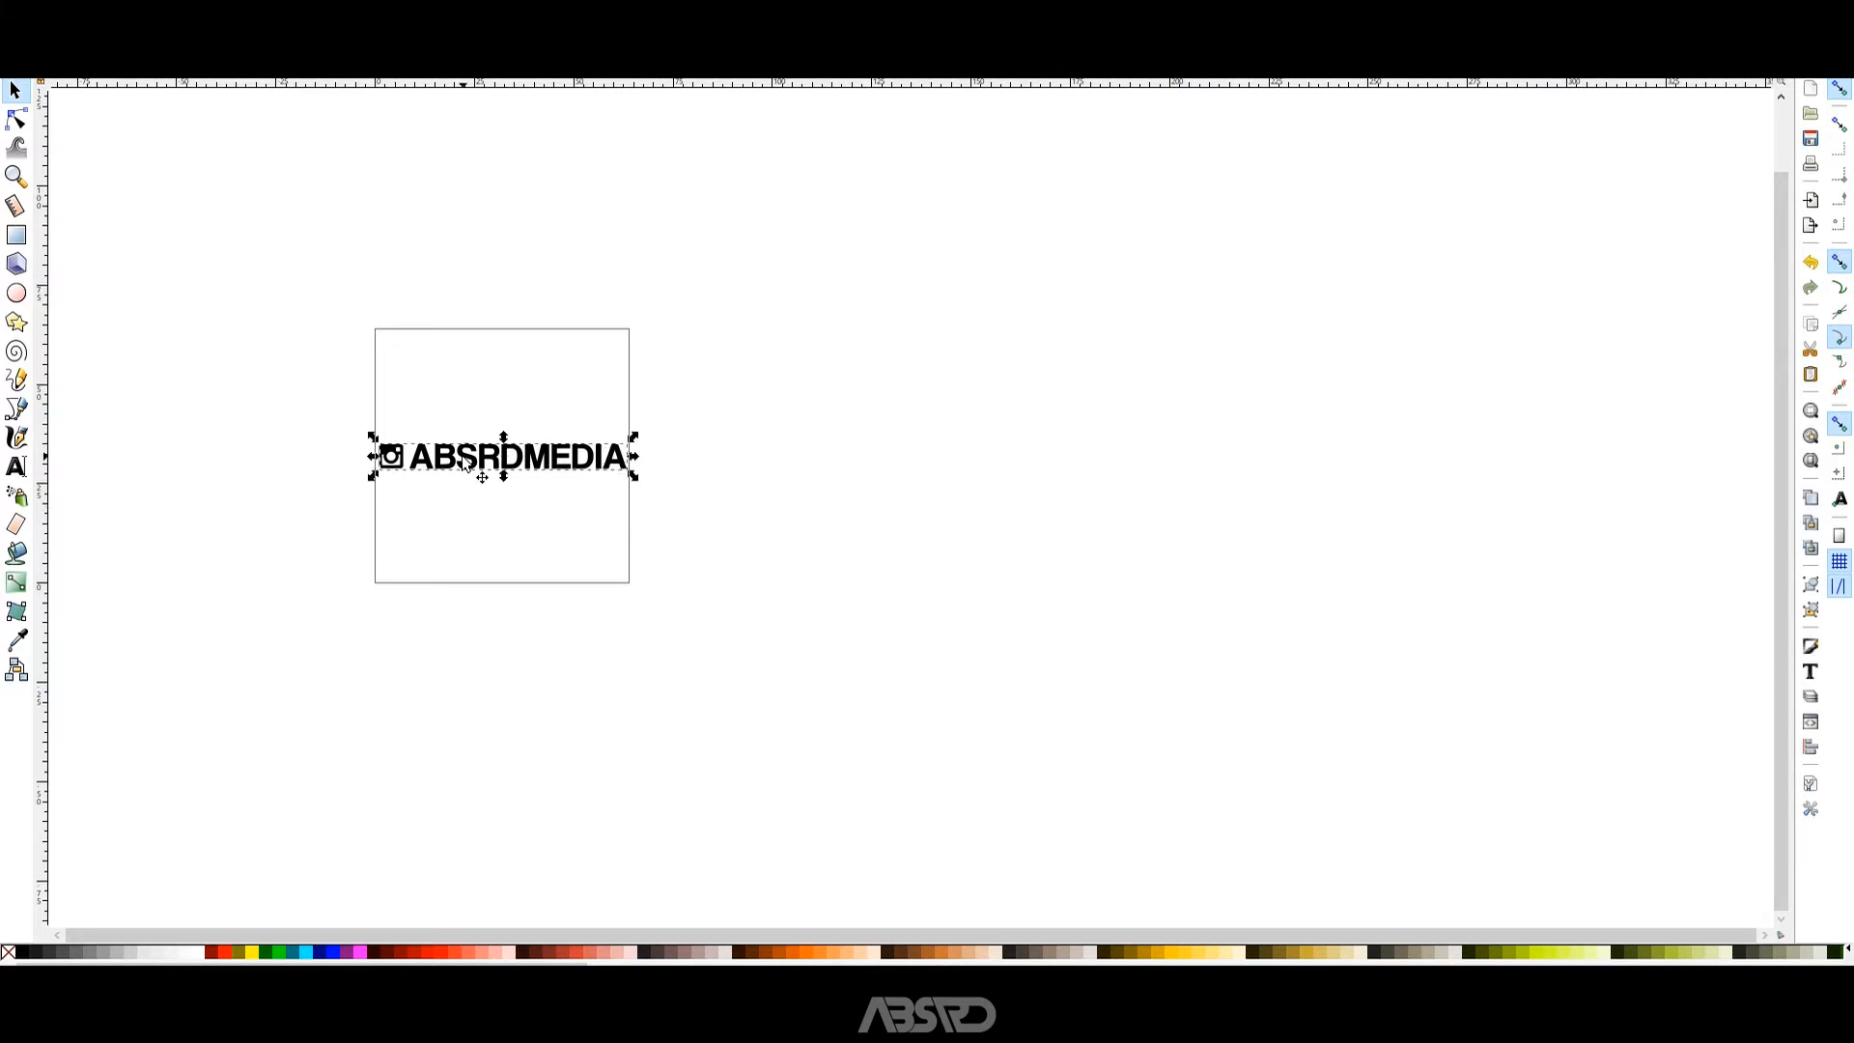
pyautogui.scroll(3, 466, 464)
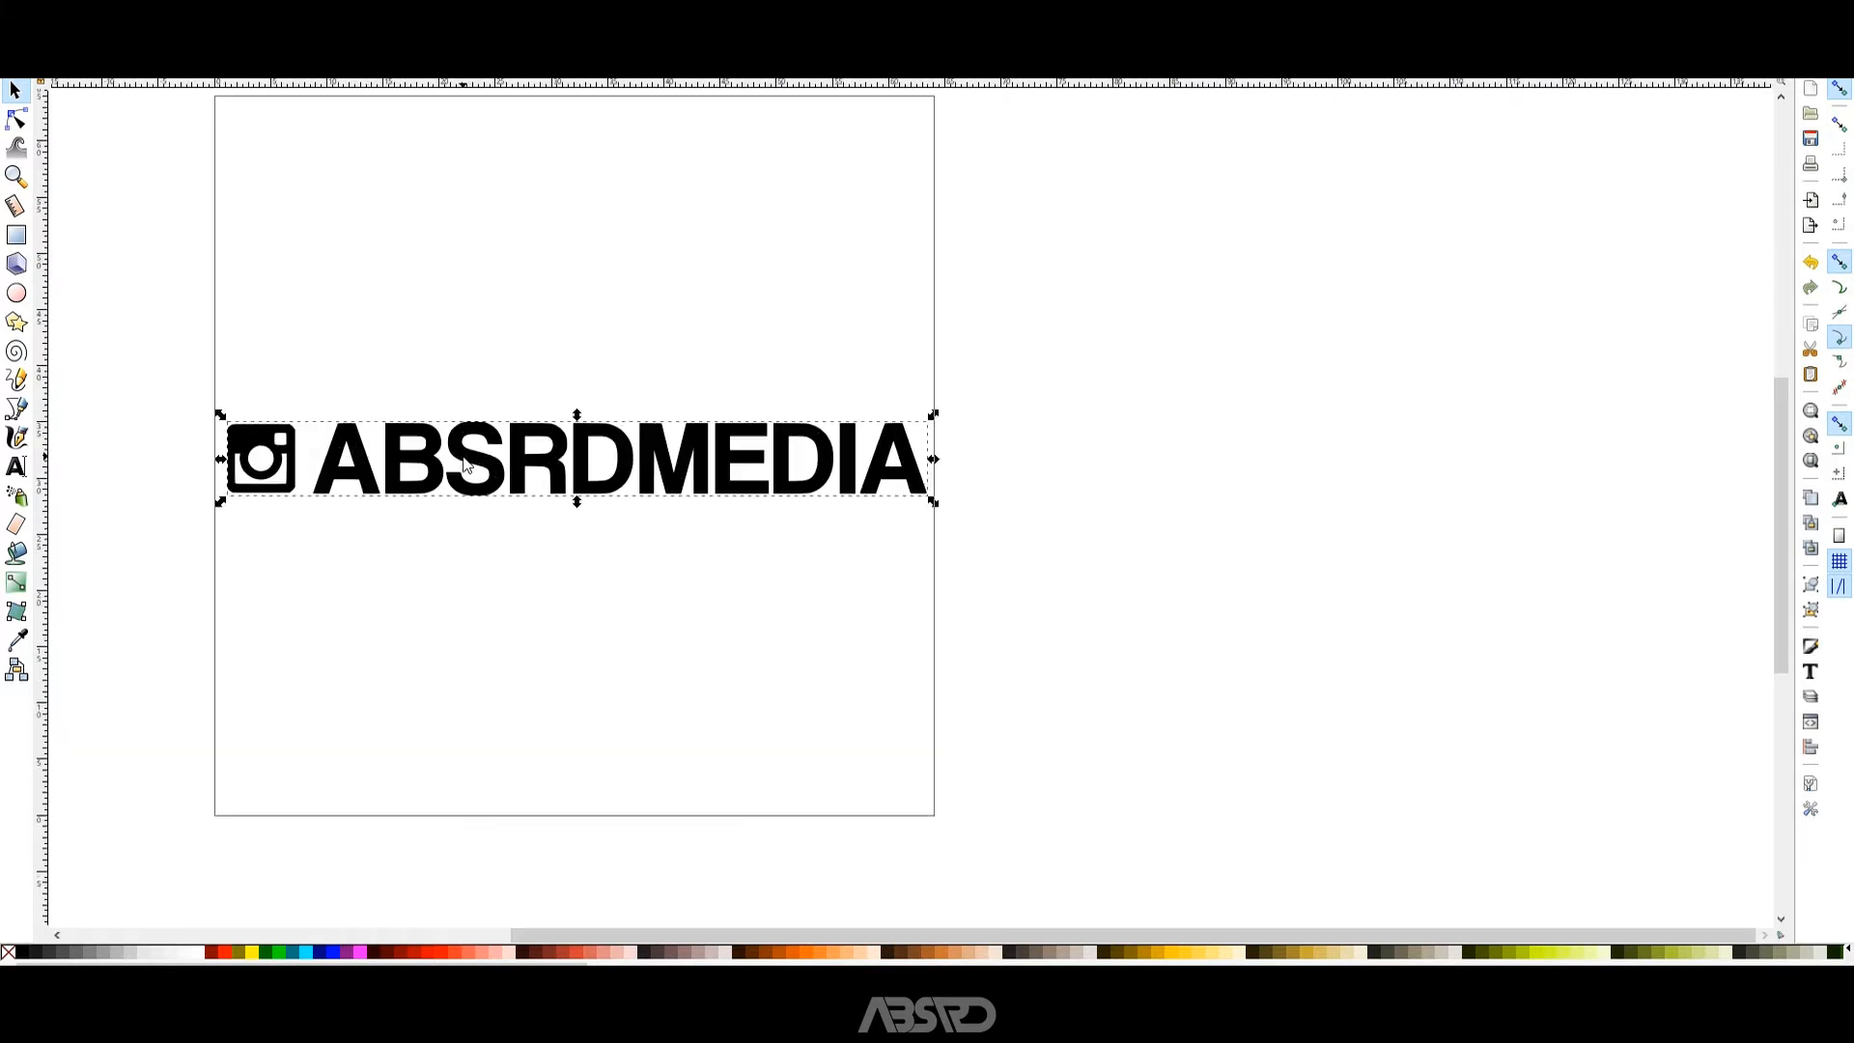
pyautogui.click(1038, 410)
# Start saving a copy under a new name and browse to the GT Sport Decals folder on Local Disk (D:).
pyautogui.hotkey('ctrl', 'shift', 's')
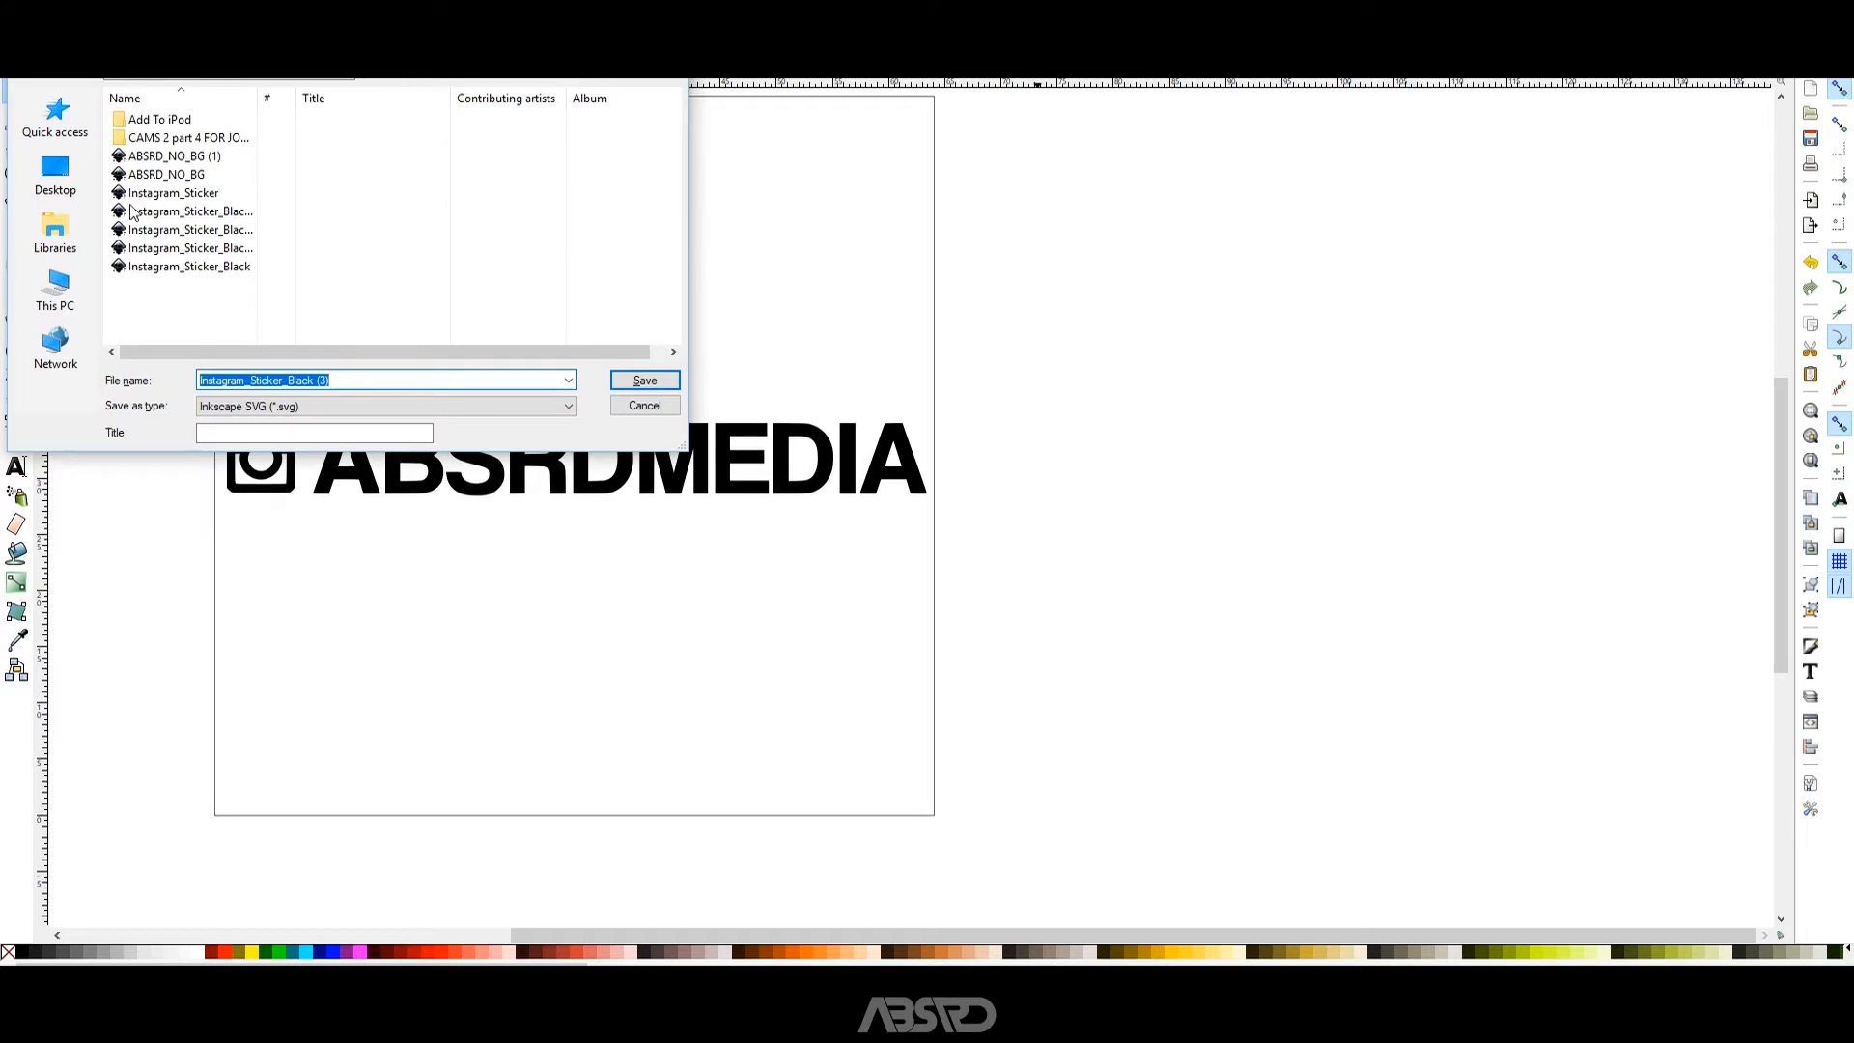
pyautogui.click(55, 290)
pyautogui.scroll(-2, 473, 259)
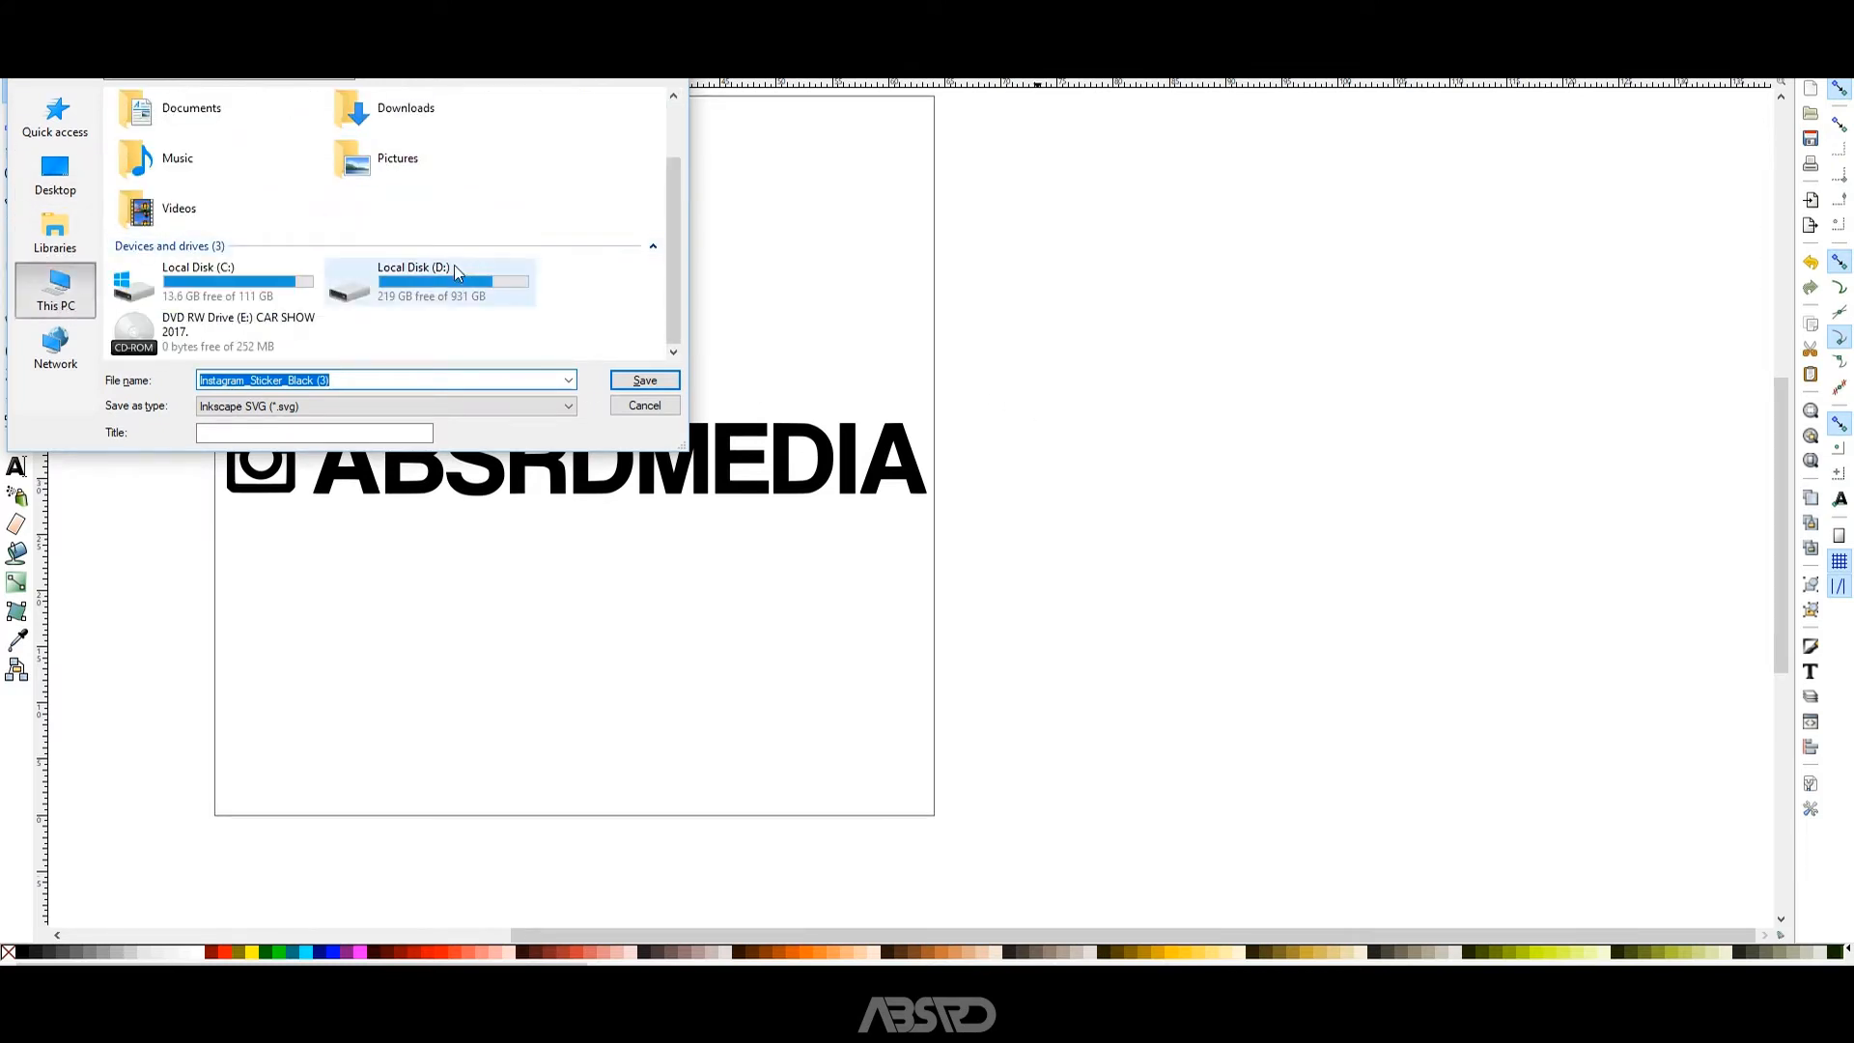
pyautogui.doubleClick(454, 275)
pyautogui.scroll(-3, 323, 281)
pyautogui.scroll(-3, 241, 290)
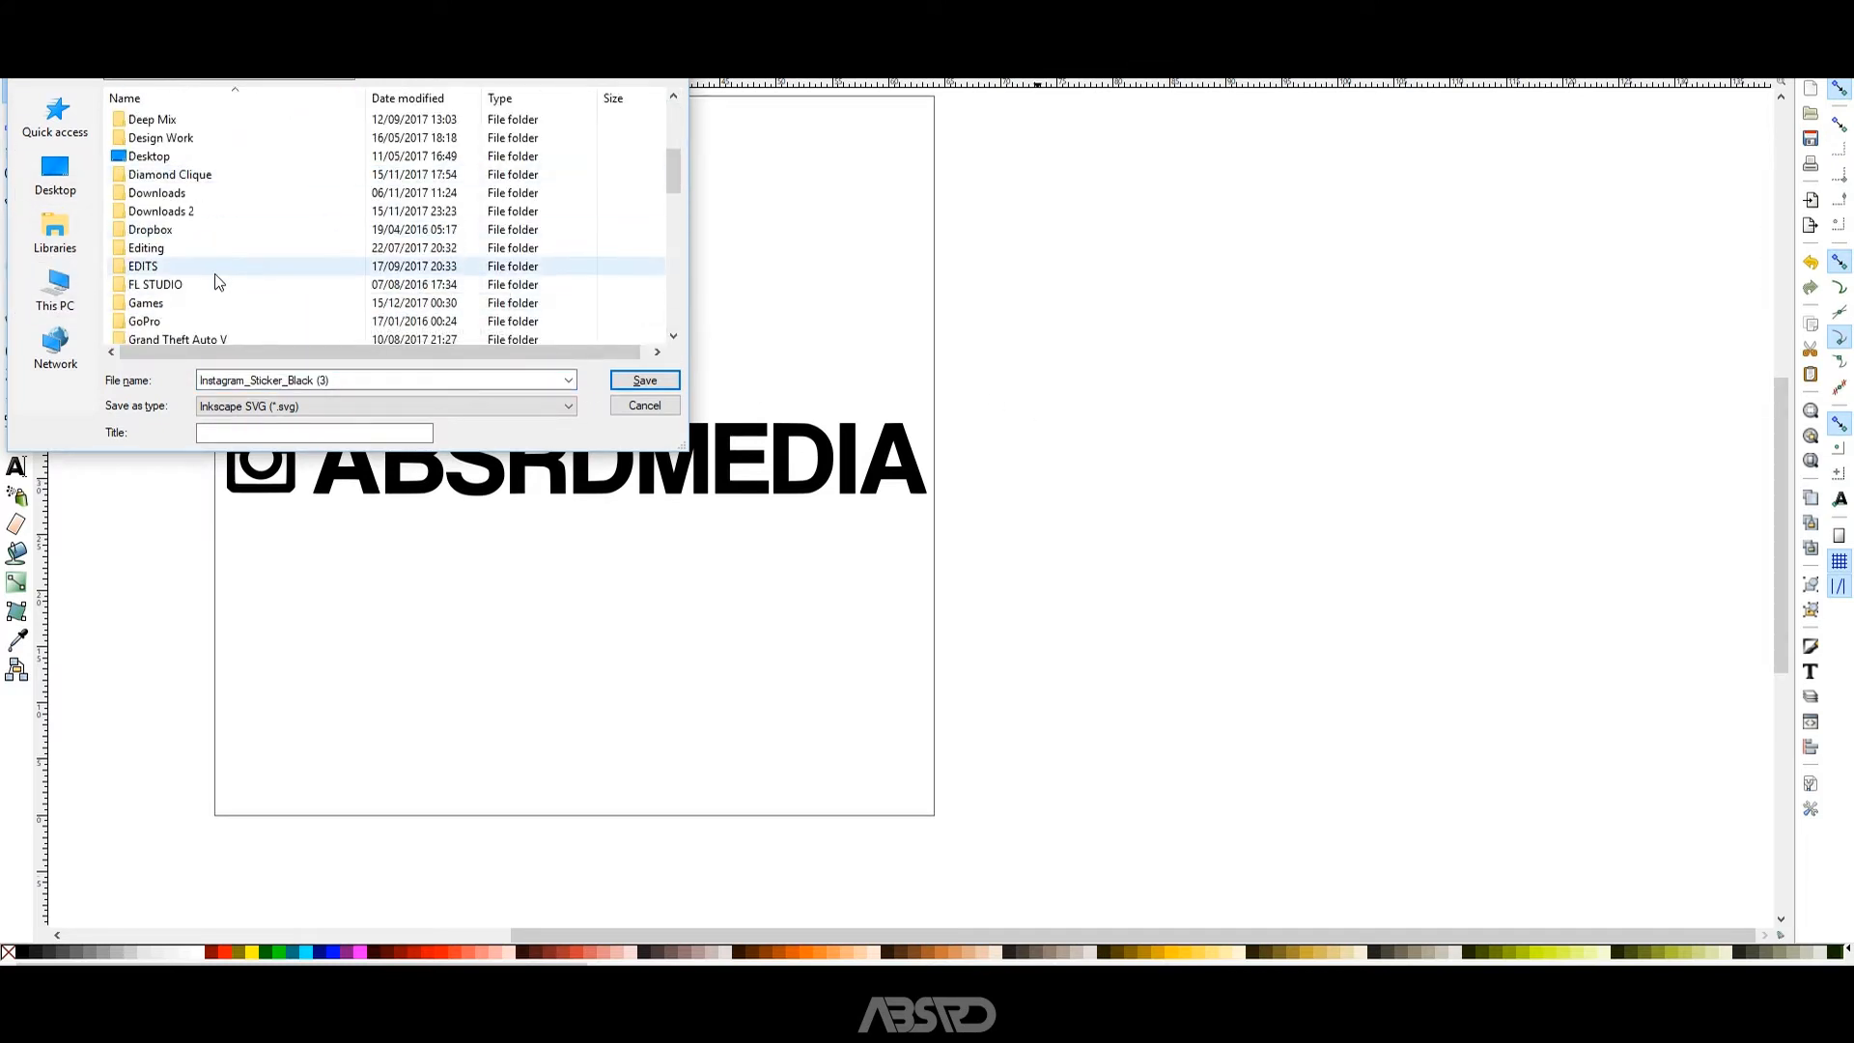
pyautogui.click(187, 302)
pyautogui.doubleClick(188, 302)
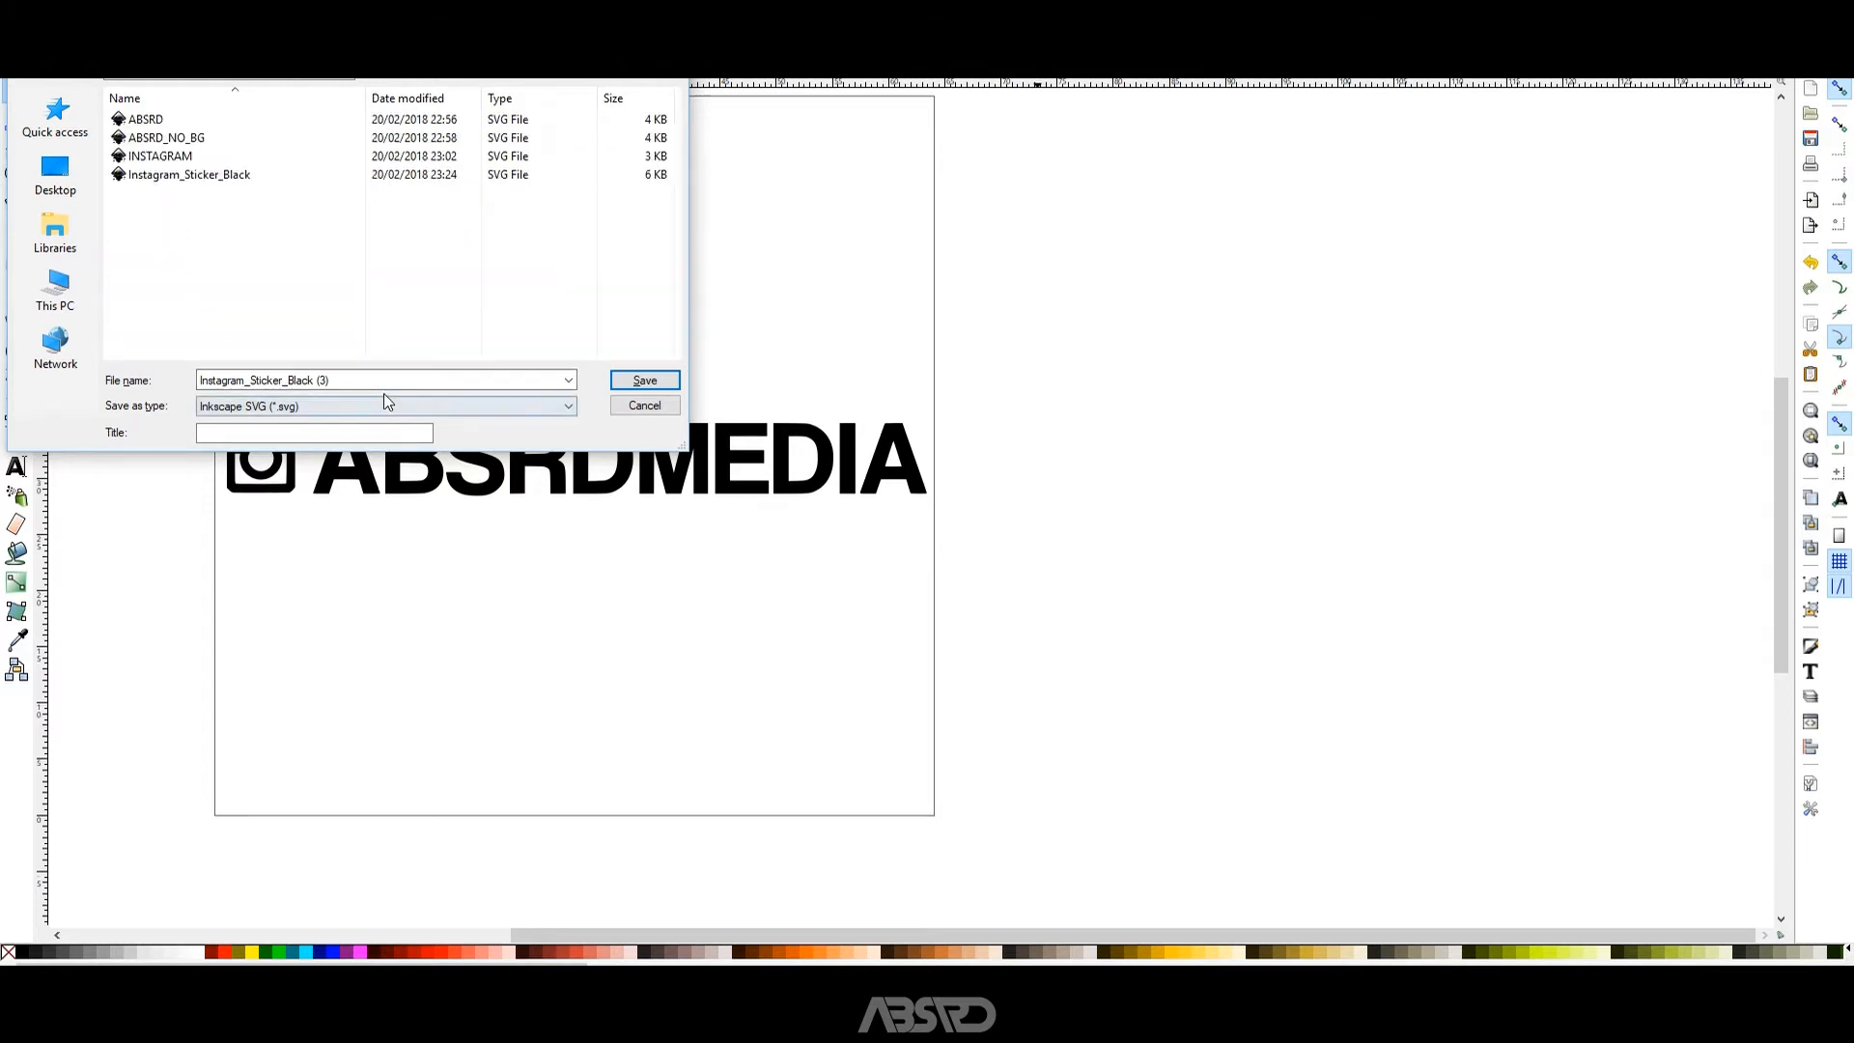
# Save the decal as TEST in Plain SVG format and close the document without saving it as Inkscape SVG.
pyautogui.click(372, 385)
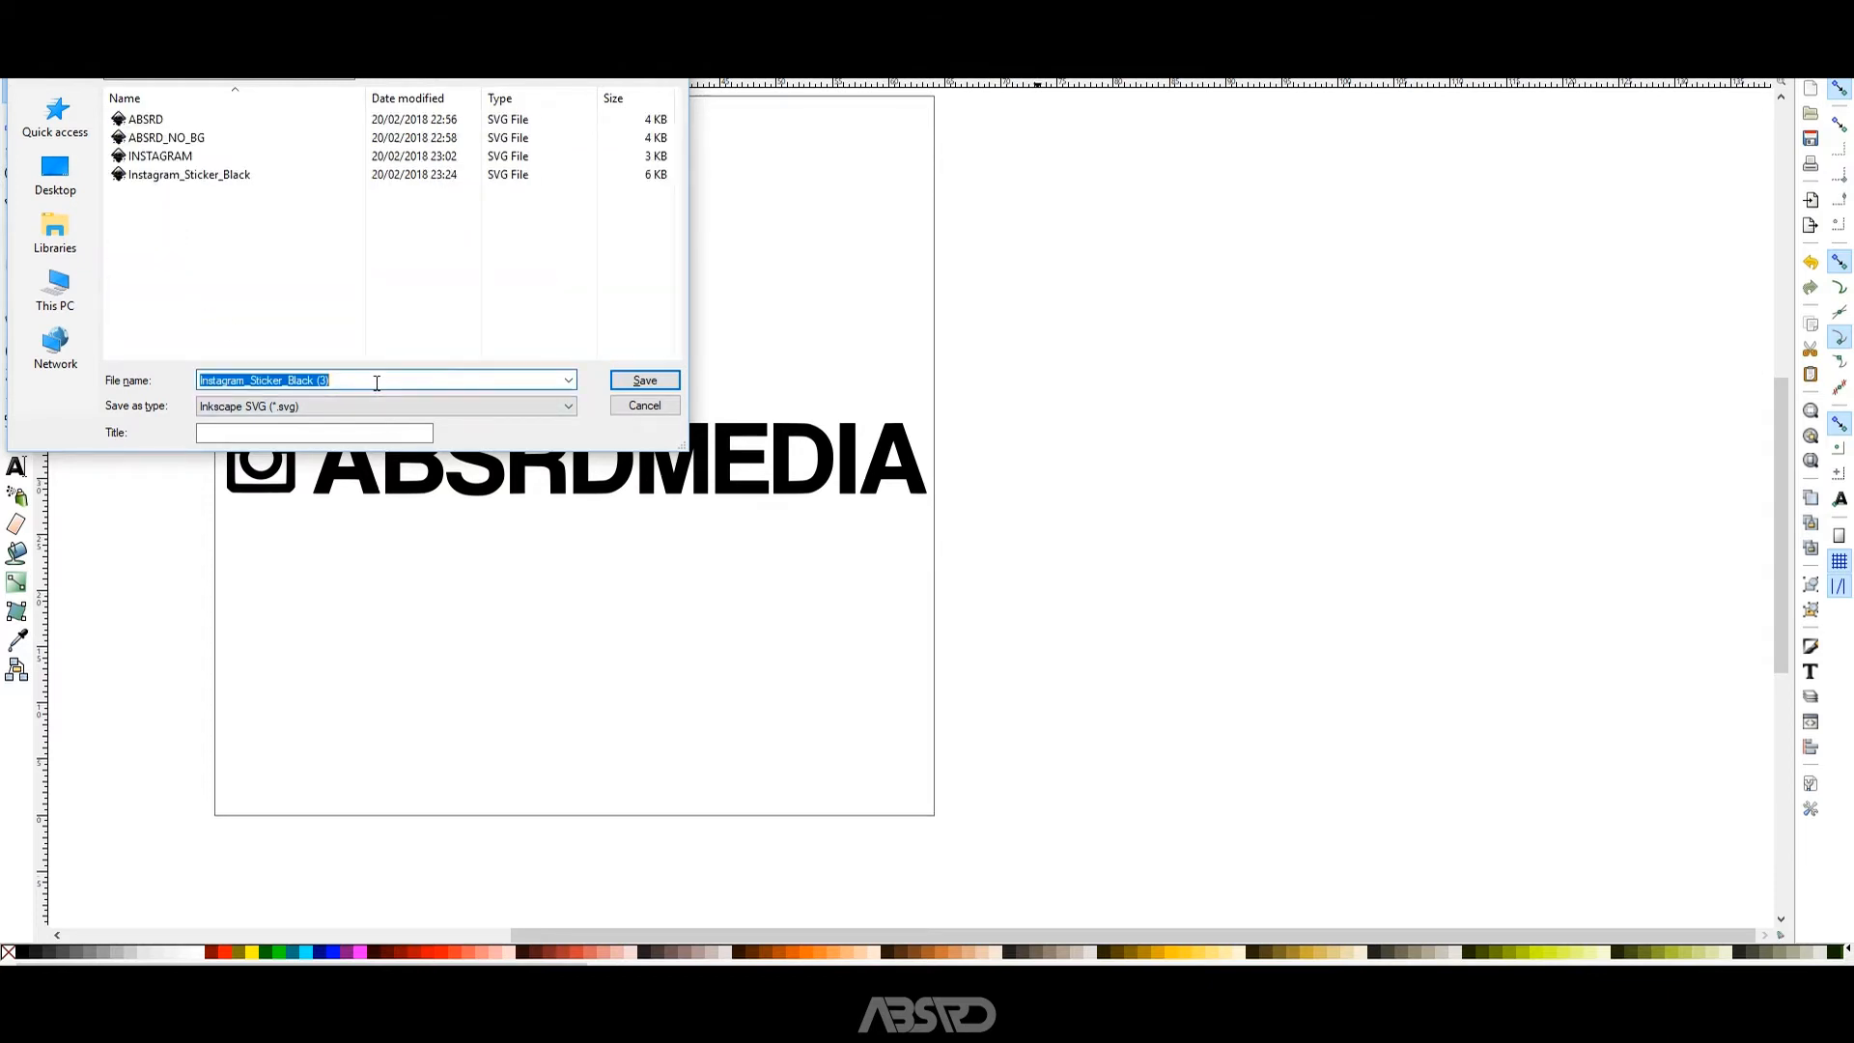
pyautogui.write('TEST')
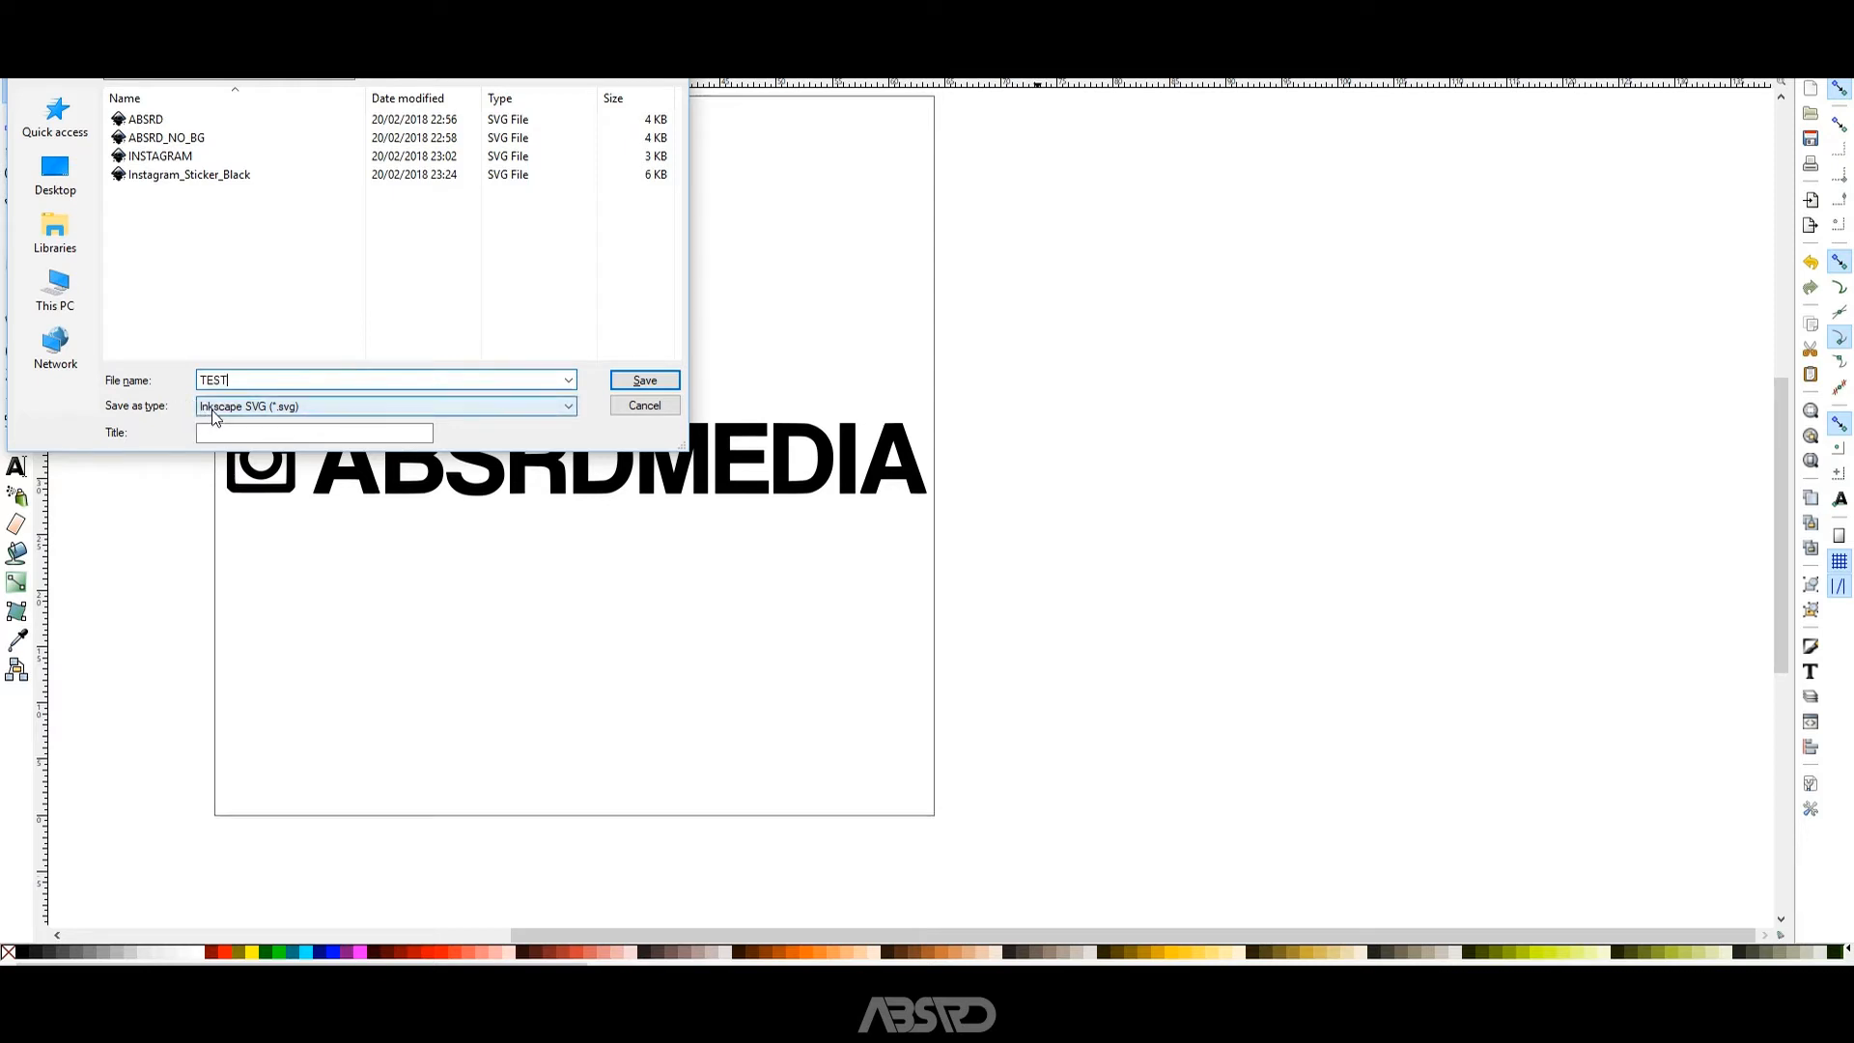
pyautogui.click(216, 415)
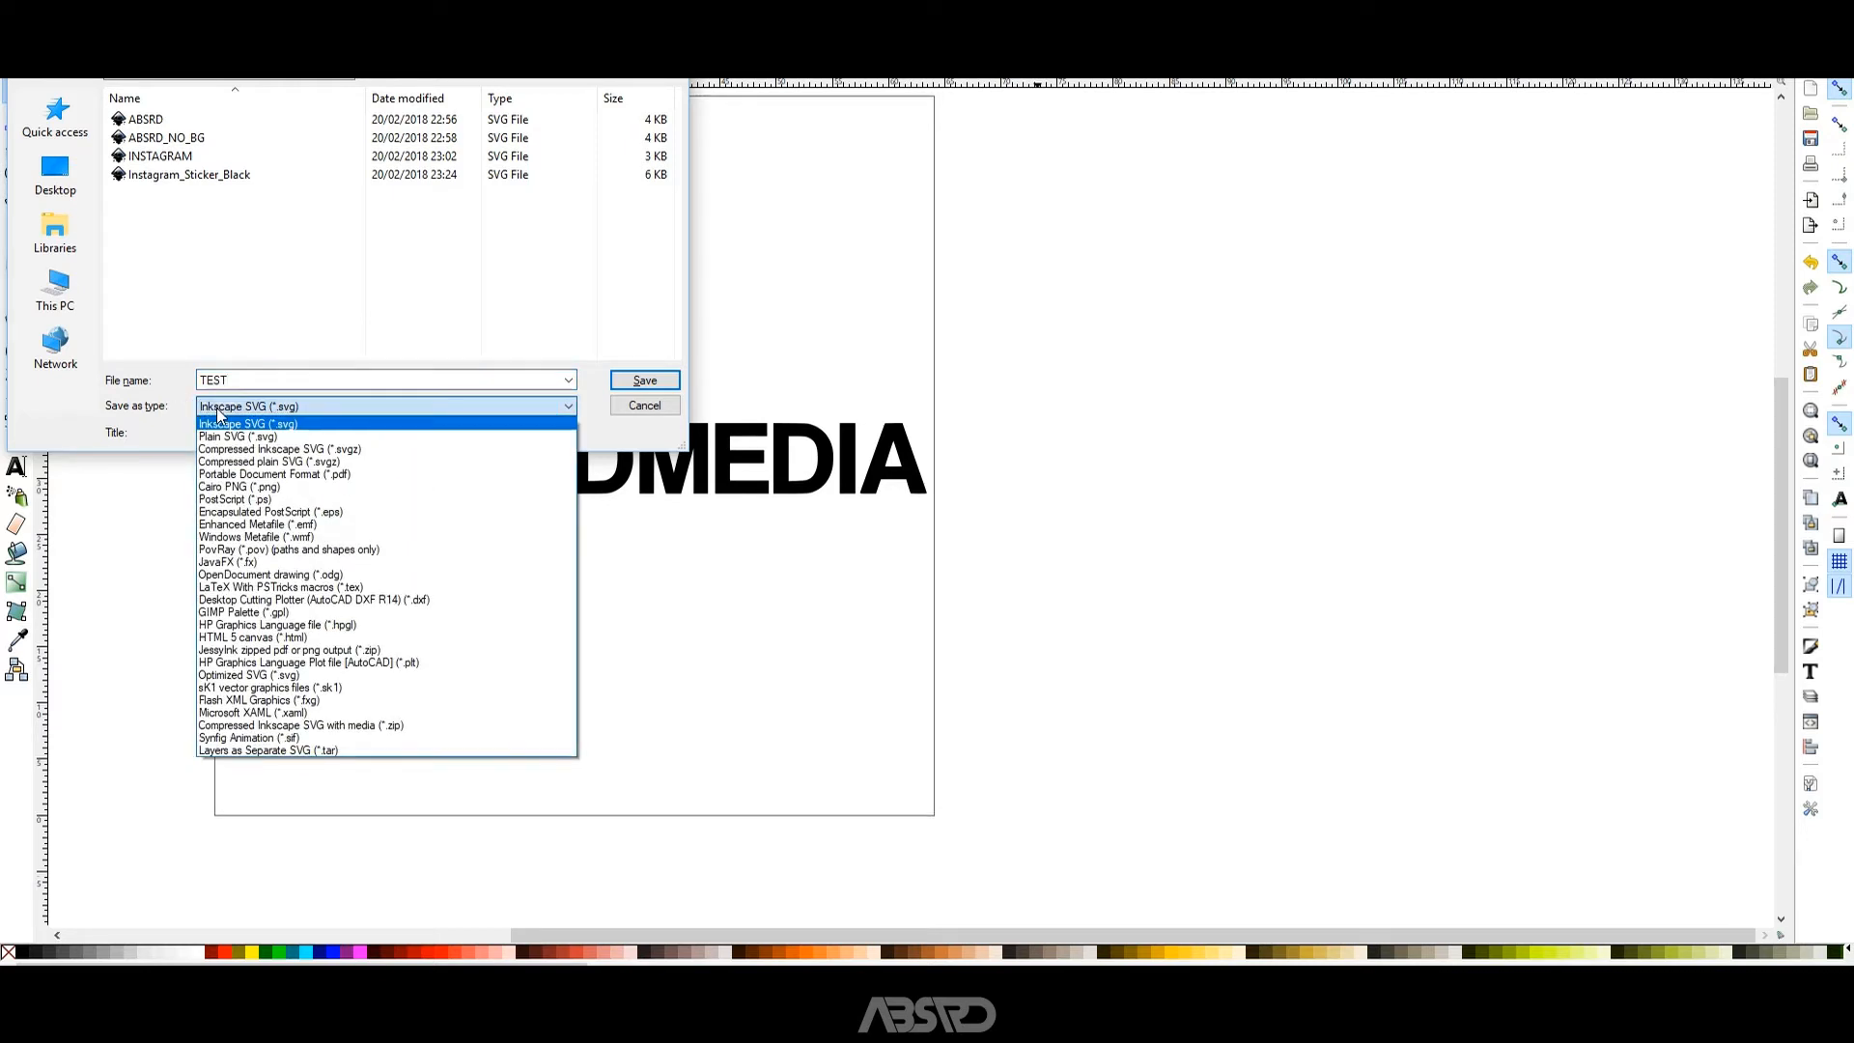
pyautogui.click(232, 436)
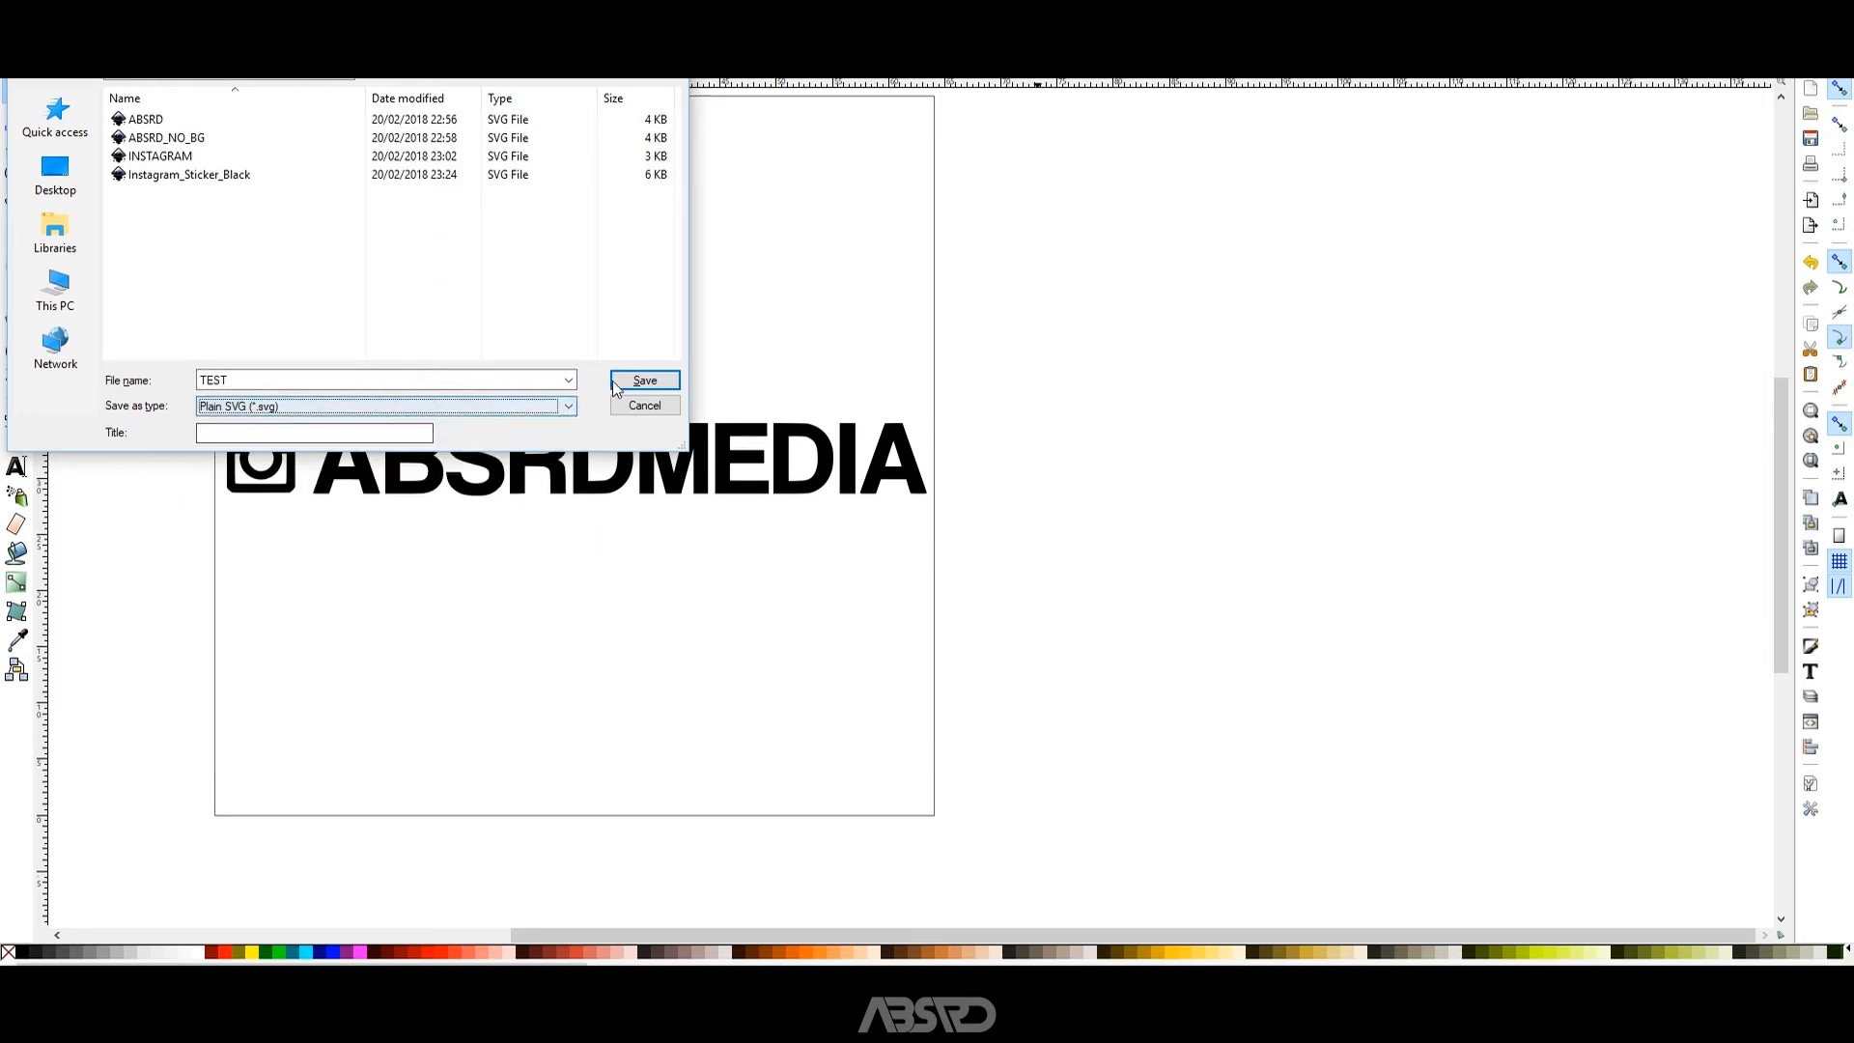
pyautogui.click(644, 381)
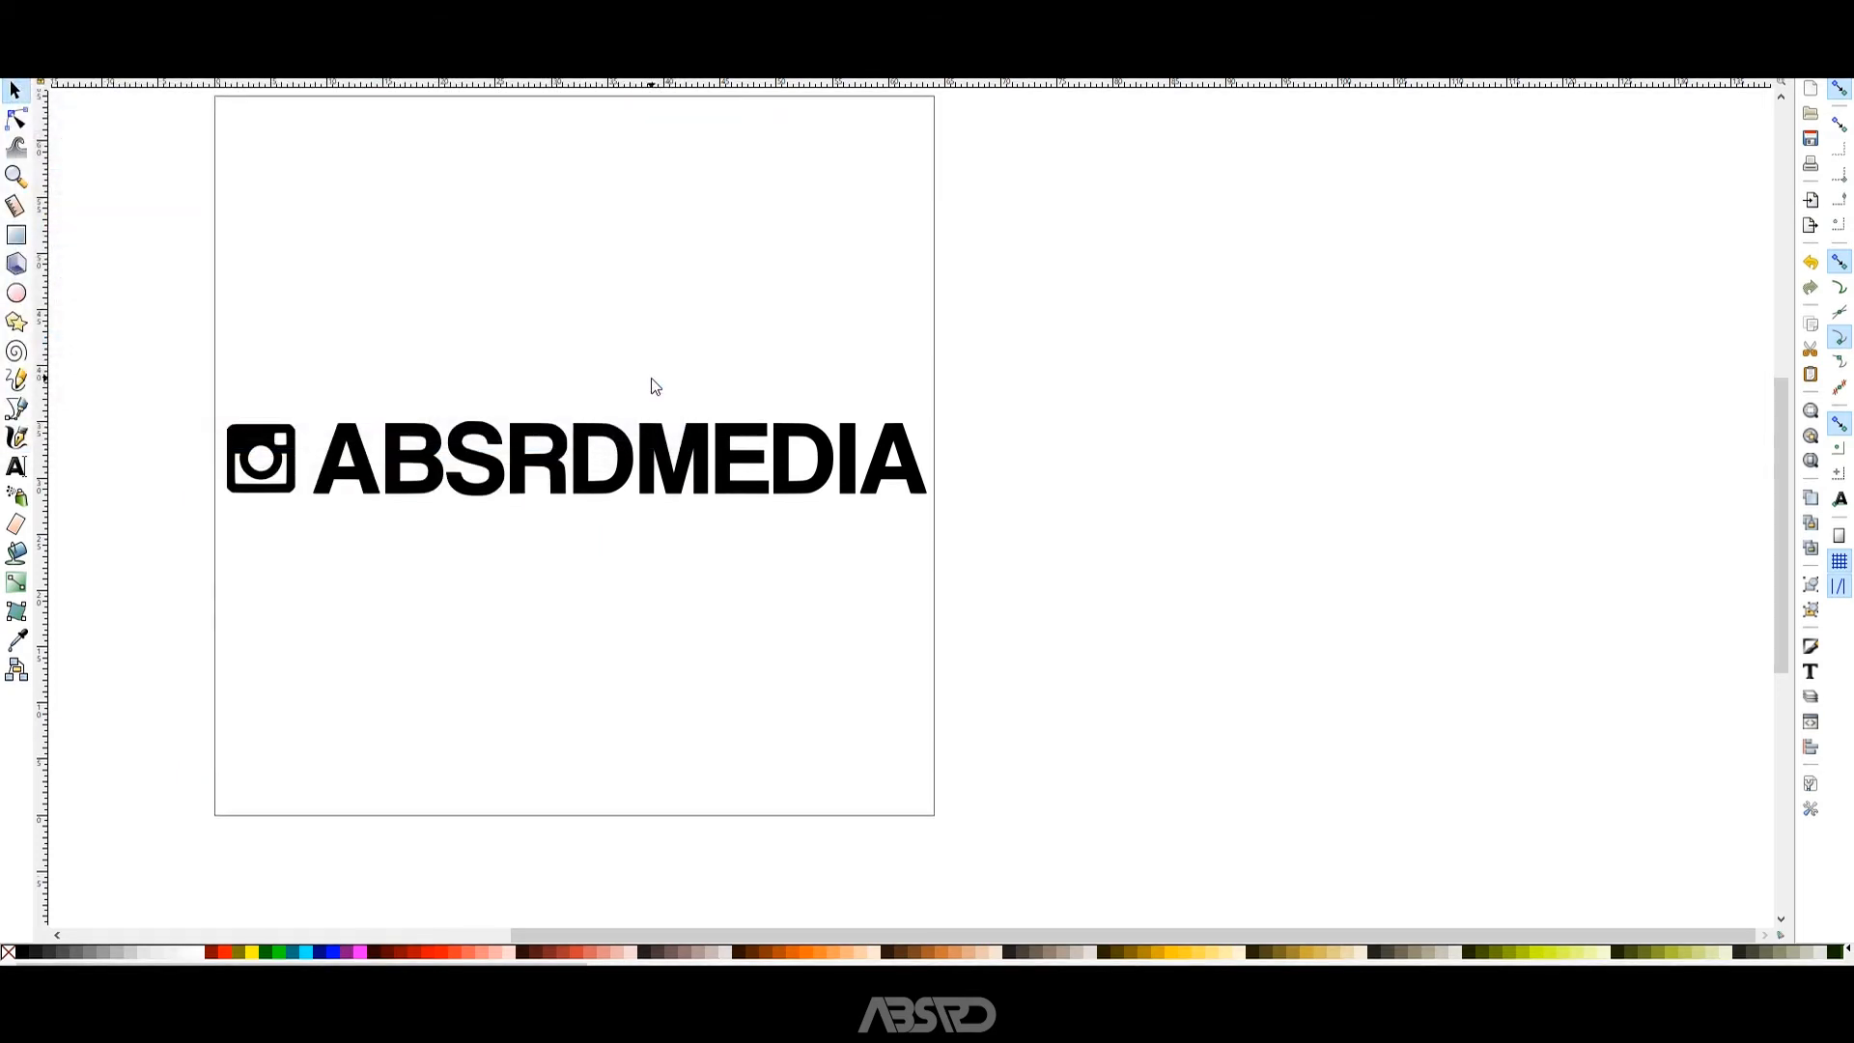
pyautogui.hotkey('ctrl', 'w')
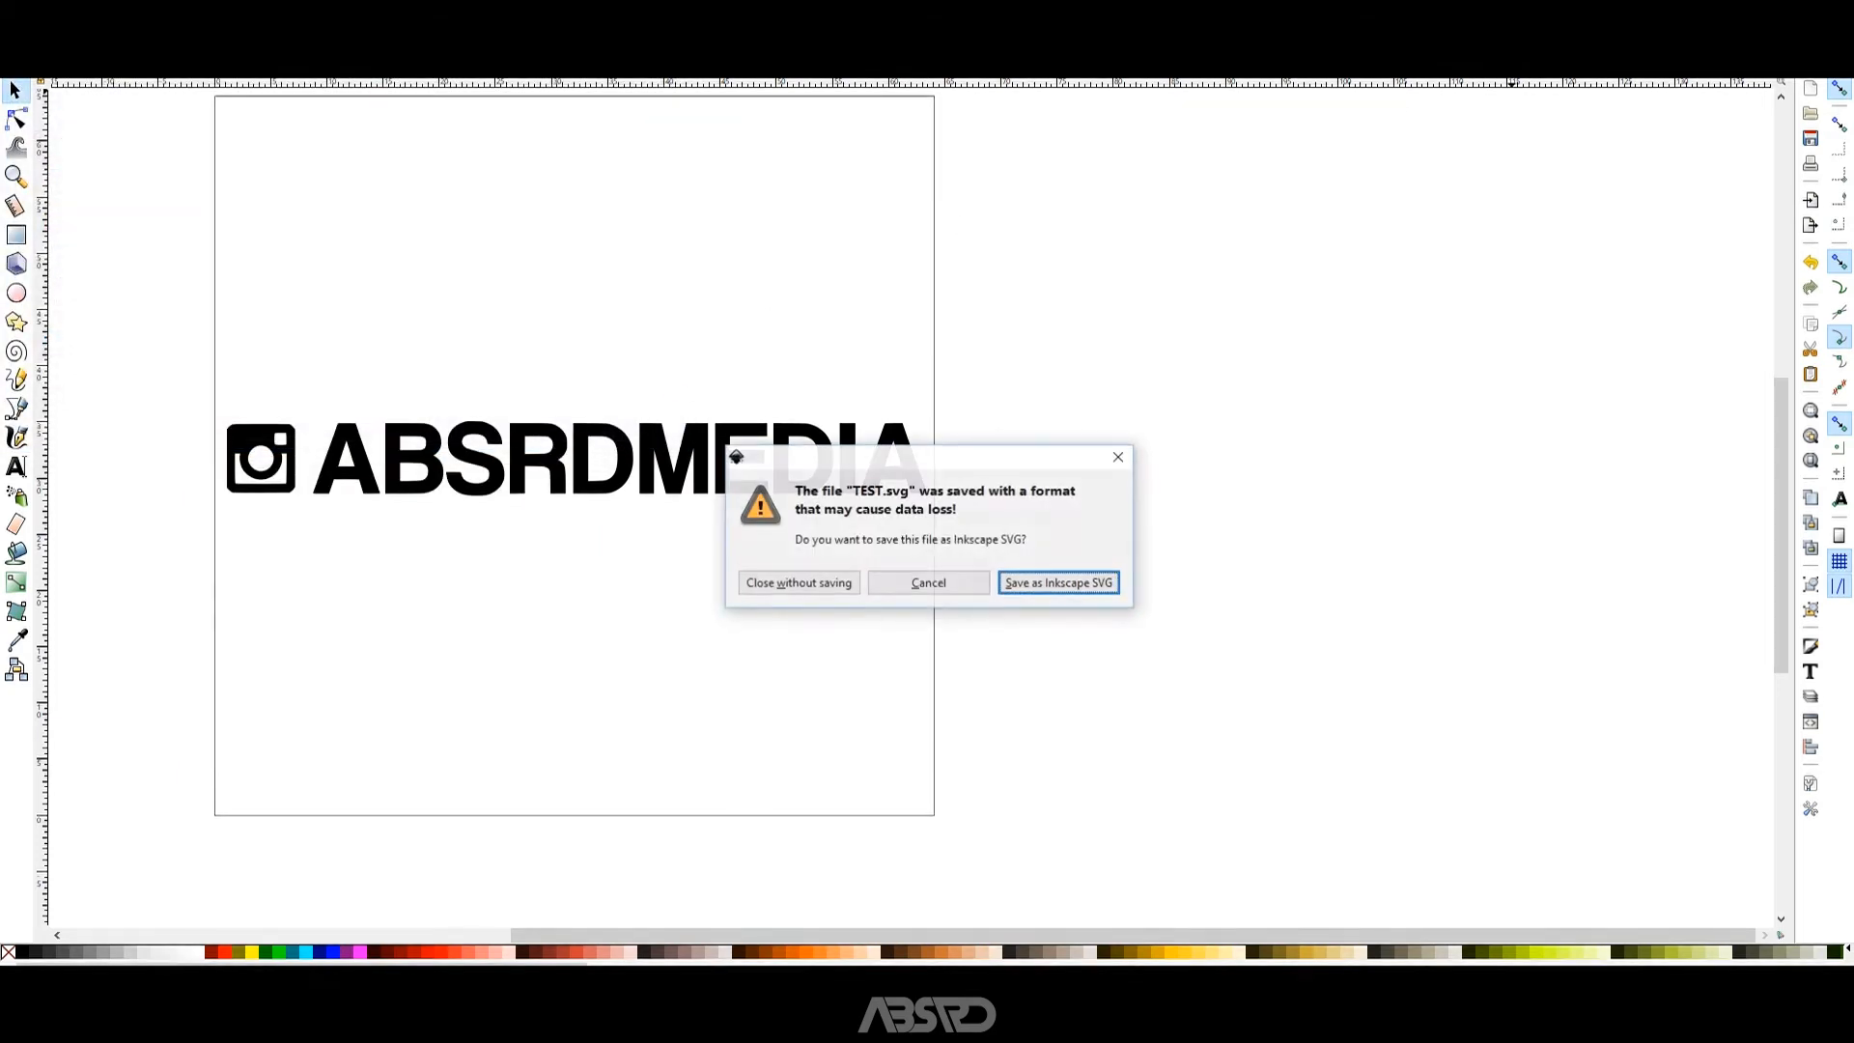
pyautogui.click(782, 585)
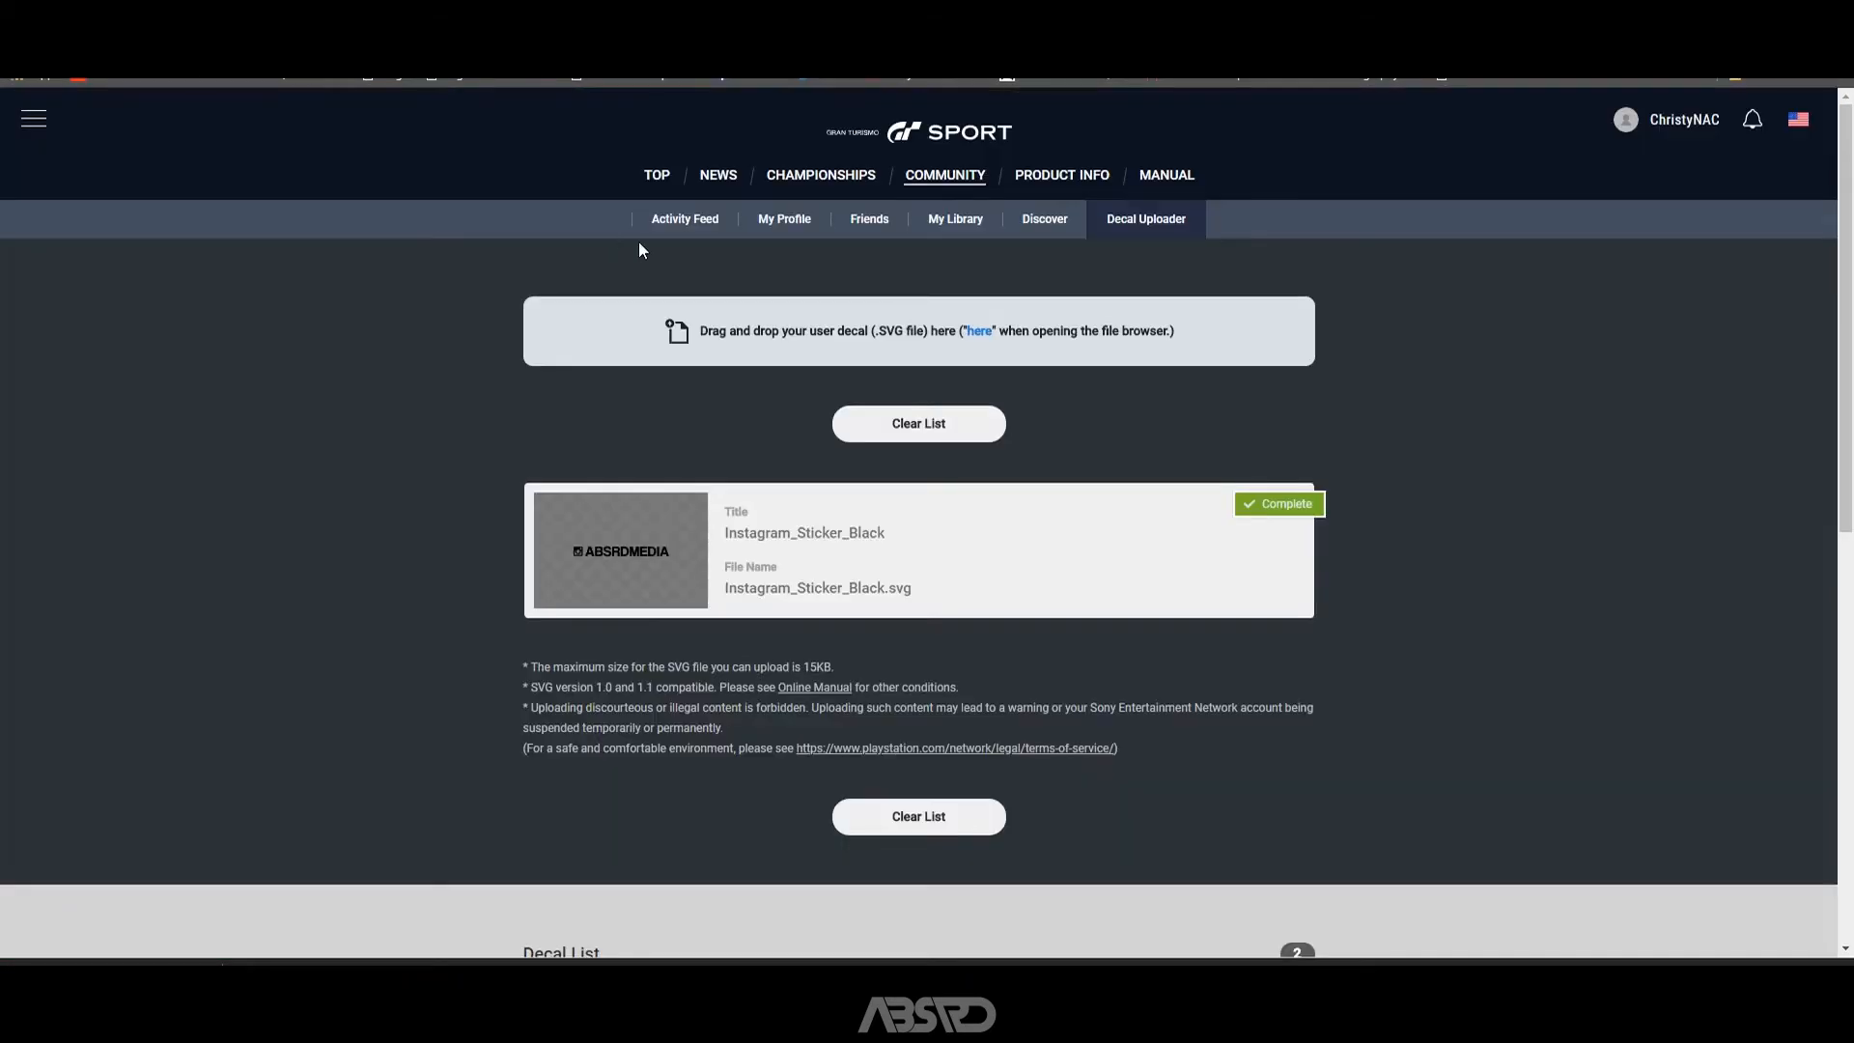
# Load the TEST SVG decal from the GT Sport Decals folder into the decal uploader.
pyautogui.click(980, 333)
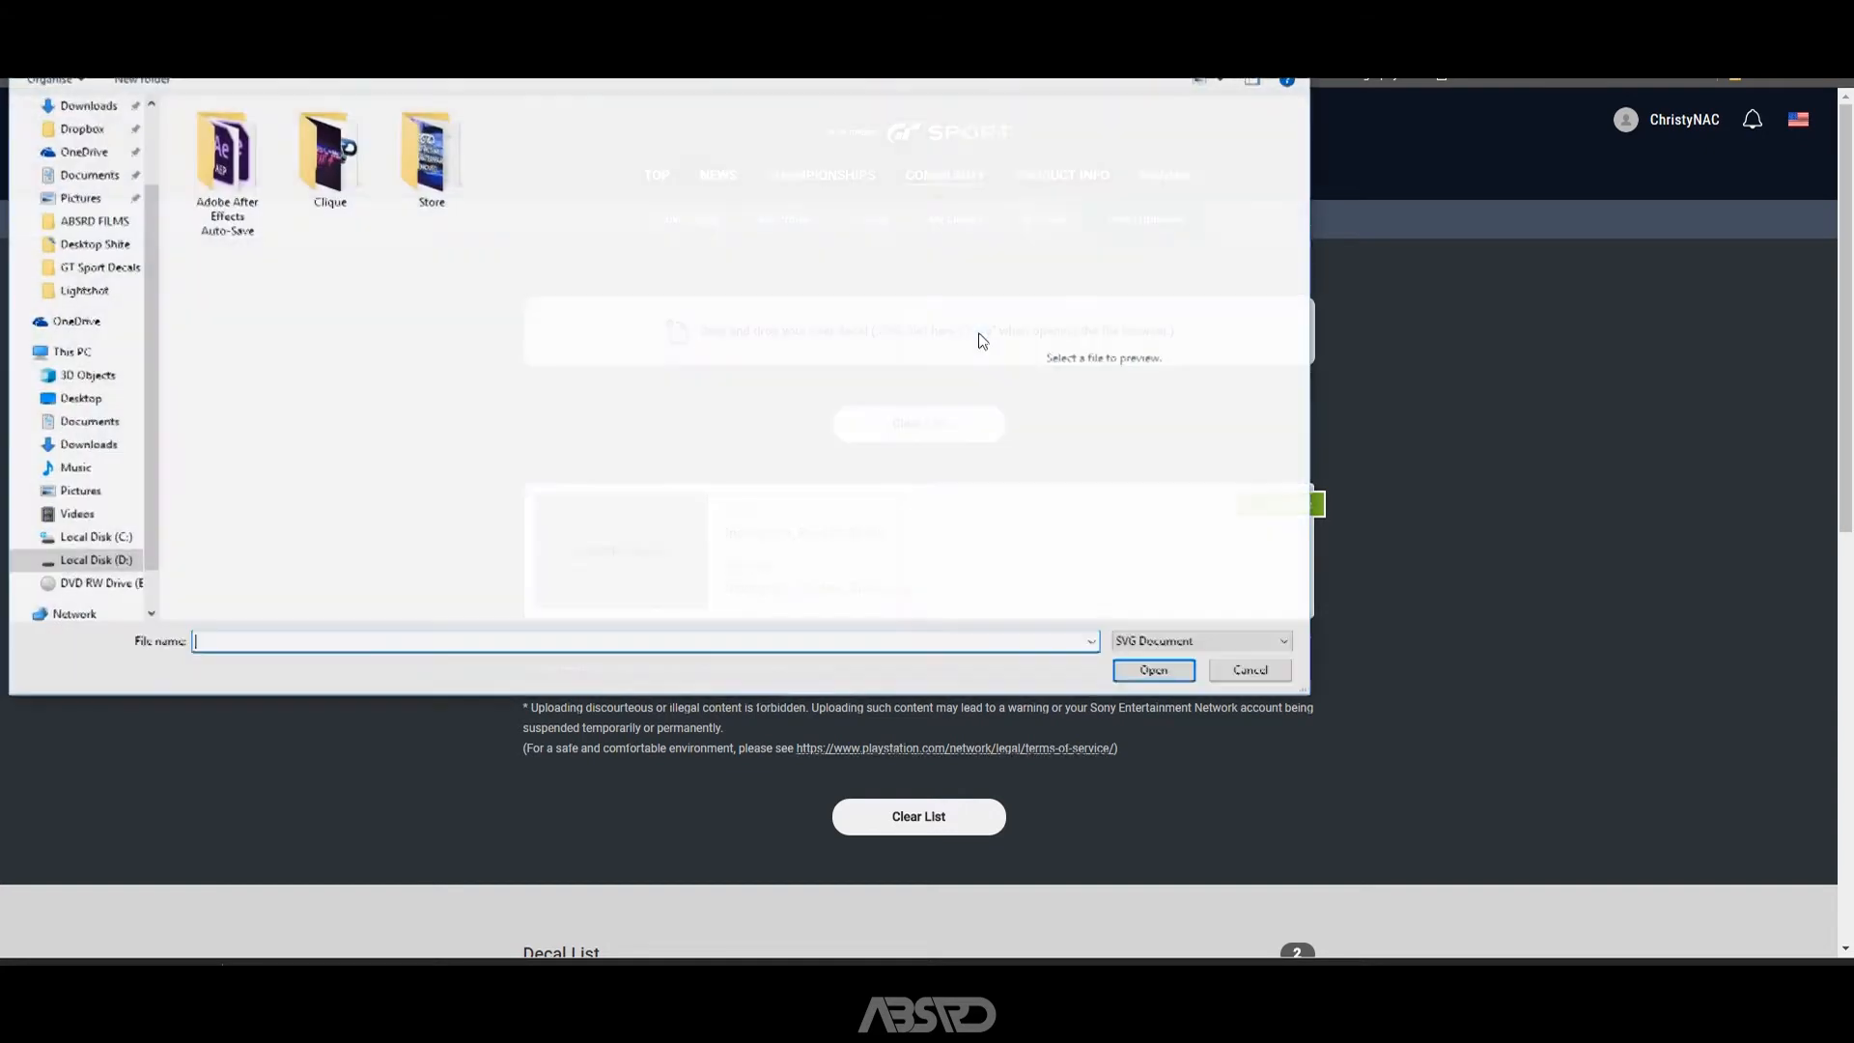
pyautogui.click(1241, 670)
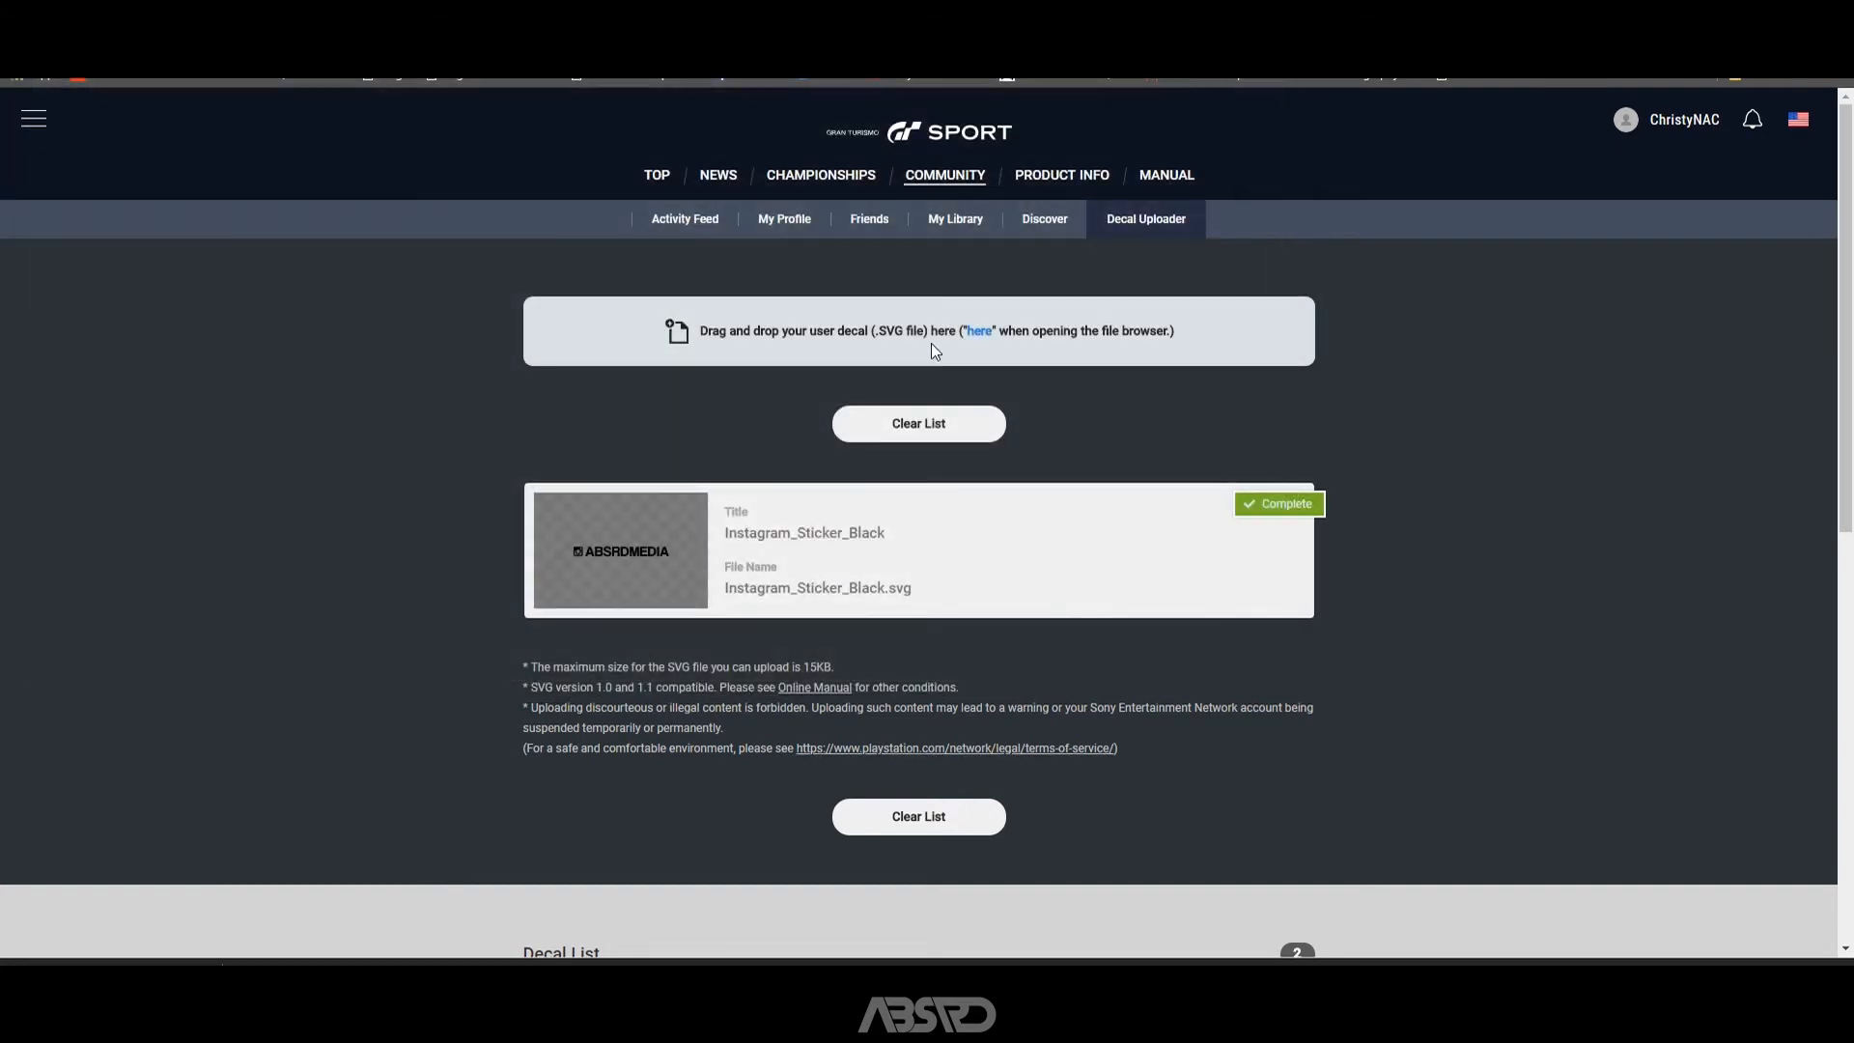
pyautogui.click(975, 332)
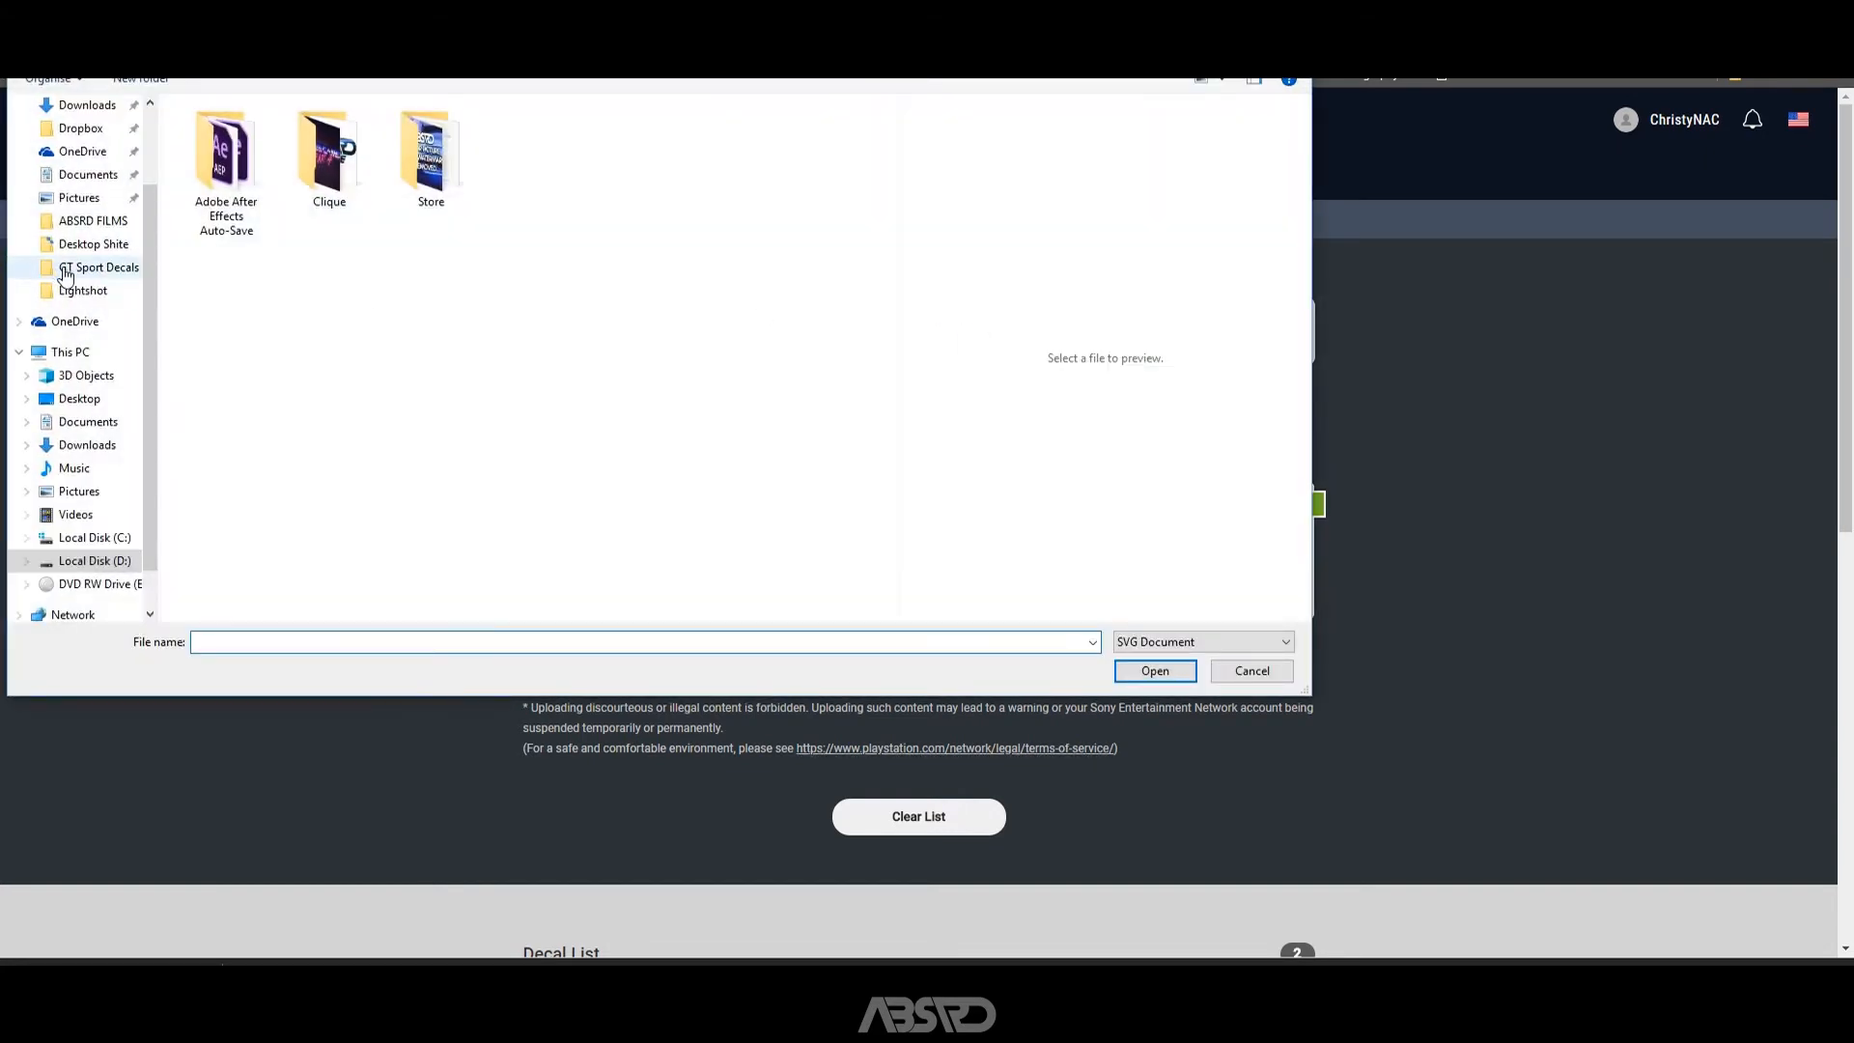
pyautogui.click(97, 266)
pyautogui.click(230, 214)
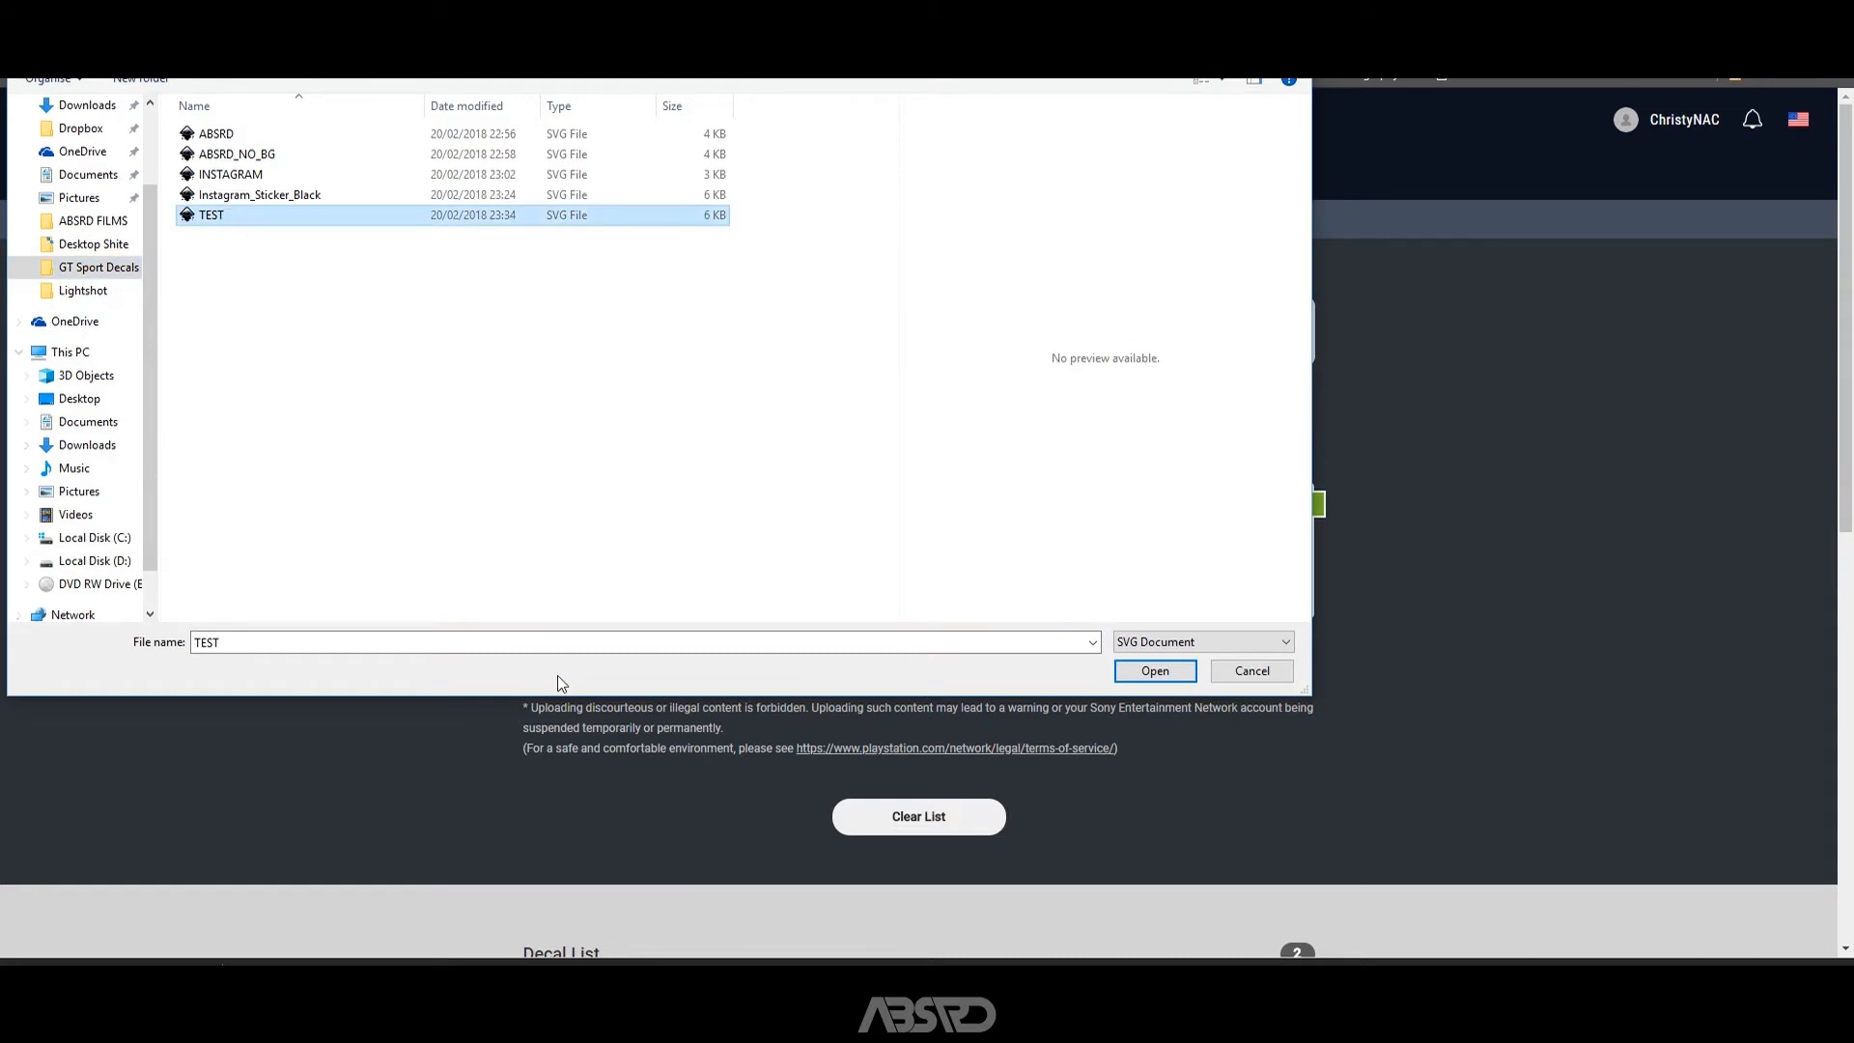
pyautogui.click(1154, 670)
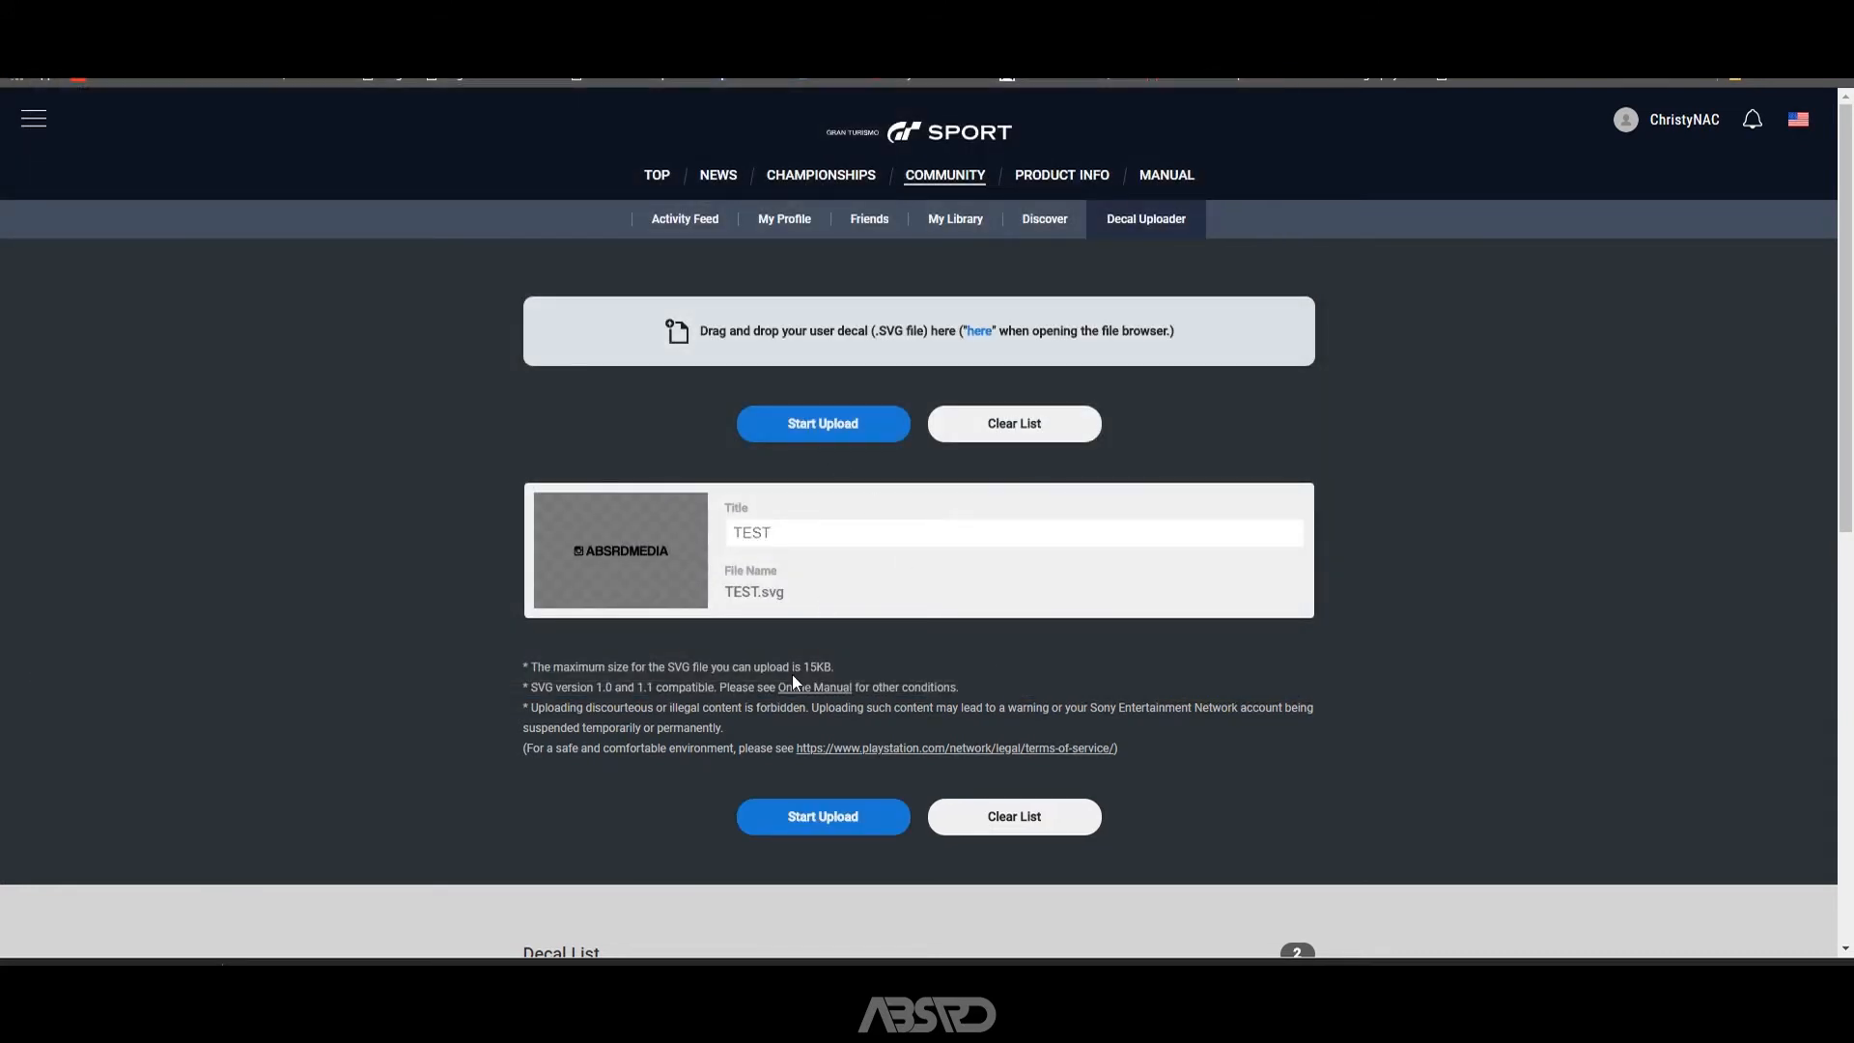
pyautogui.moveTo(842, 670); pyautogui.dragTo(813, 668)
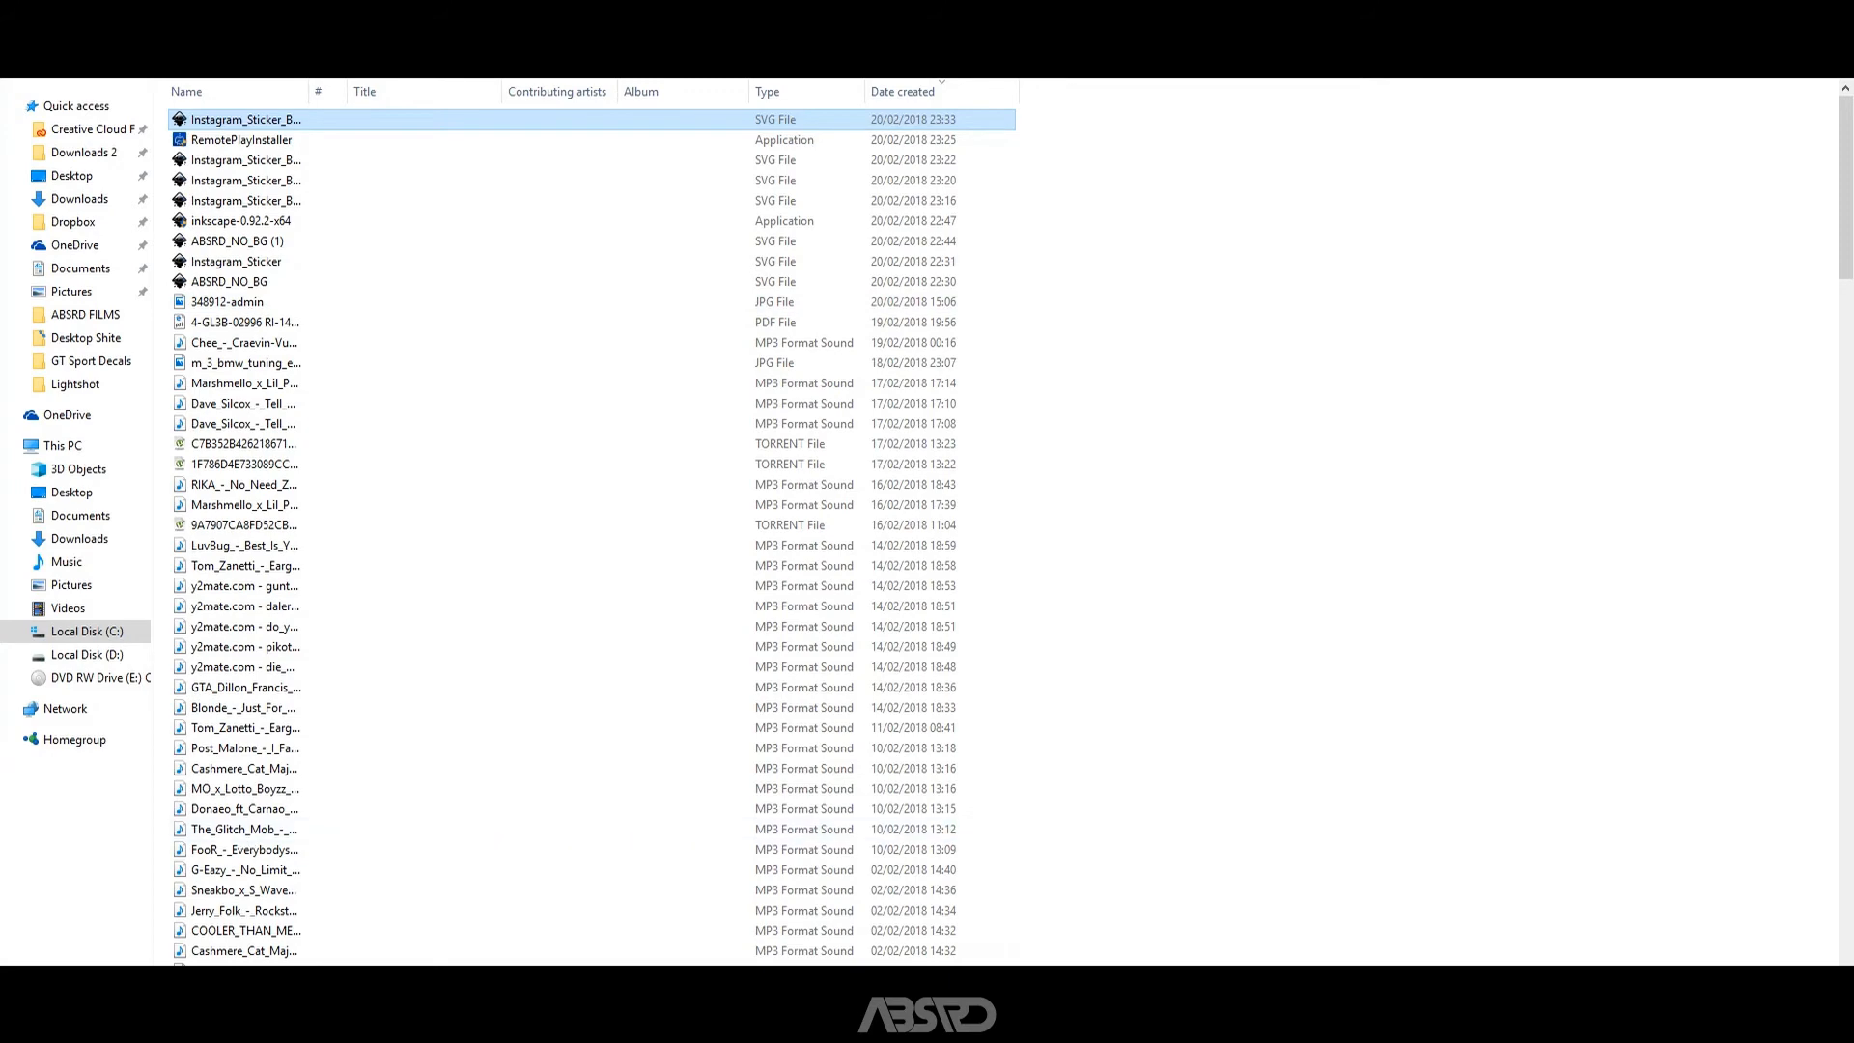
# Switch to File Explorer and check the file size of the newest Instagram_Sticker_Black (3) SVG in Downloads.
pyautogui.rightClick(283, 118)
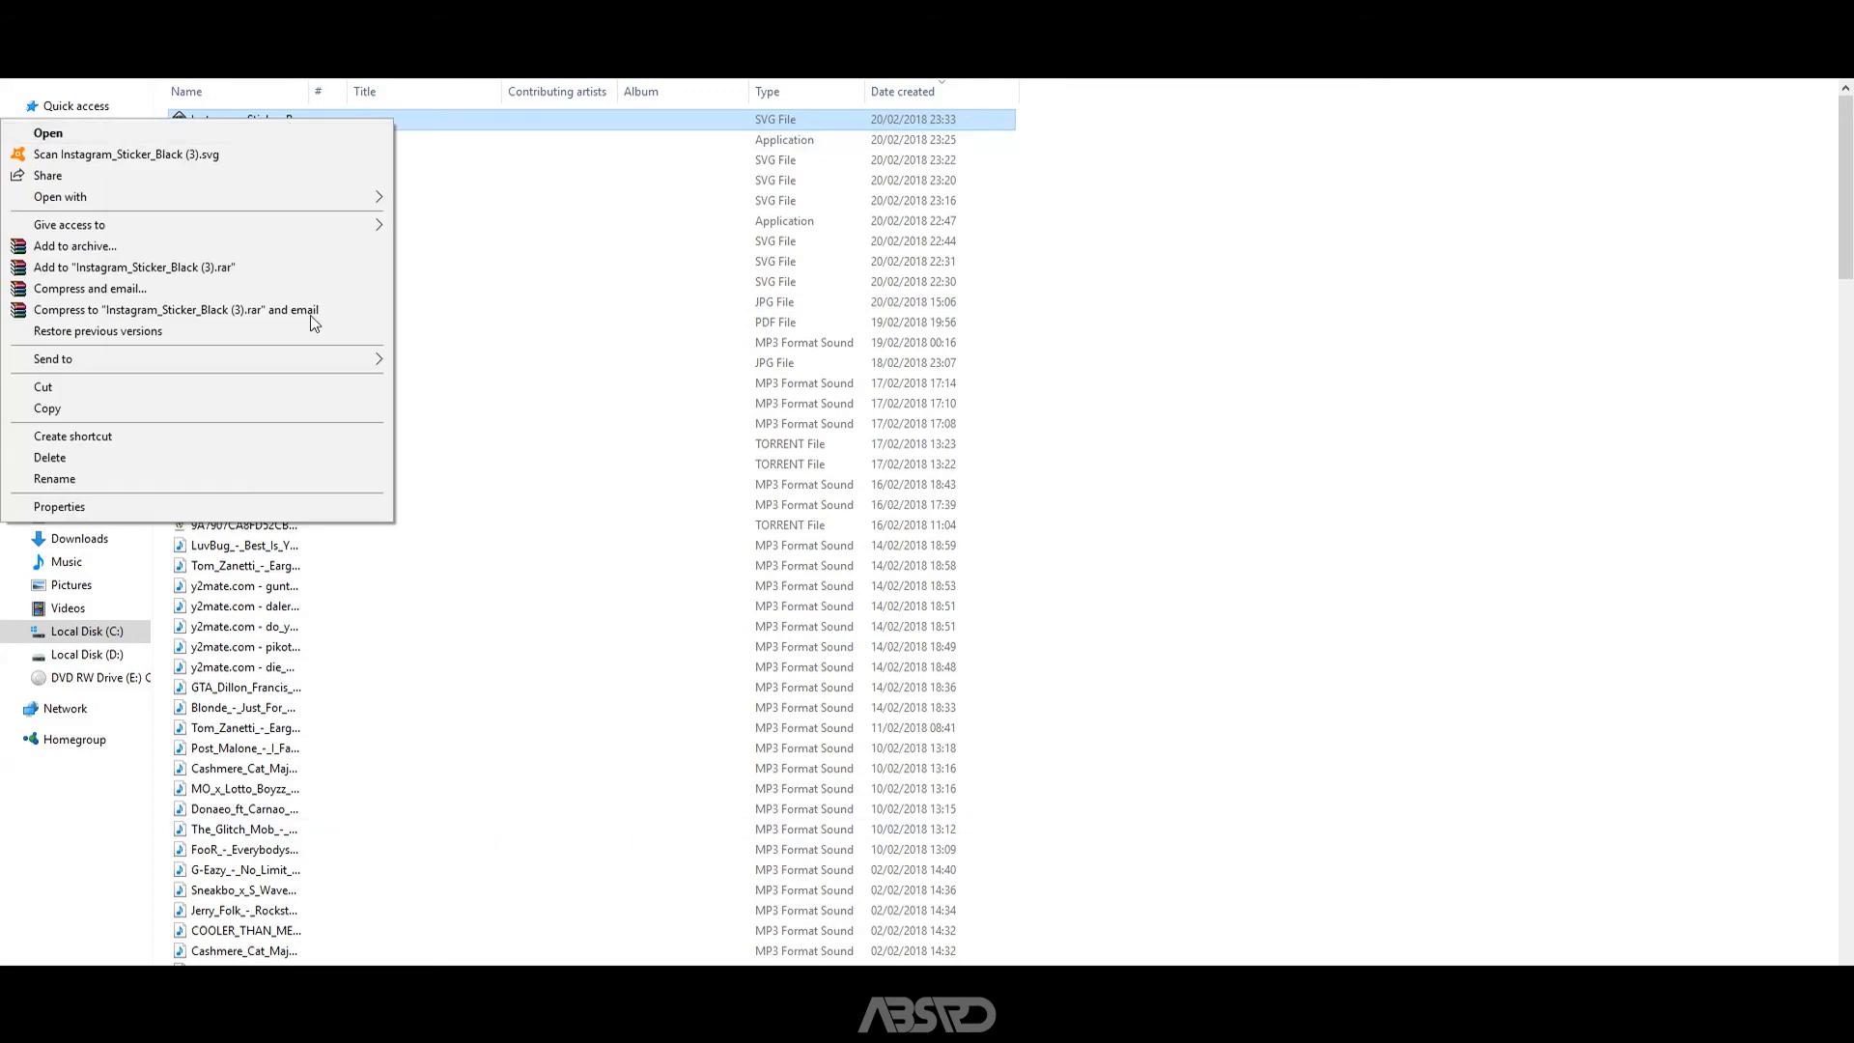
pyautogui.click(205, 503)
pyautogui.click(415, 167)
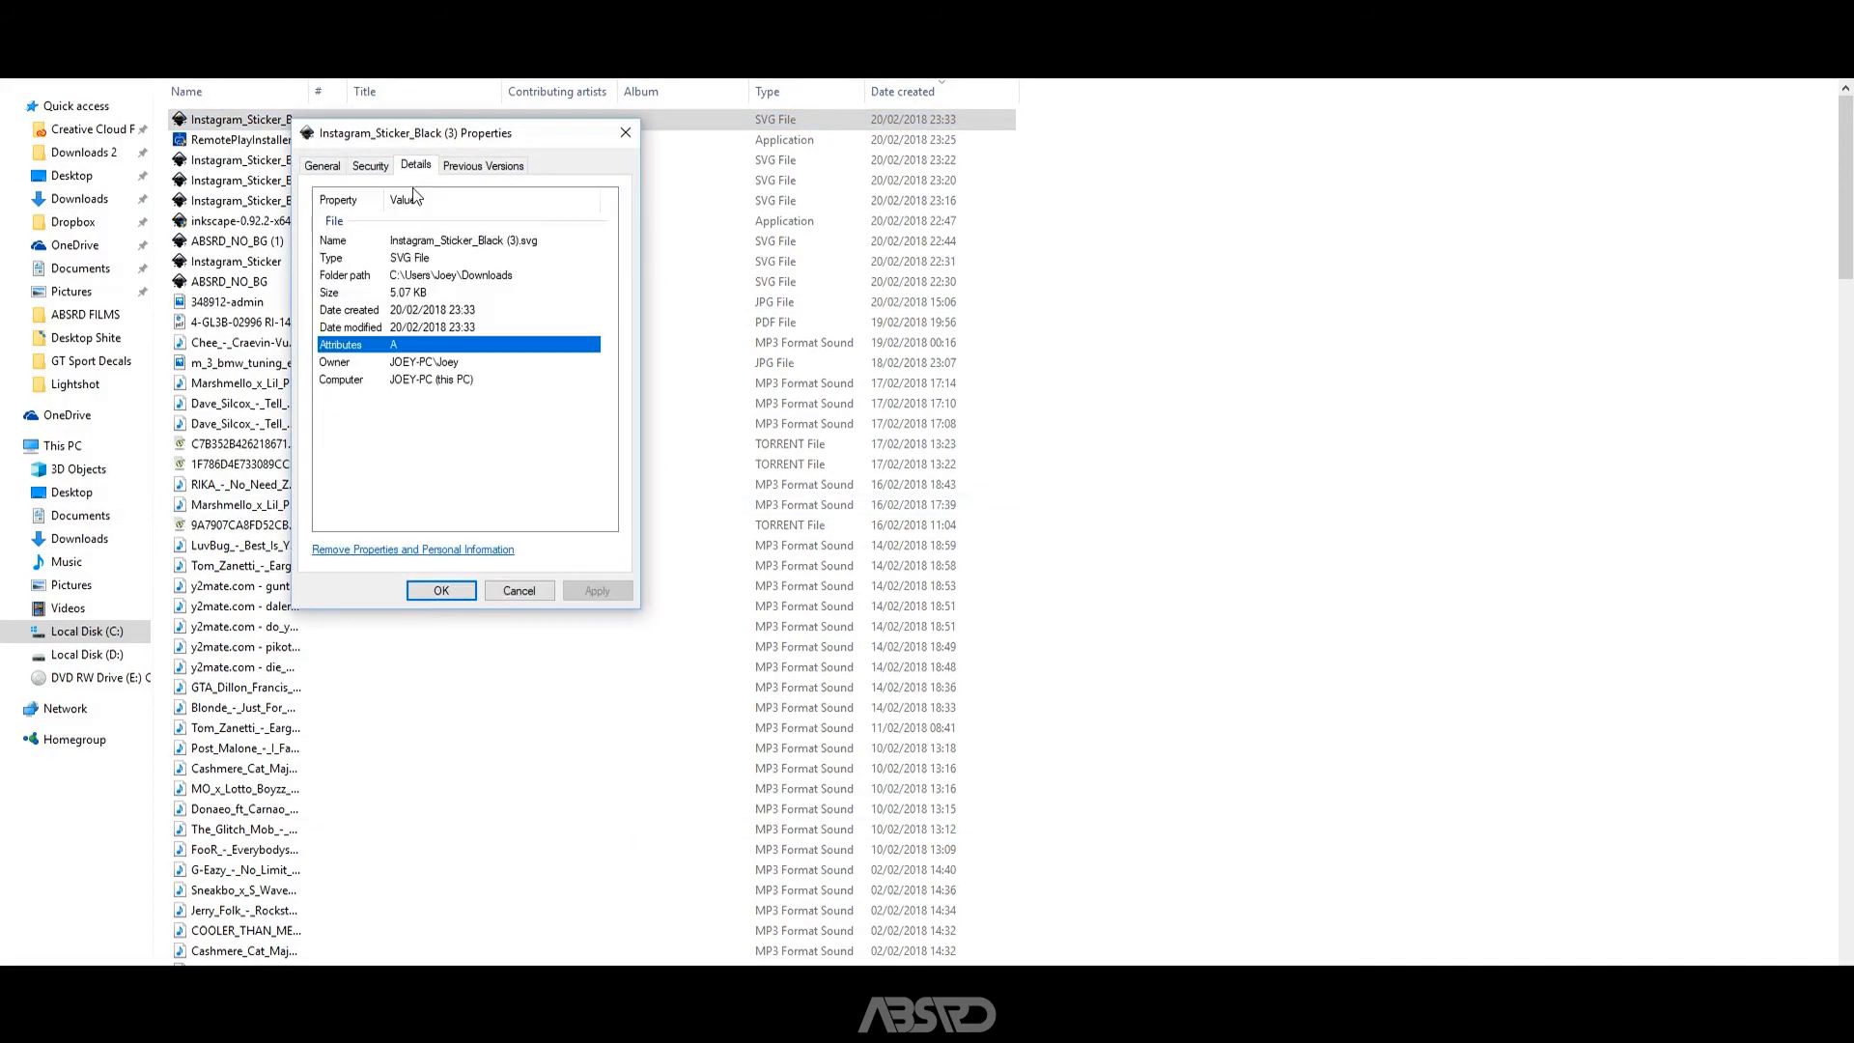
pyautogui.click(328, 166)
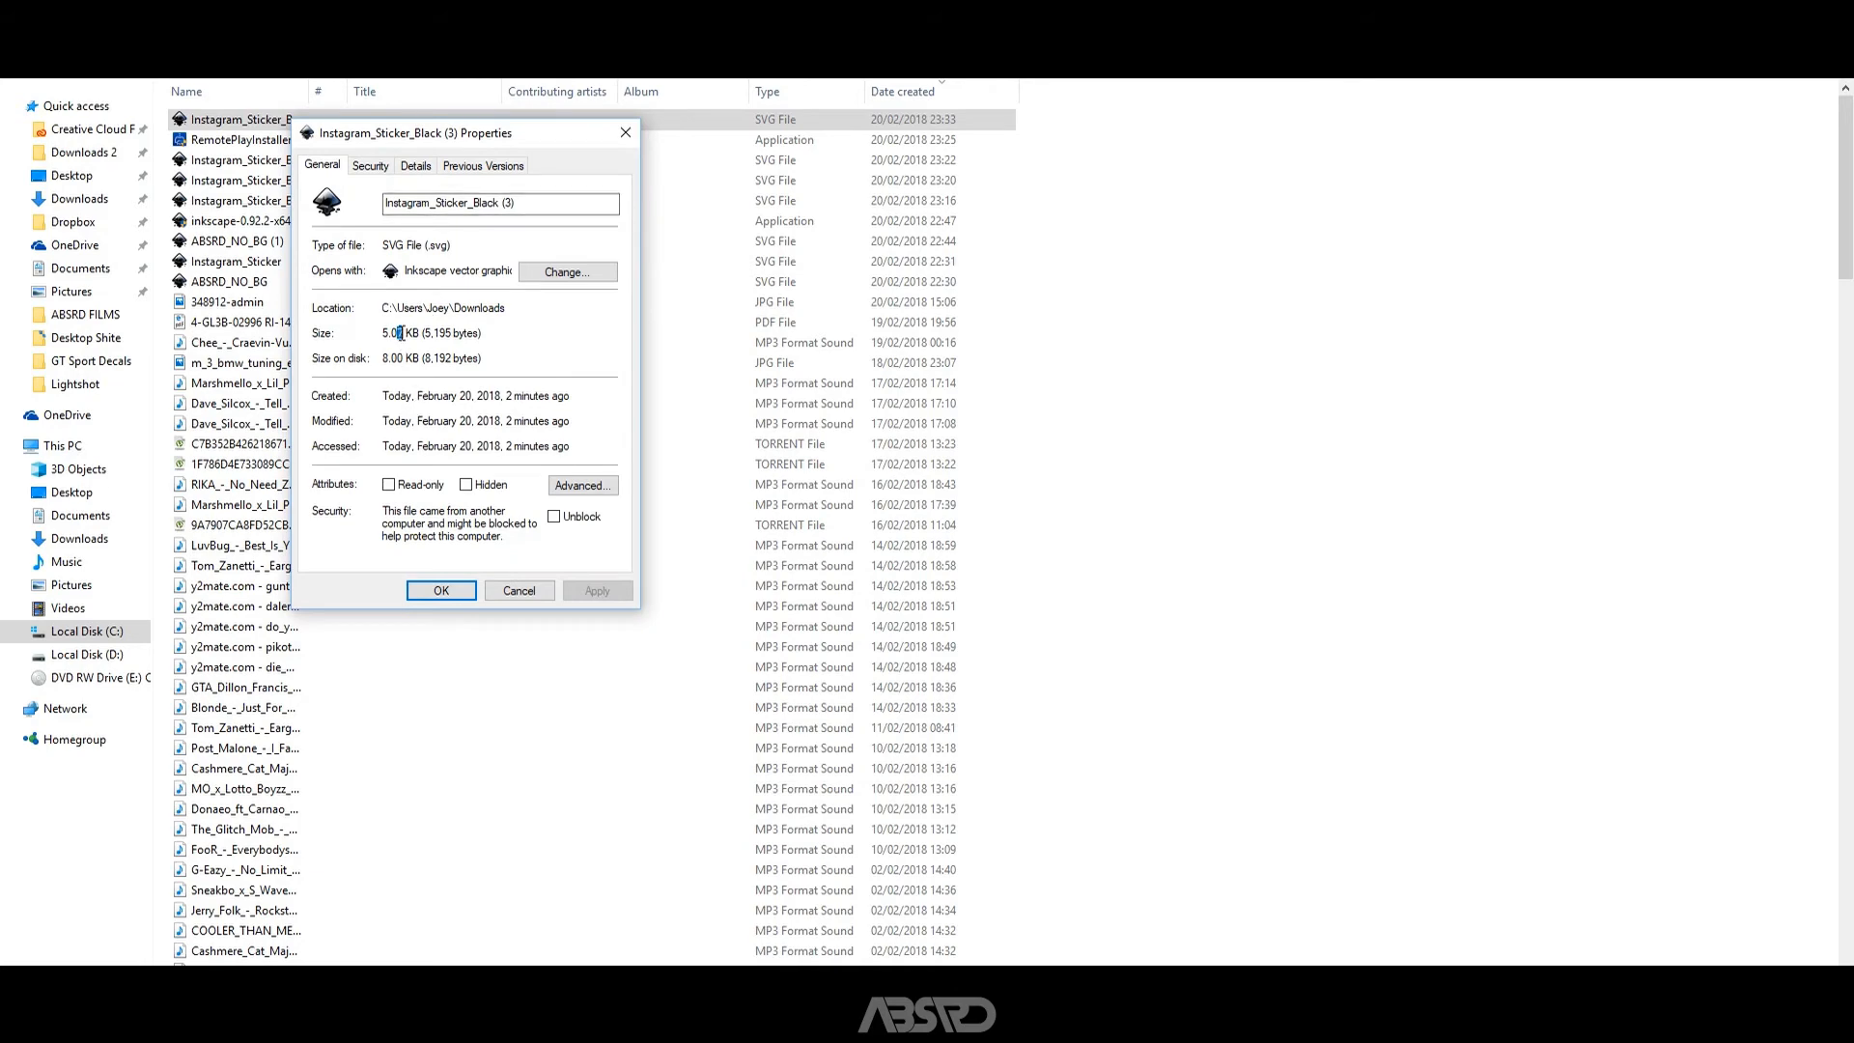
pyautogui.click(469, 590)
# Check the file size of the TEST SVG in the GT Sport Decals folder.
pyautogui.click(91, 361)
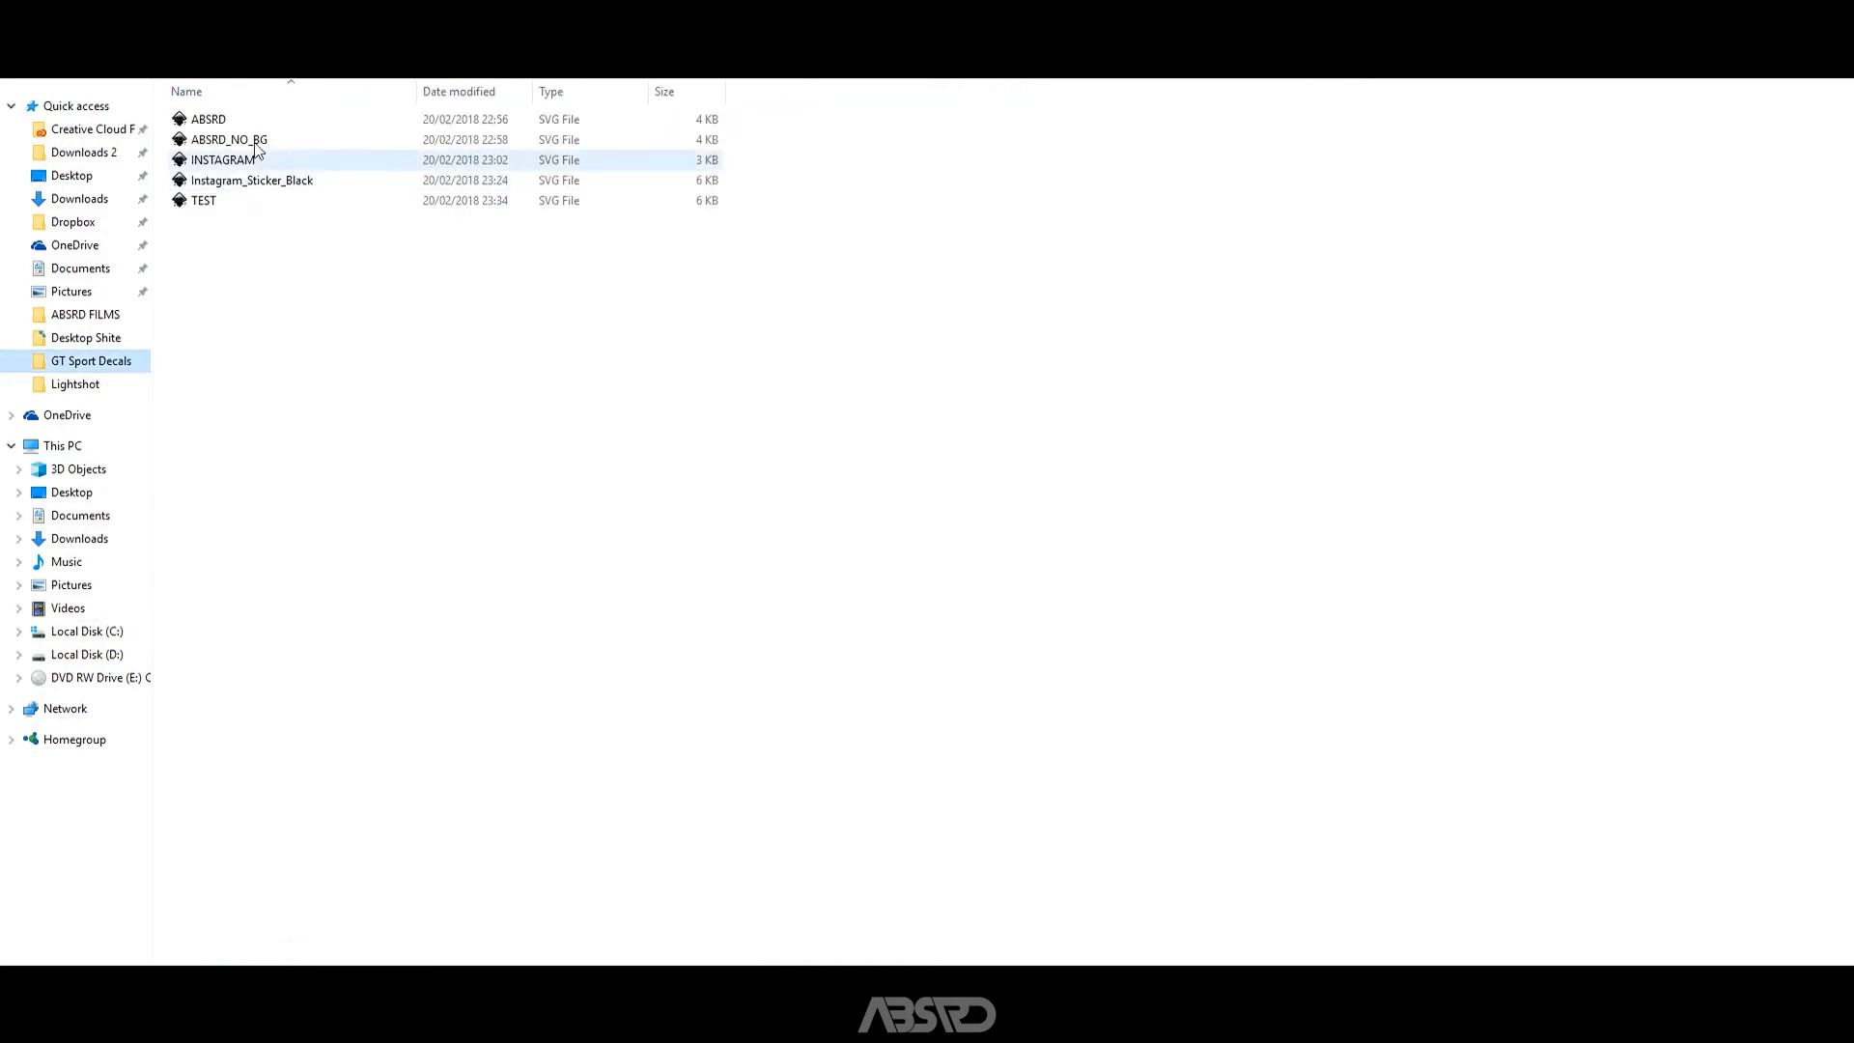
pyautogui.click(237, 200)
pyautogui.rightClick(237, 200)
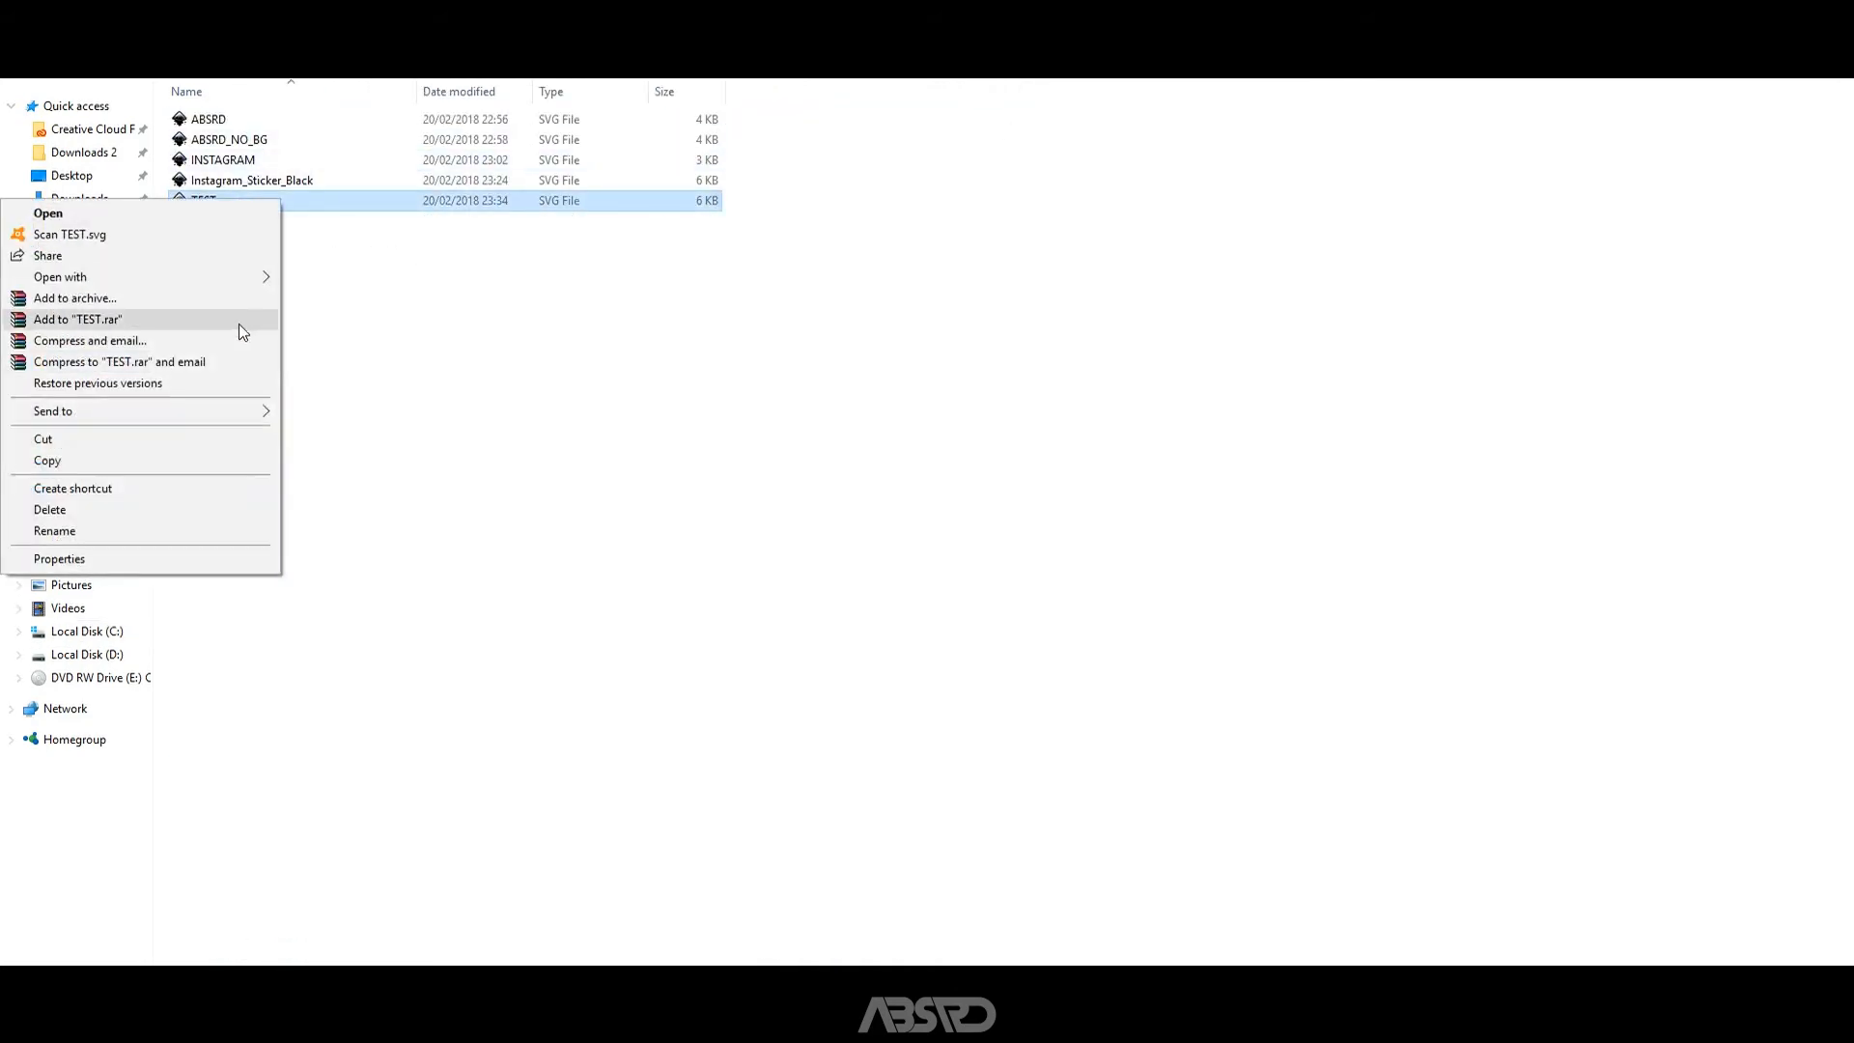
pyautogui.click(203, 564)
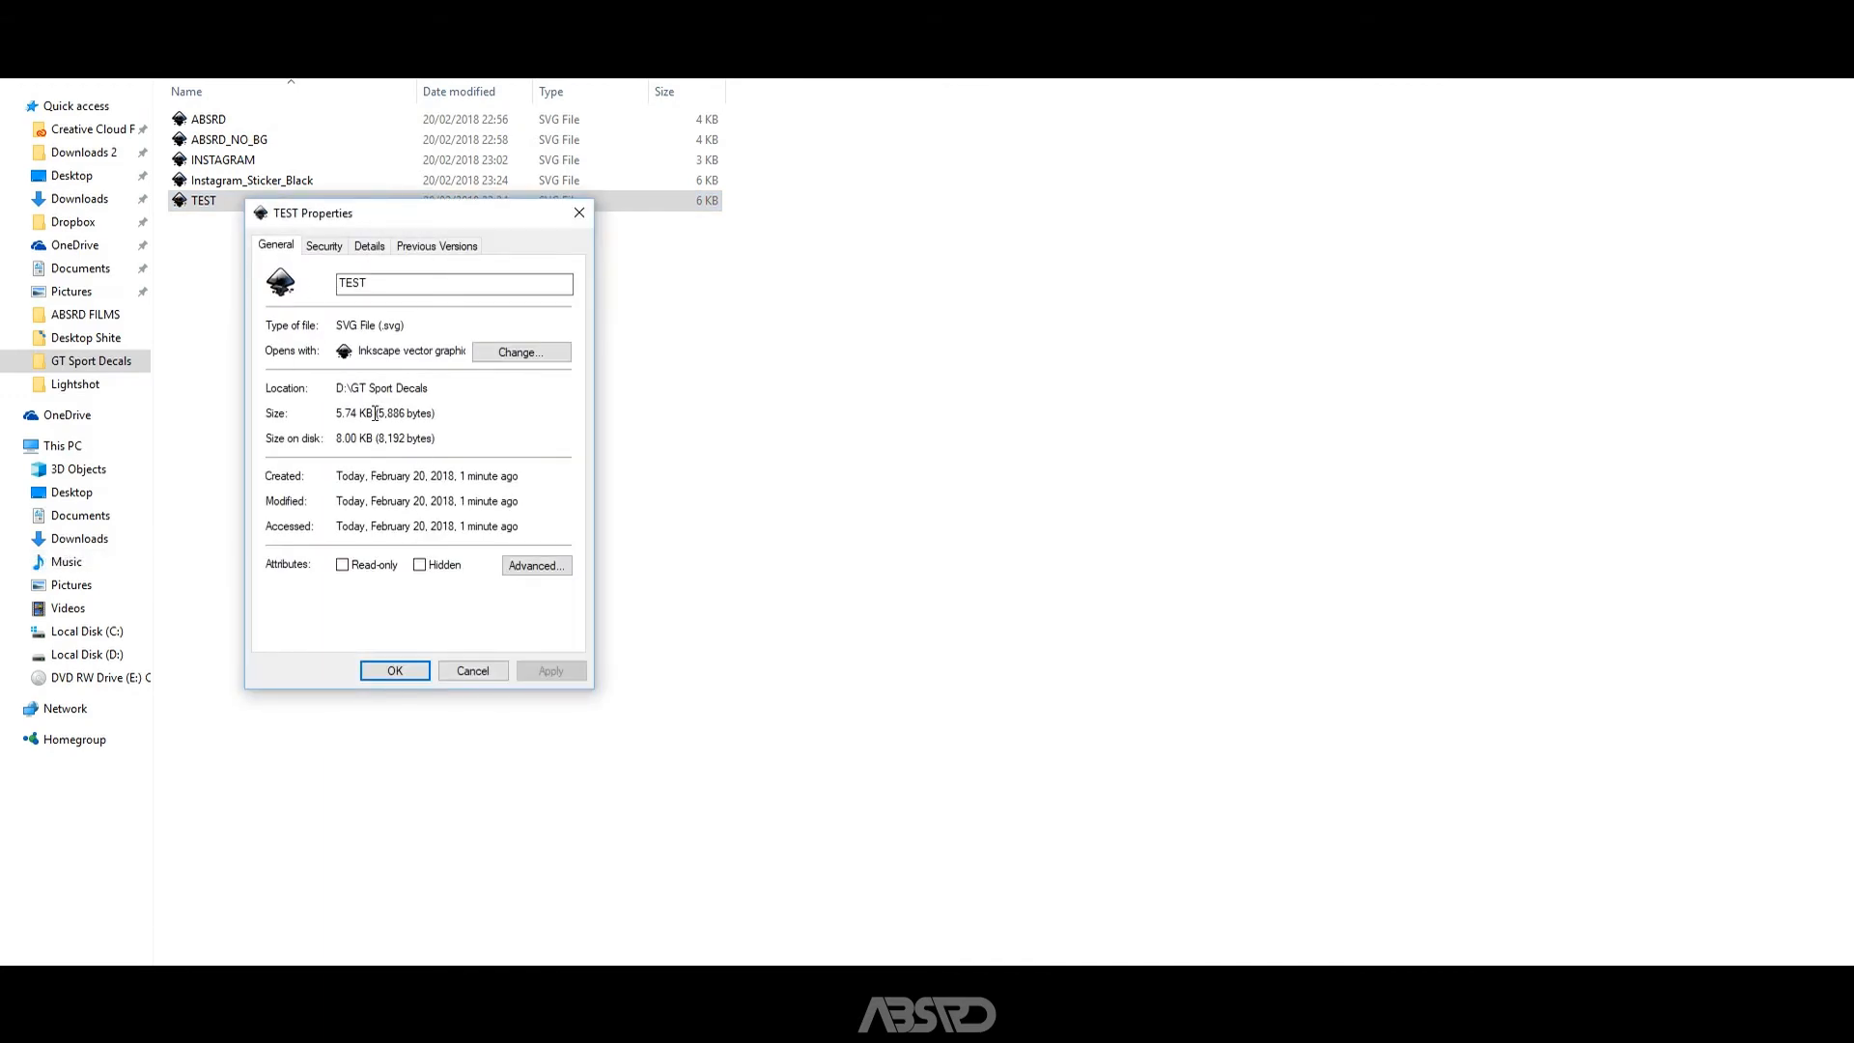
pyautogui.moveTo(375, 414); pyautogui.dragTo(339, 415)
pyautogui.click(395, 670)
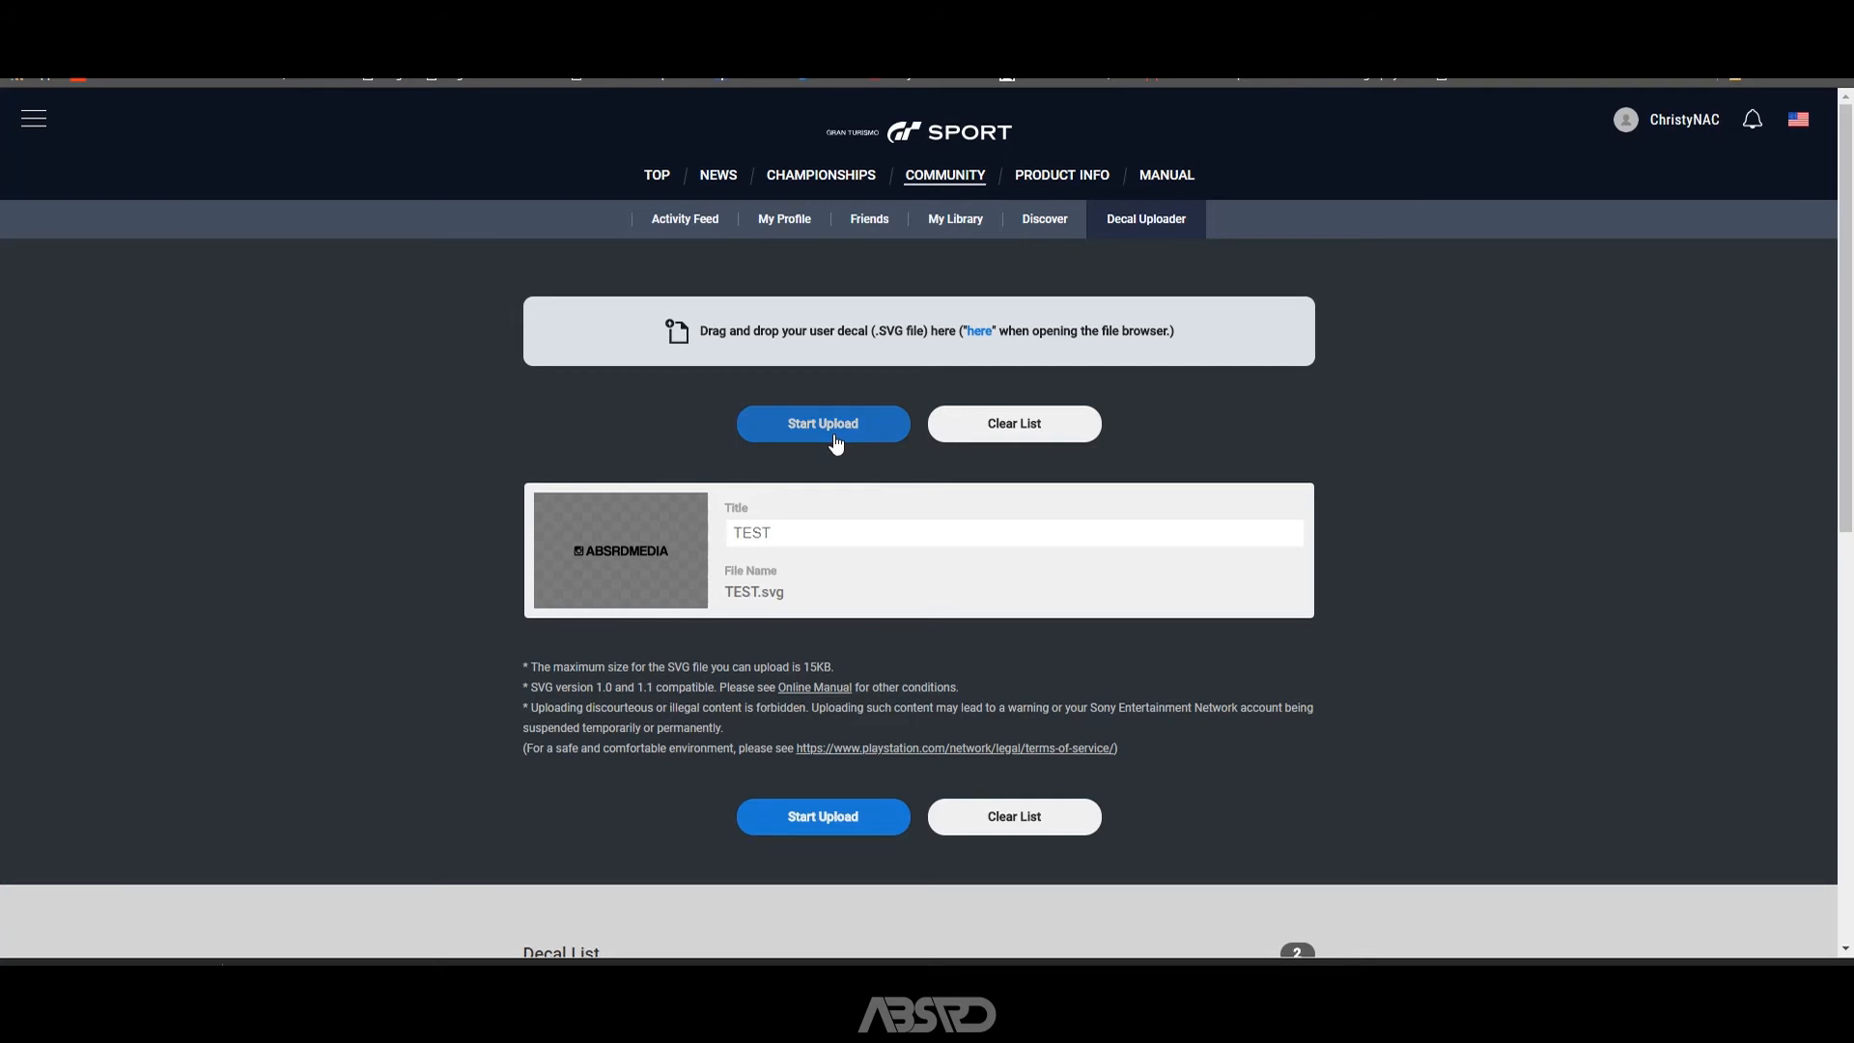
# Upload the TEST decal in the browser, accept the Decal Uploader information, and check the Decal List.
pyautogui.click(835, 440)
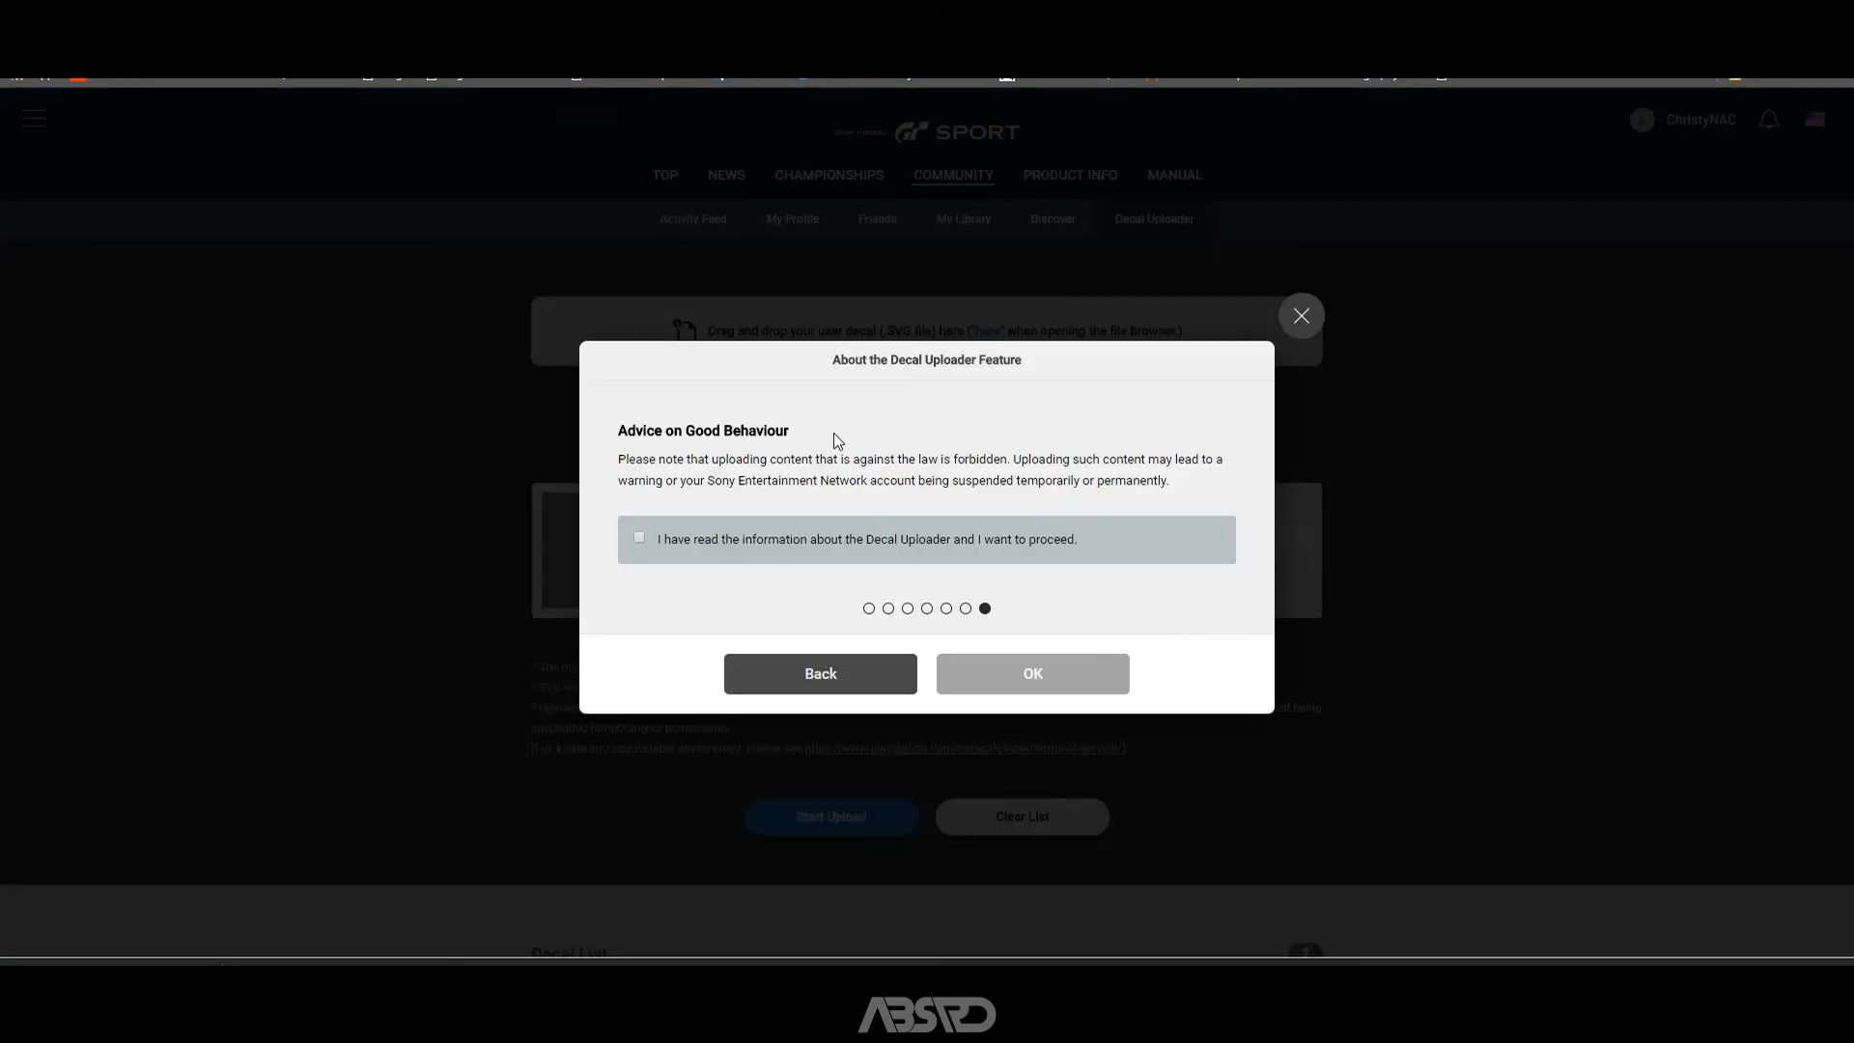
pyautogui.click(638, 540)
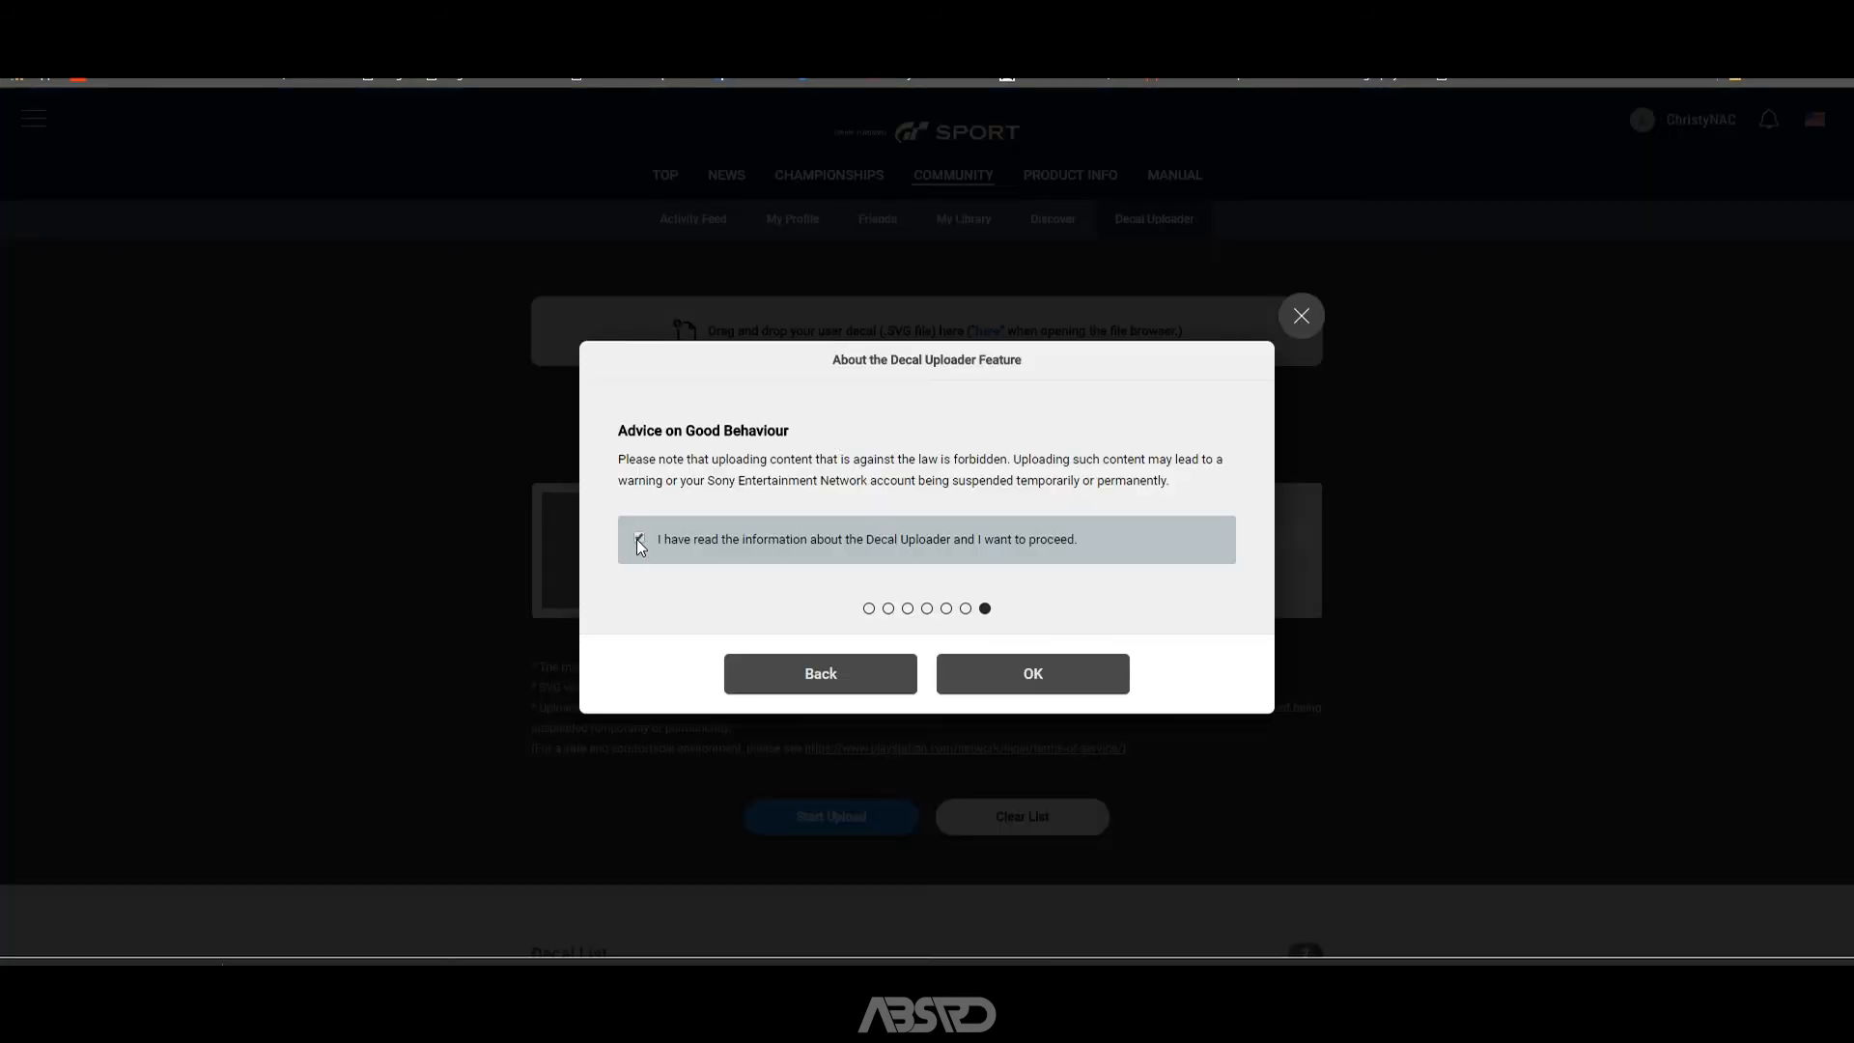
pyautogui.click(1028, 676)
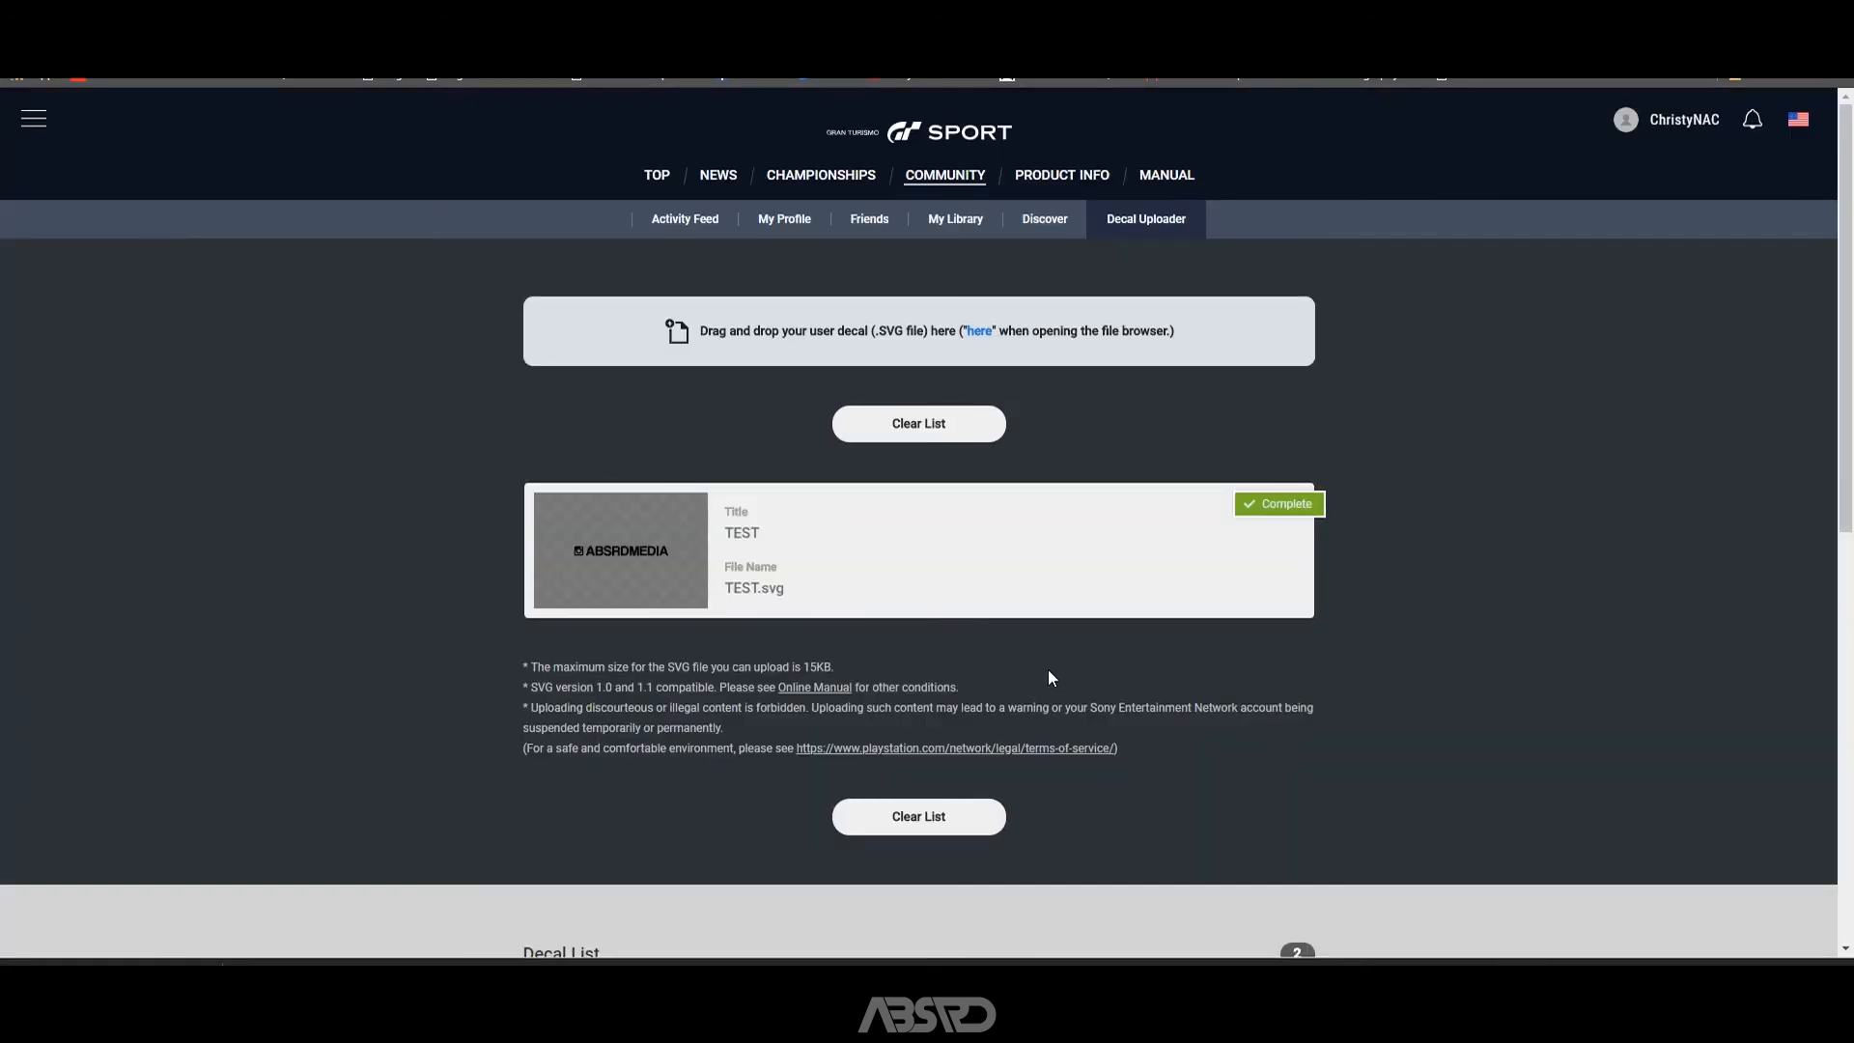
pyautogui.scroll(-5, 1047, 669)
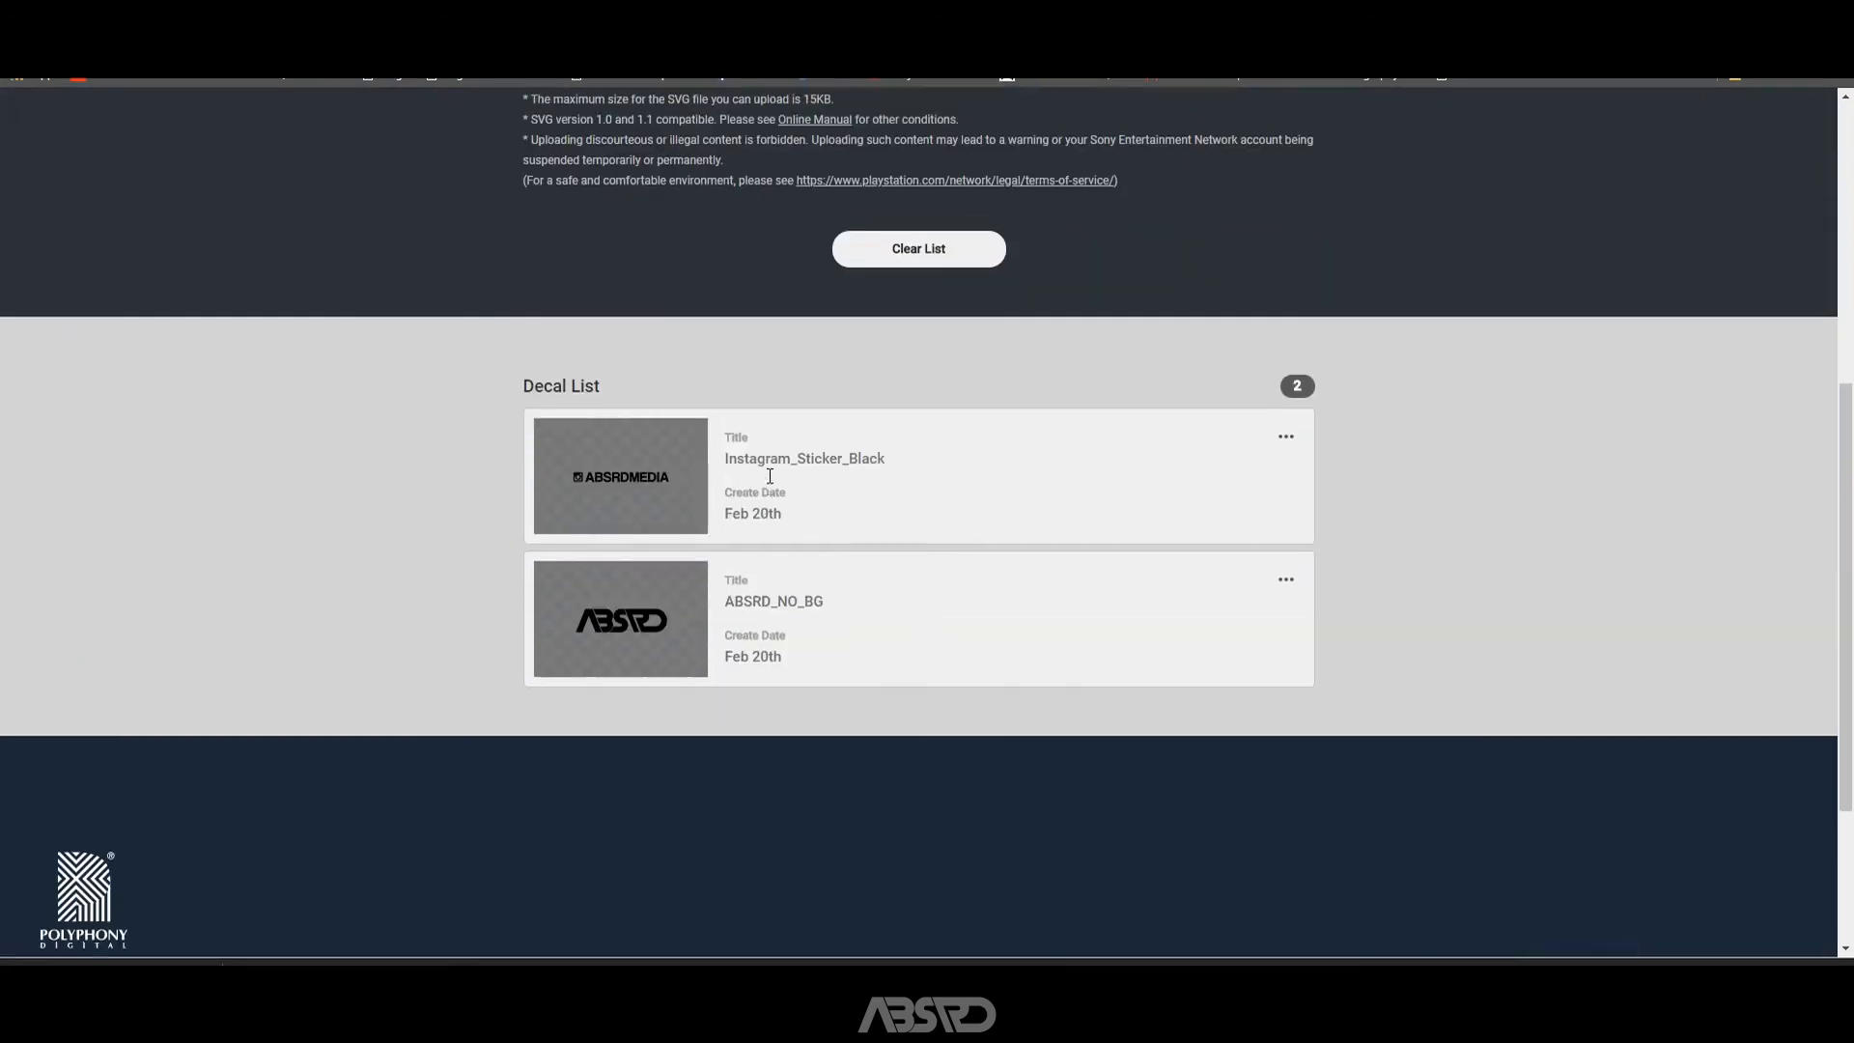
pyautogui.scroll(2, 768, 479)
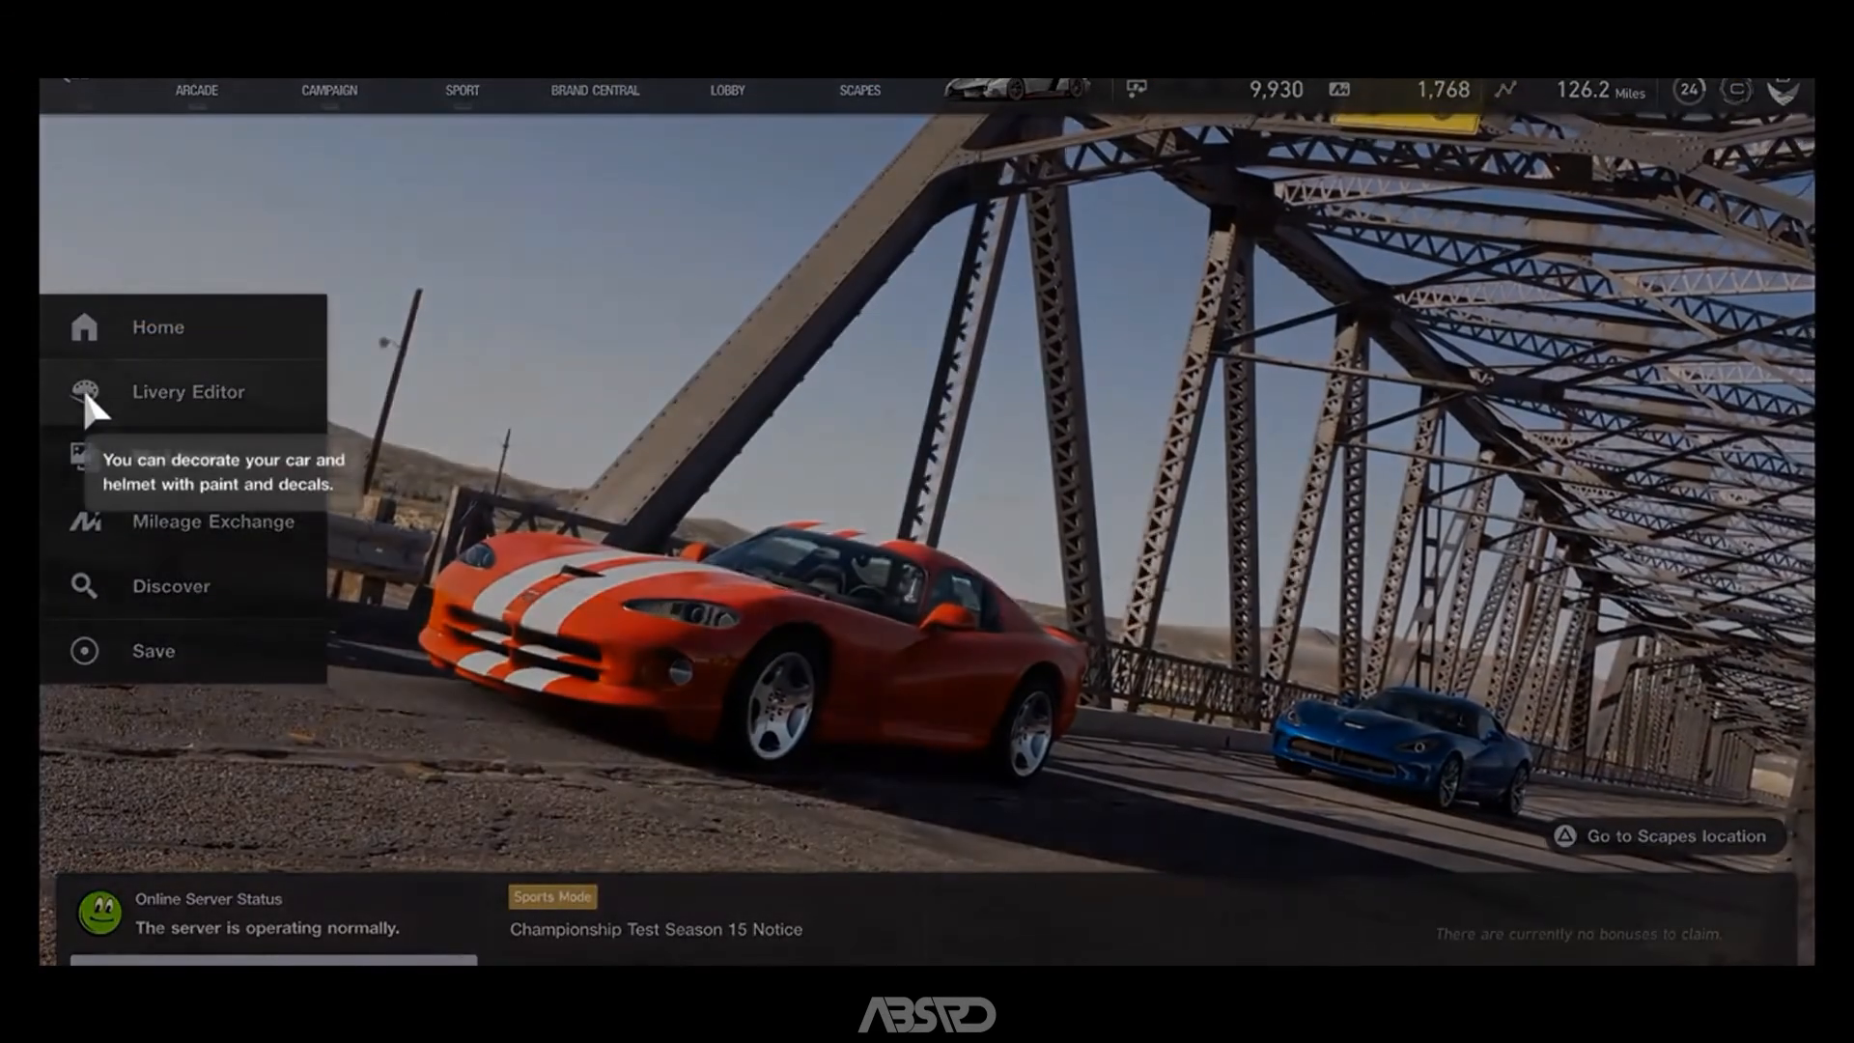
# Switch to the Gran Turismo Sport game and start a new car livery design for the GT-R Gr.4.
pyautogui.click(83, 386)
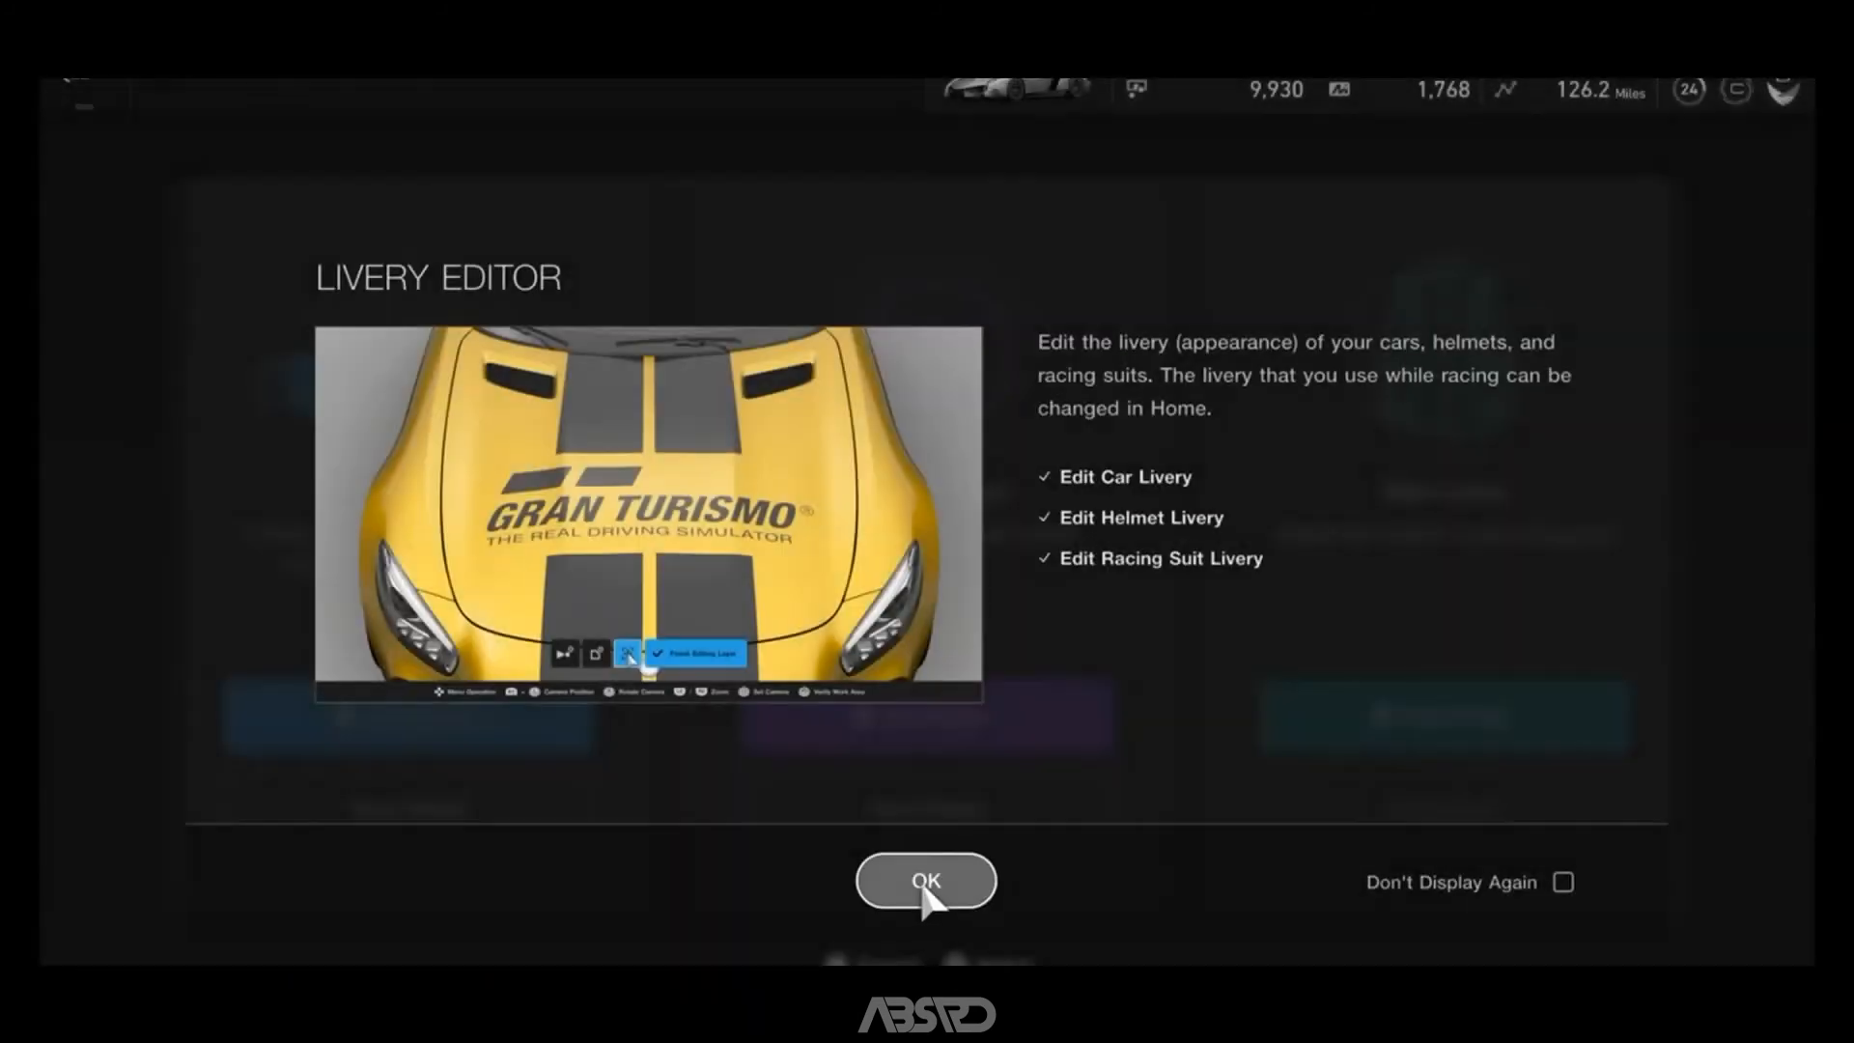
pyautogui.click(927, 879)
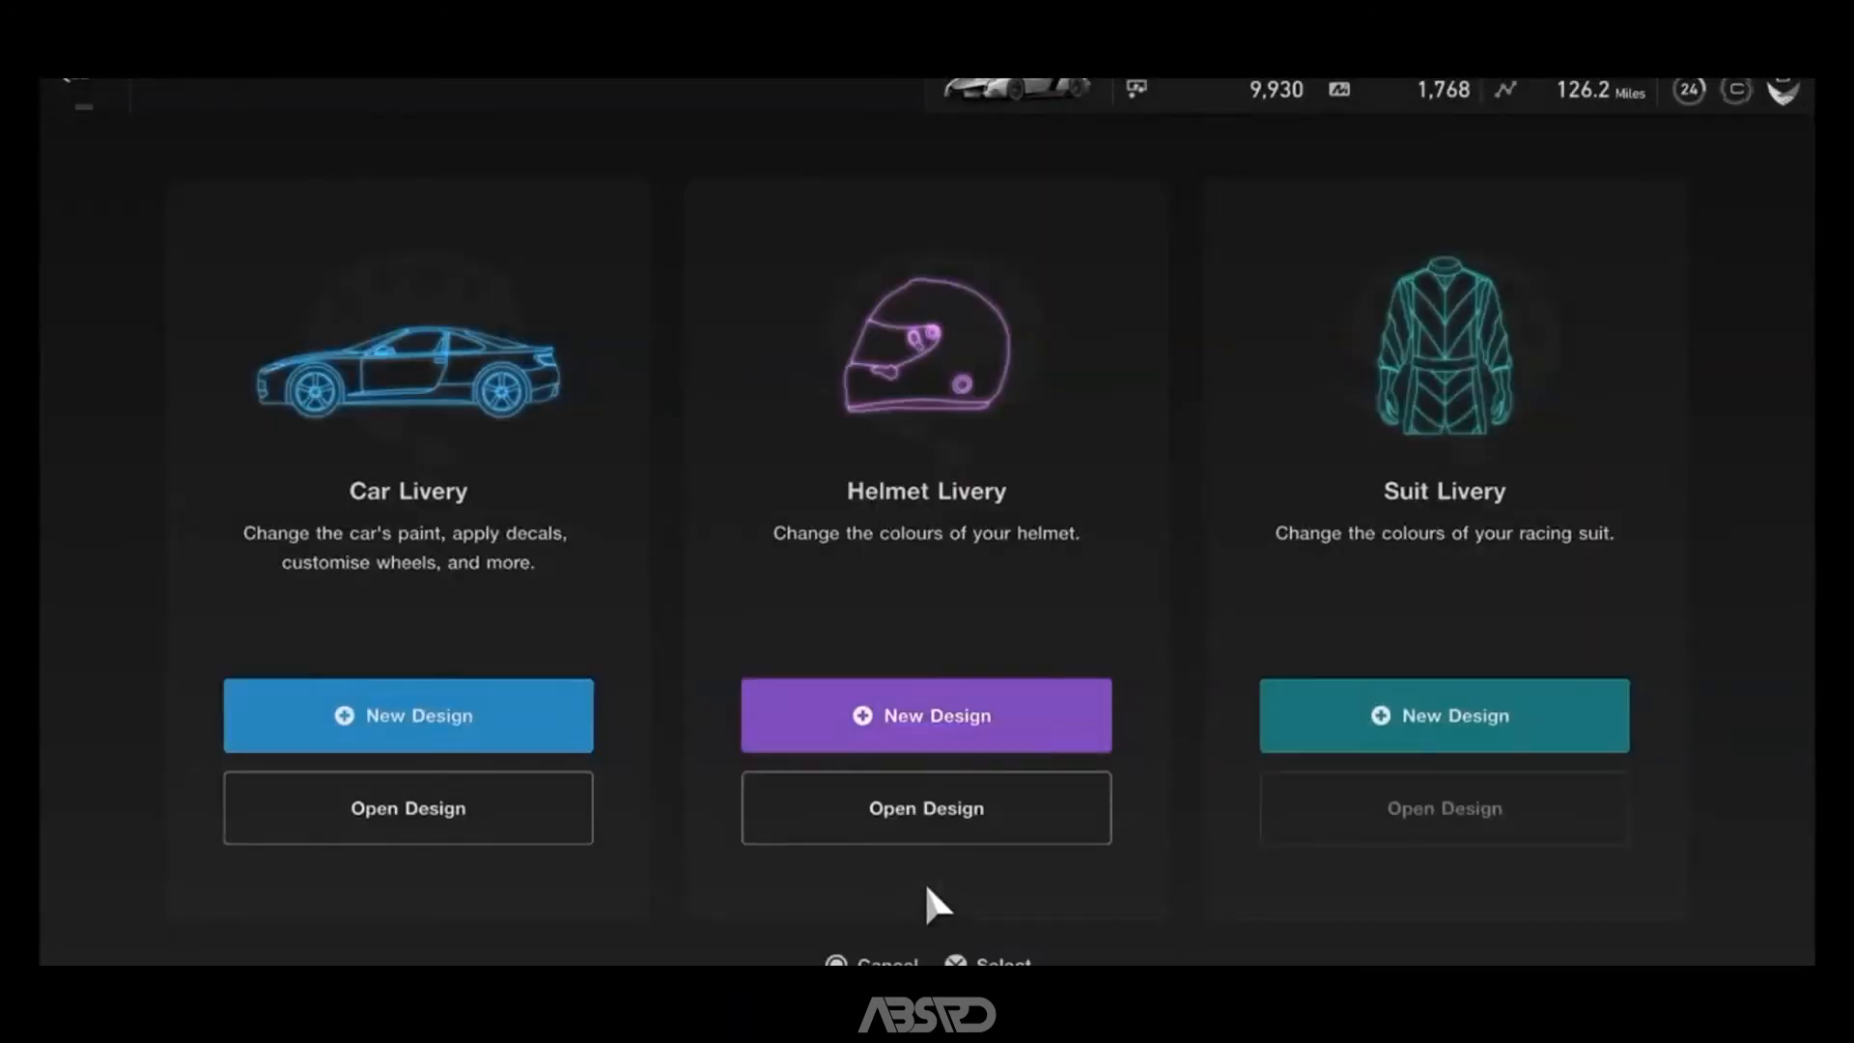
pyautogui.click(415, 732)
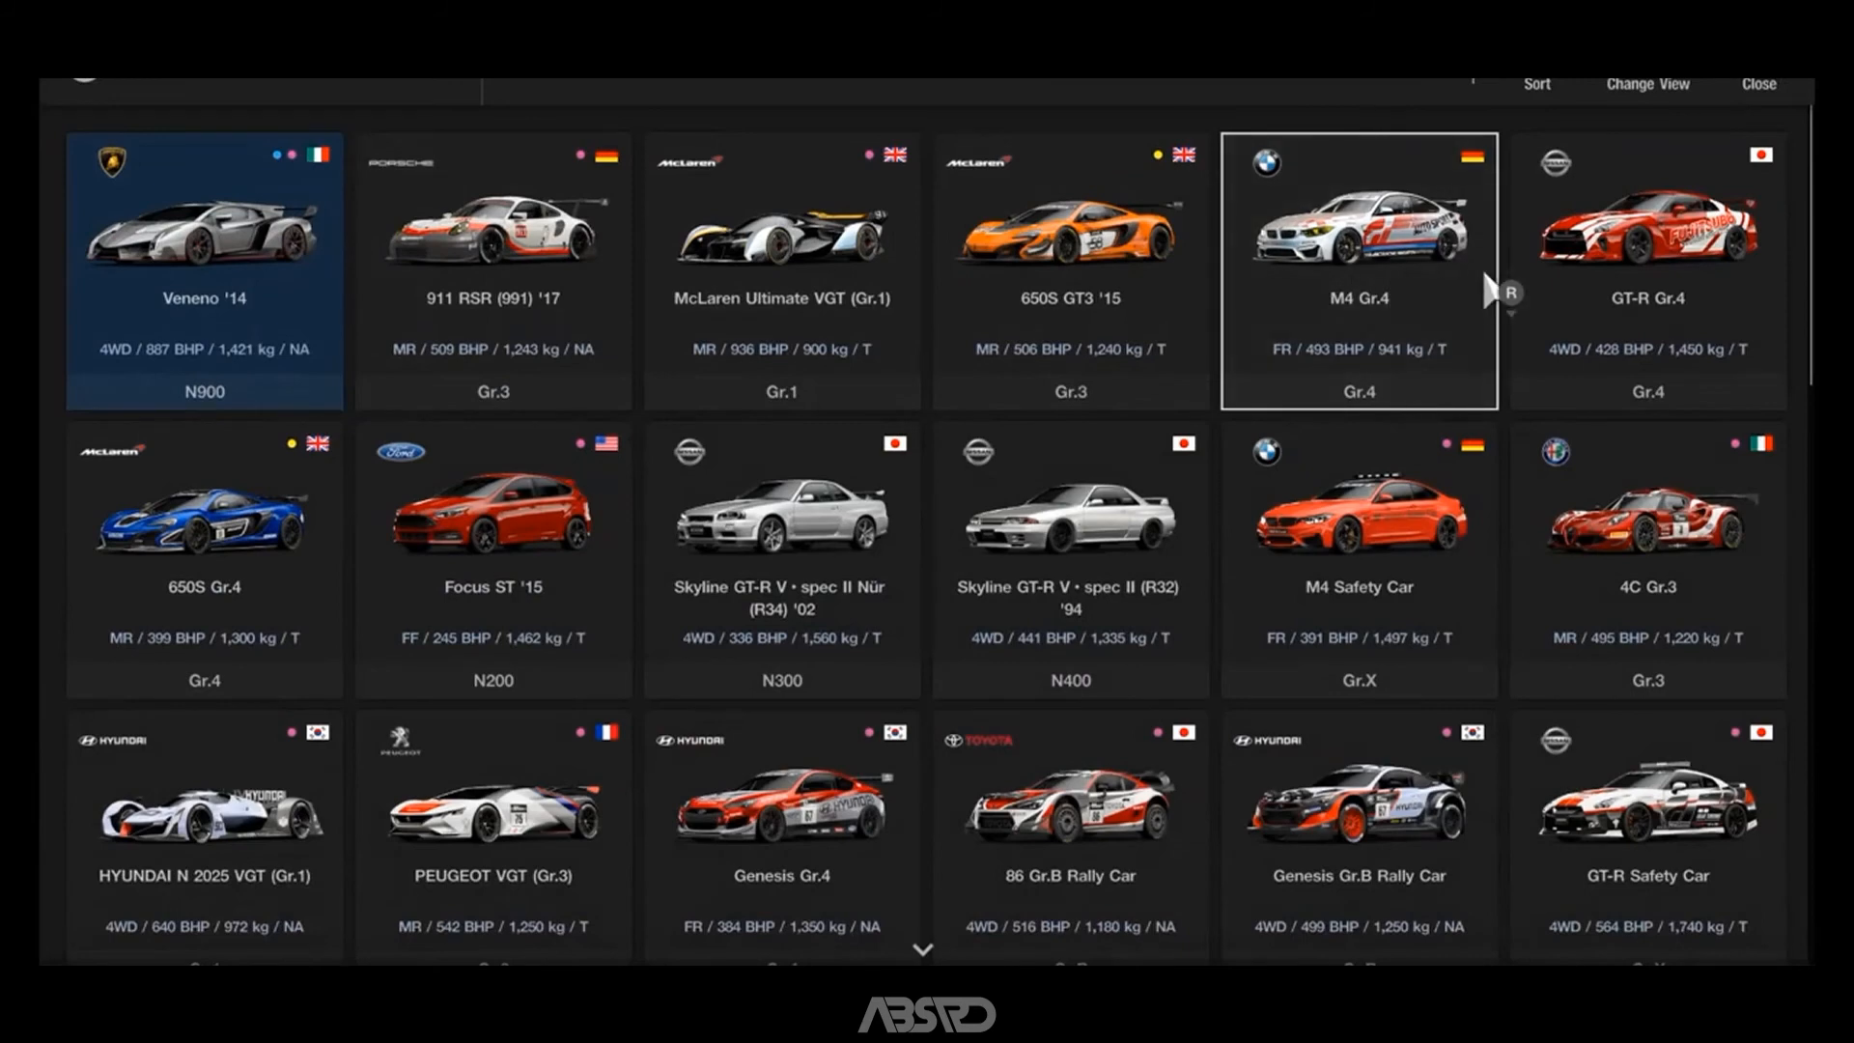
pyautogui.click(1564, 268)
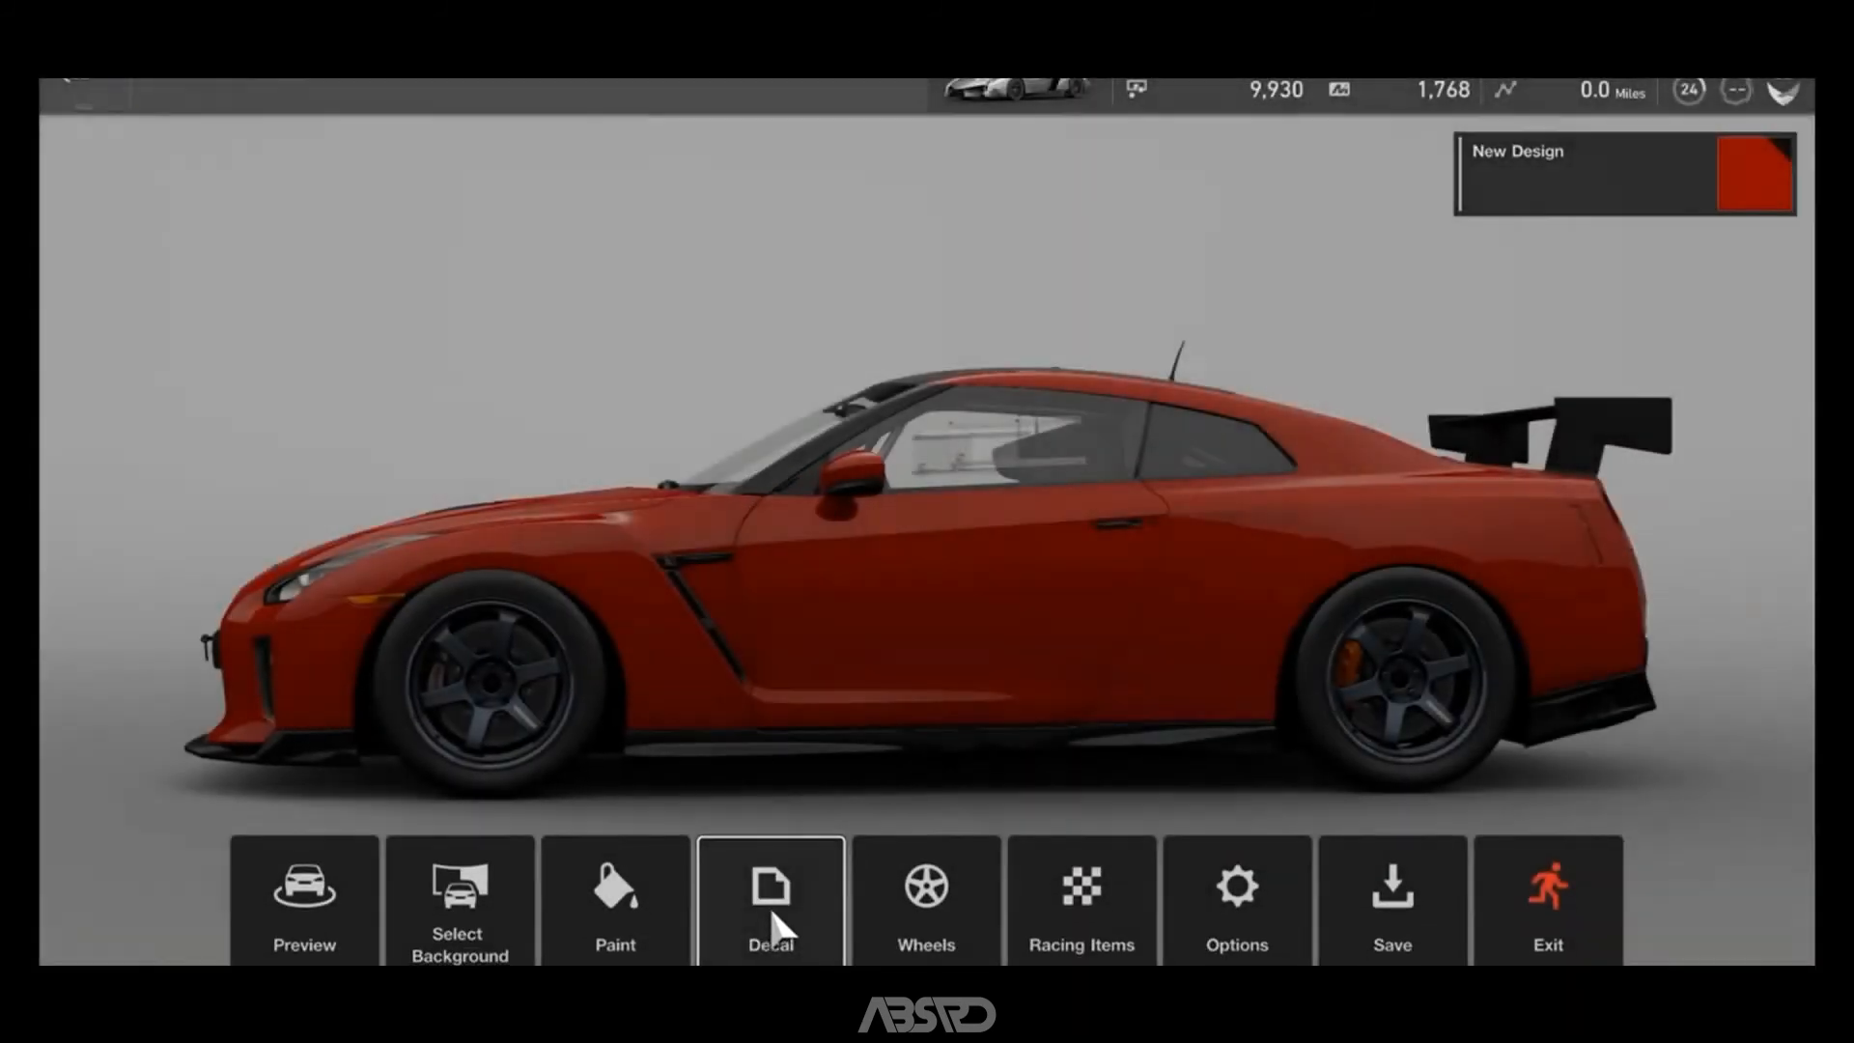
# Add the TEST user decal as a body layer and place it on the car's left side between the wheels.
pyautogui.click(768, 906)
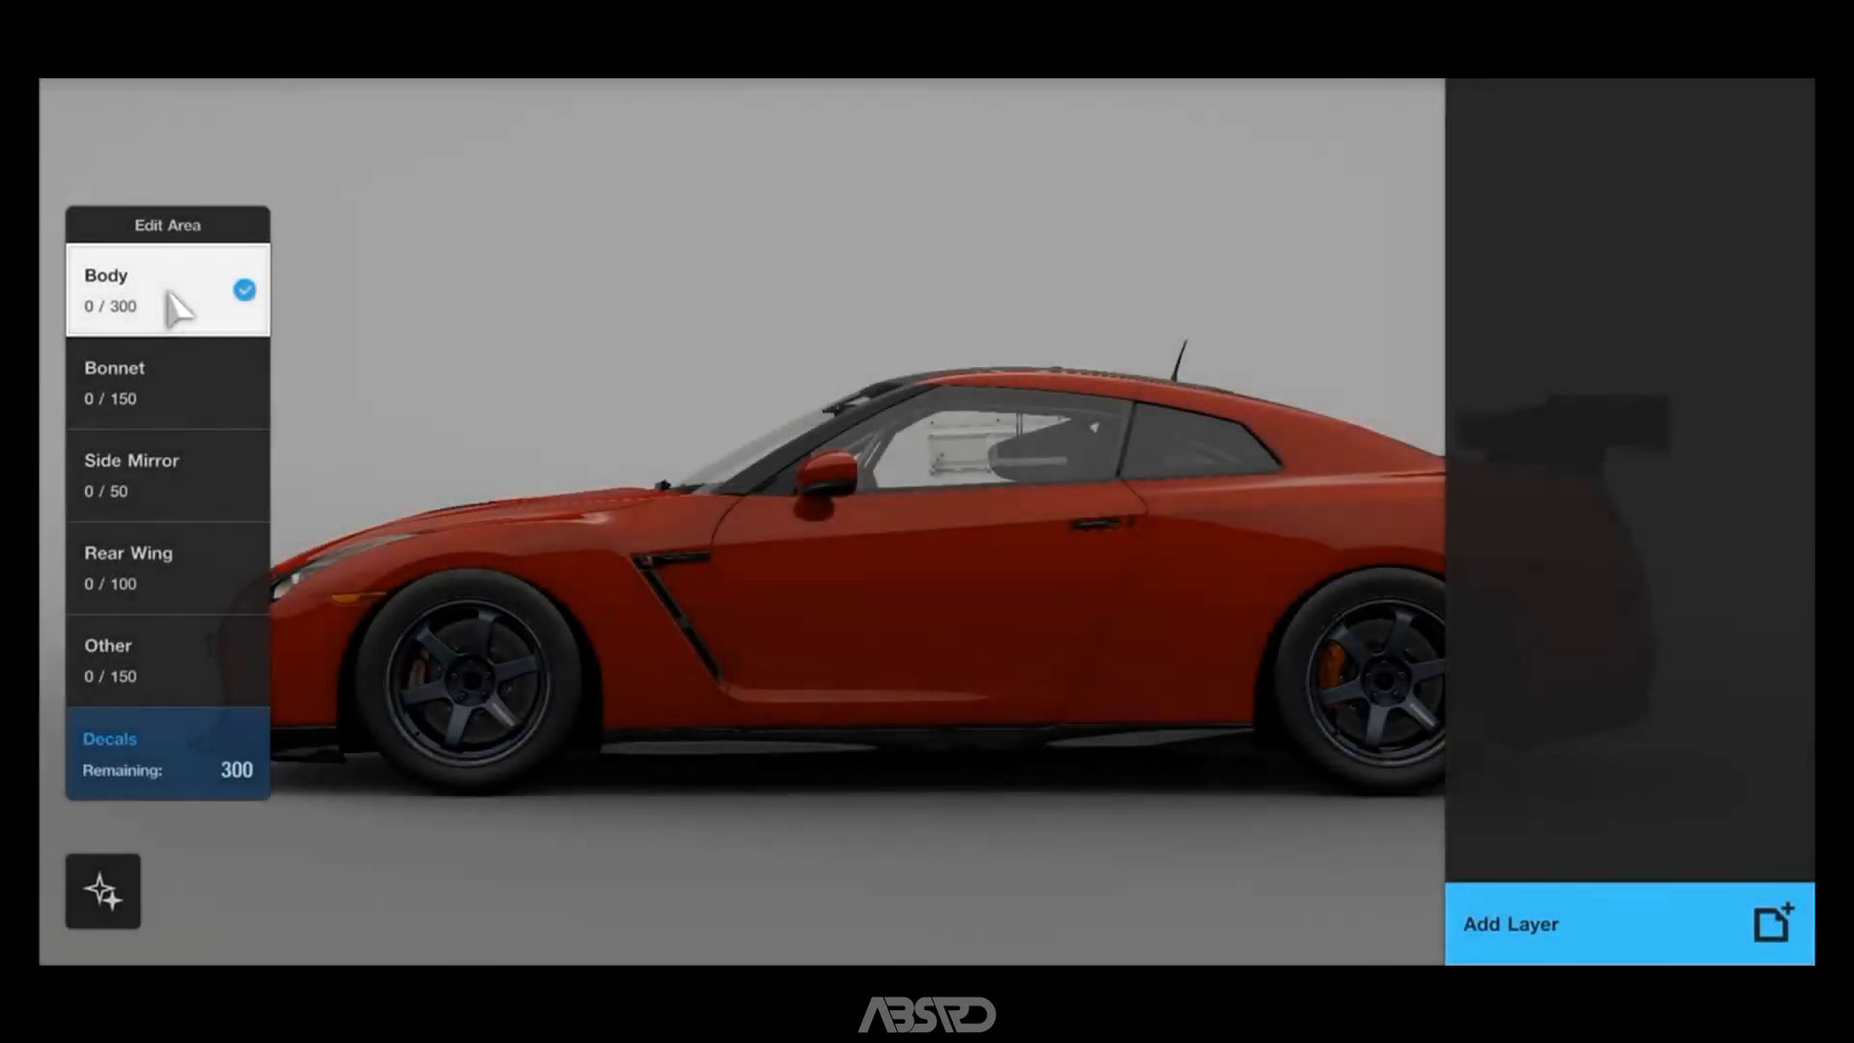
pyautogui.click(168, 292)
pyautogui.click(335, 939)
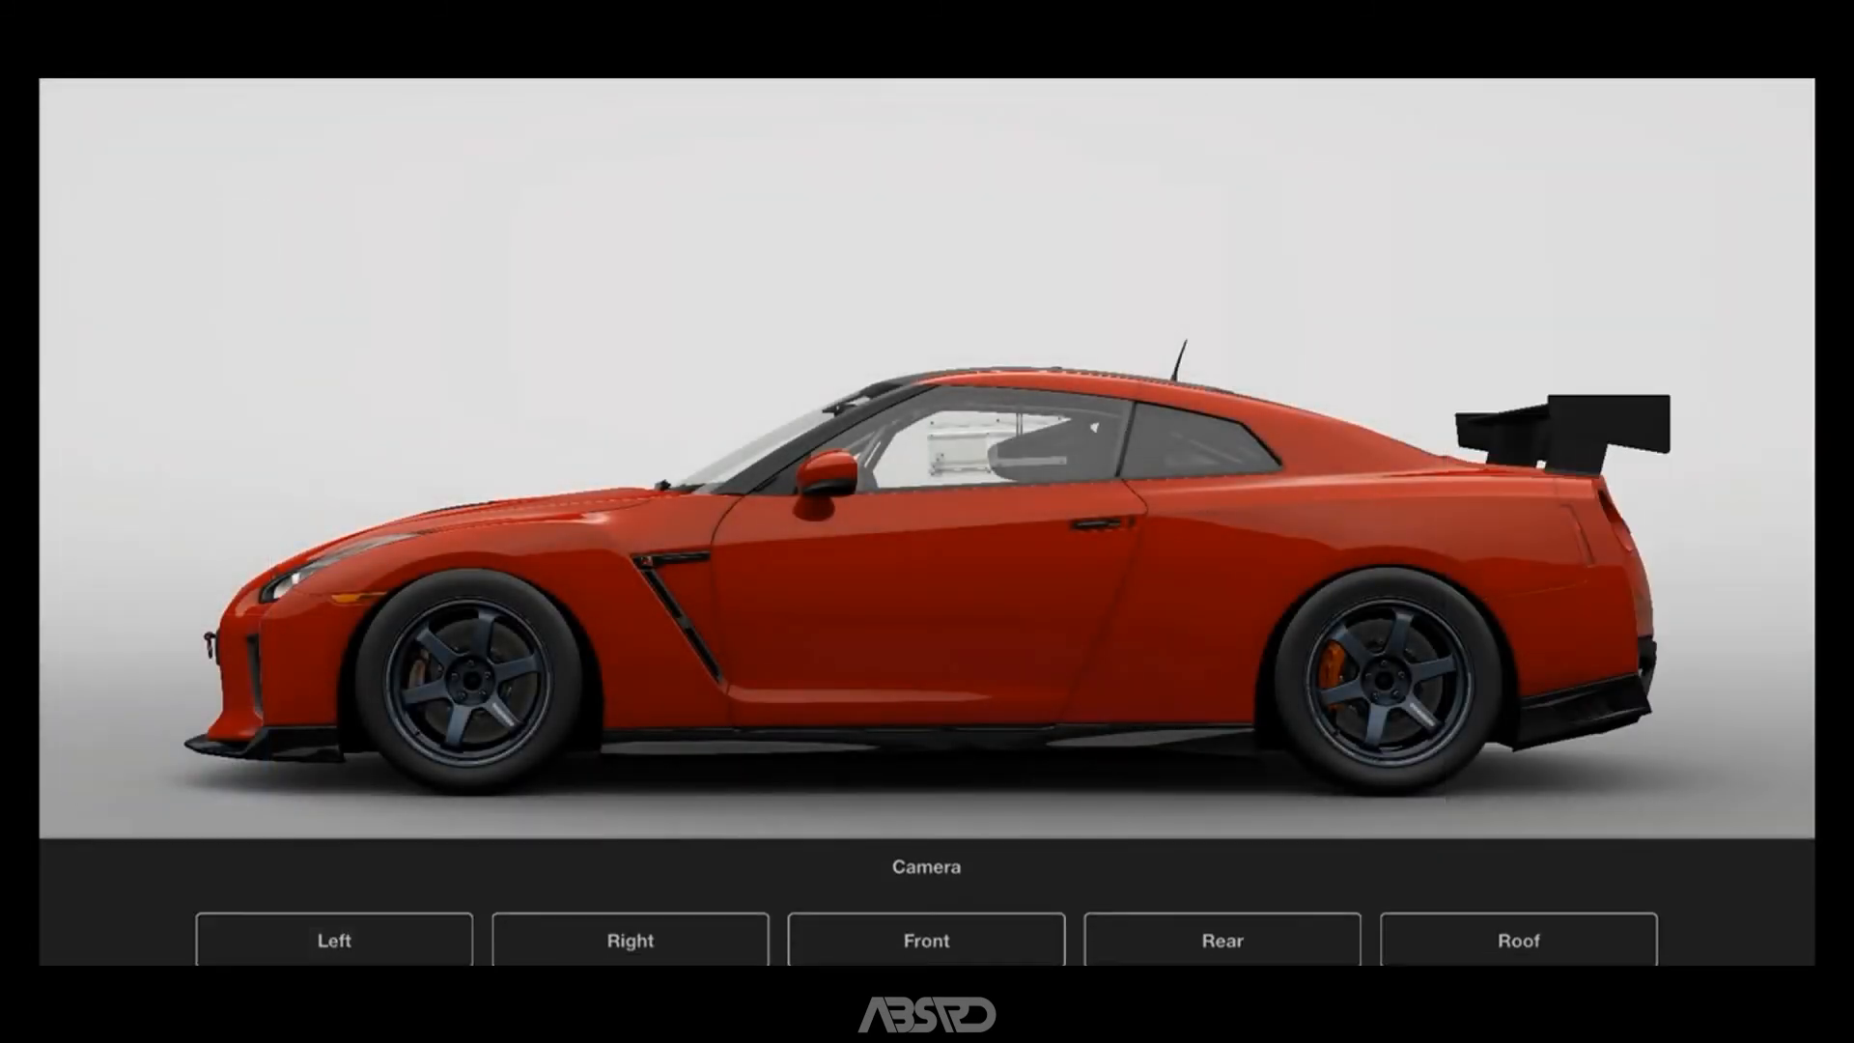
pyautogui.click(1004, 883)
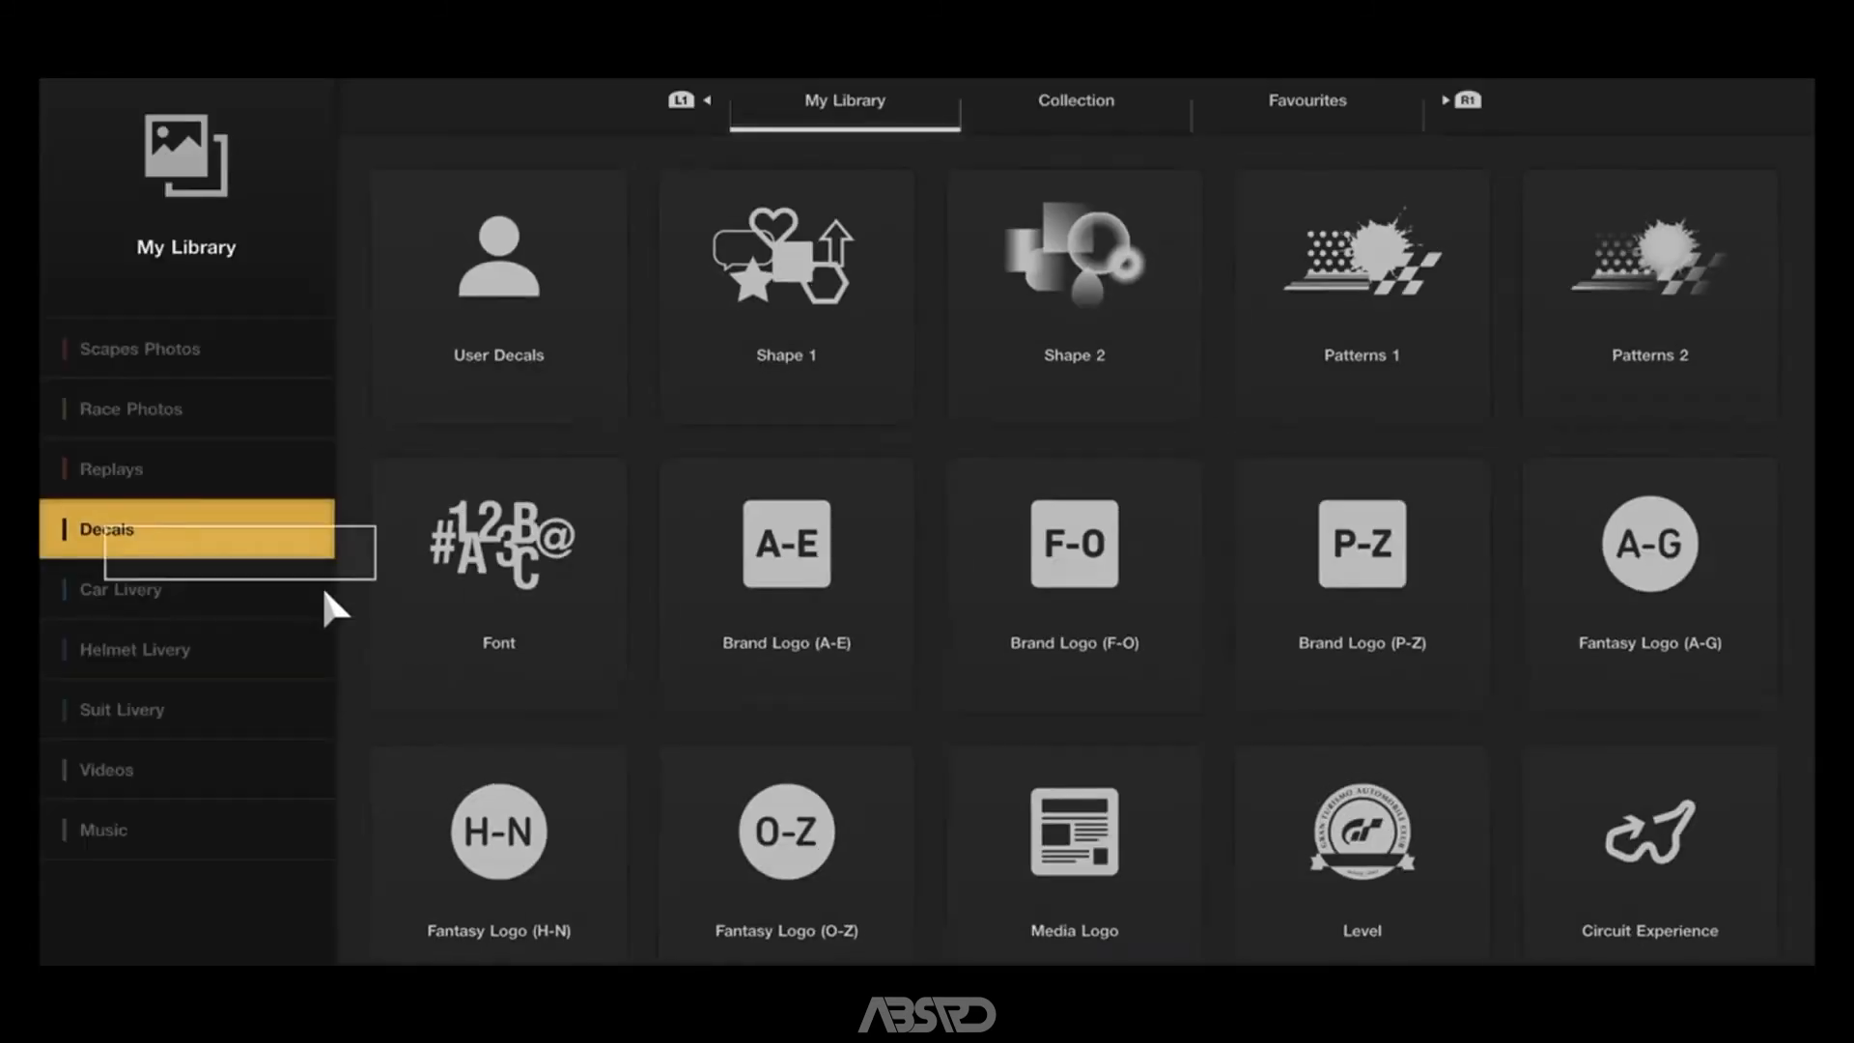
pyautogui.click(496, 294)
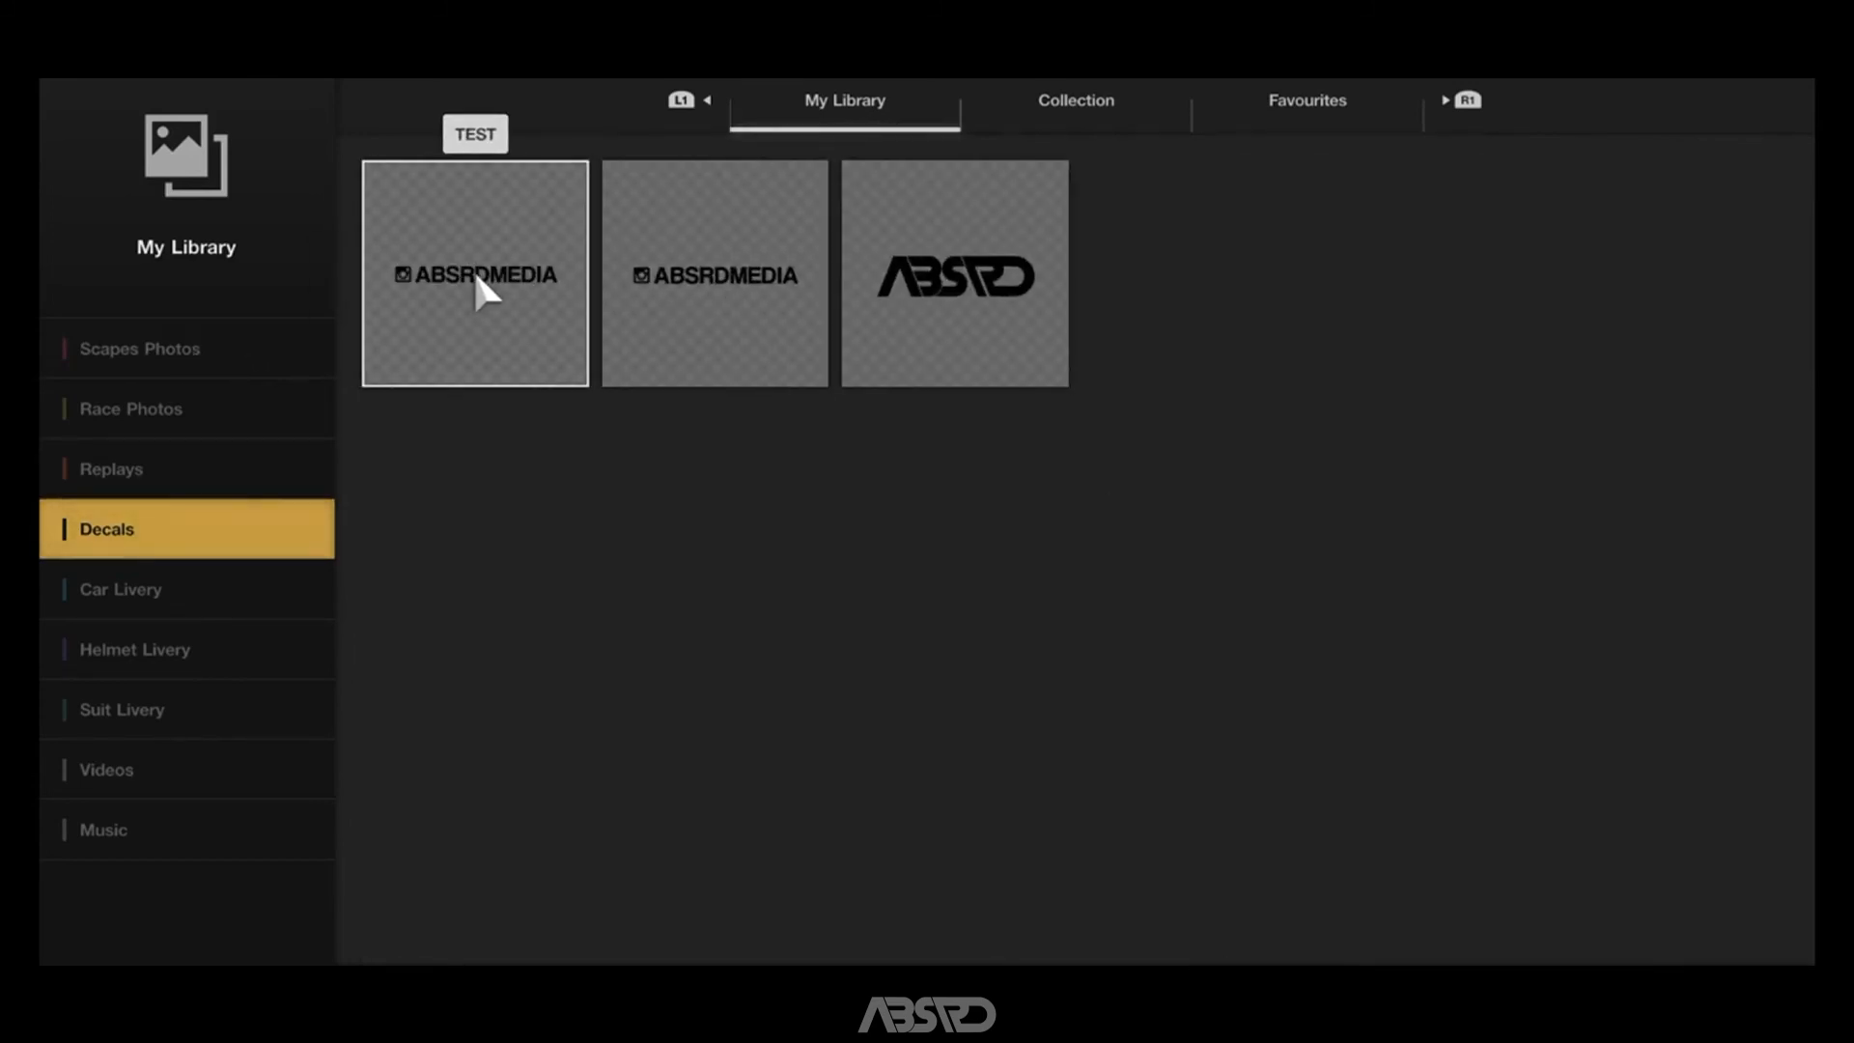
pyautogui.click(475, 274)
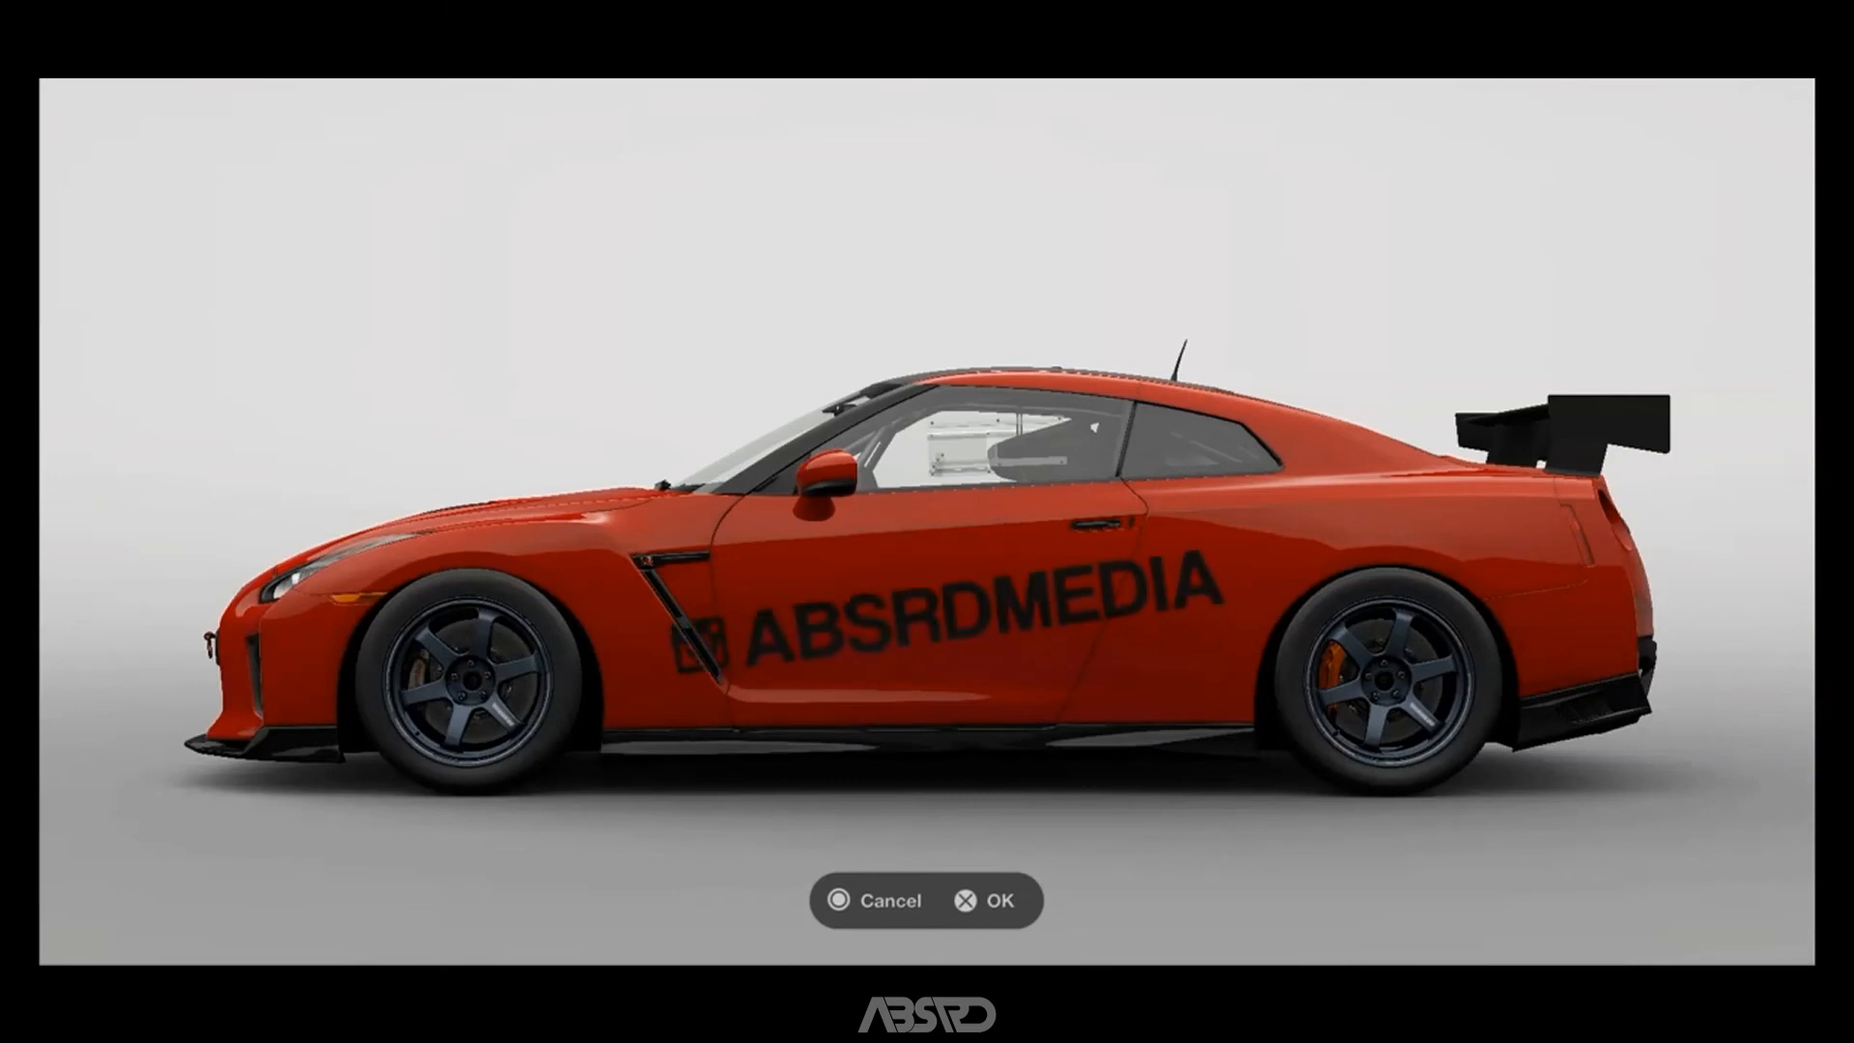
pyautogui.press('Return')
# Recolour the TEST decal blue from the colour palette and apply it to the car body.
pyautogui.click(827, 891)
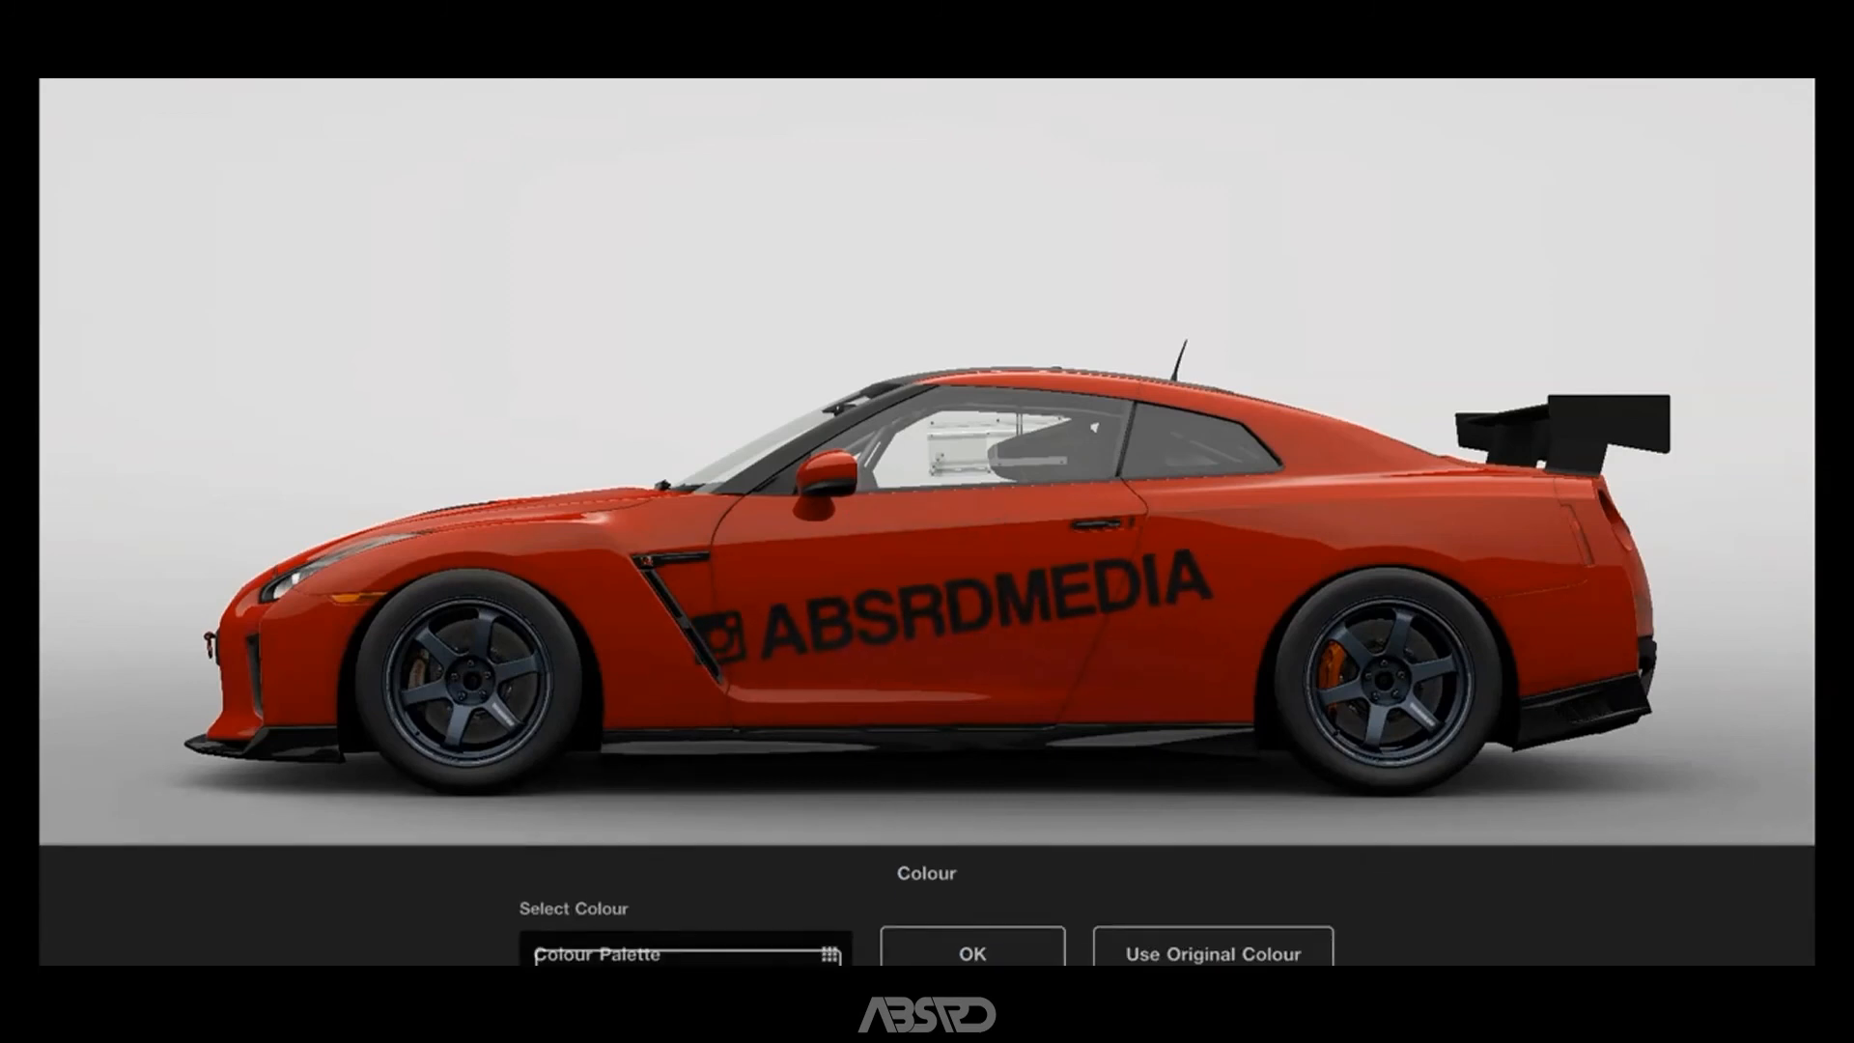
pyautogui.click(686, 950)
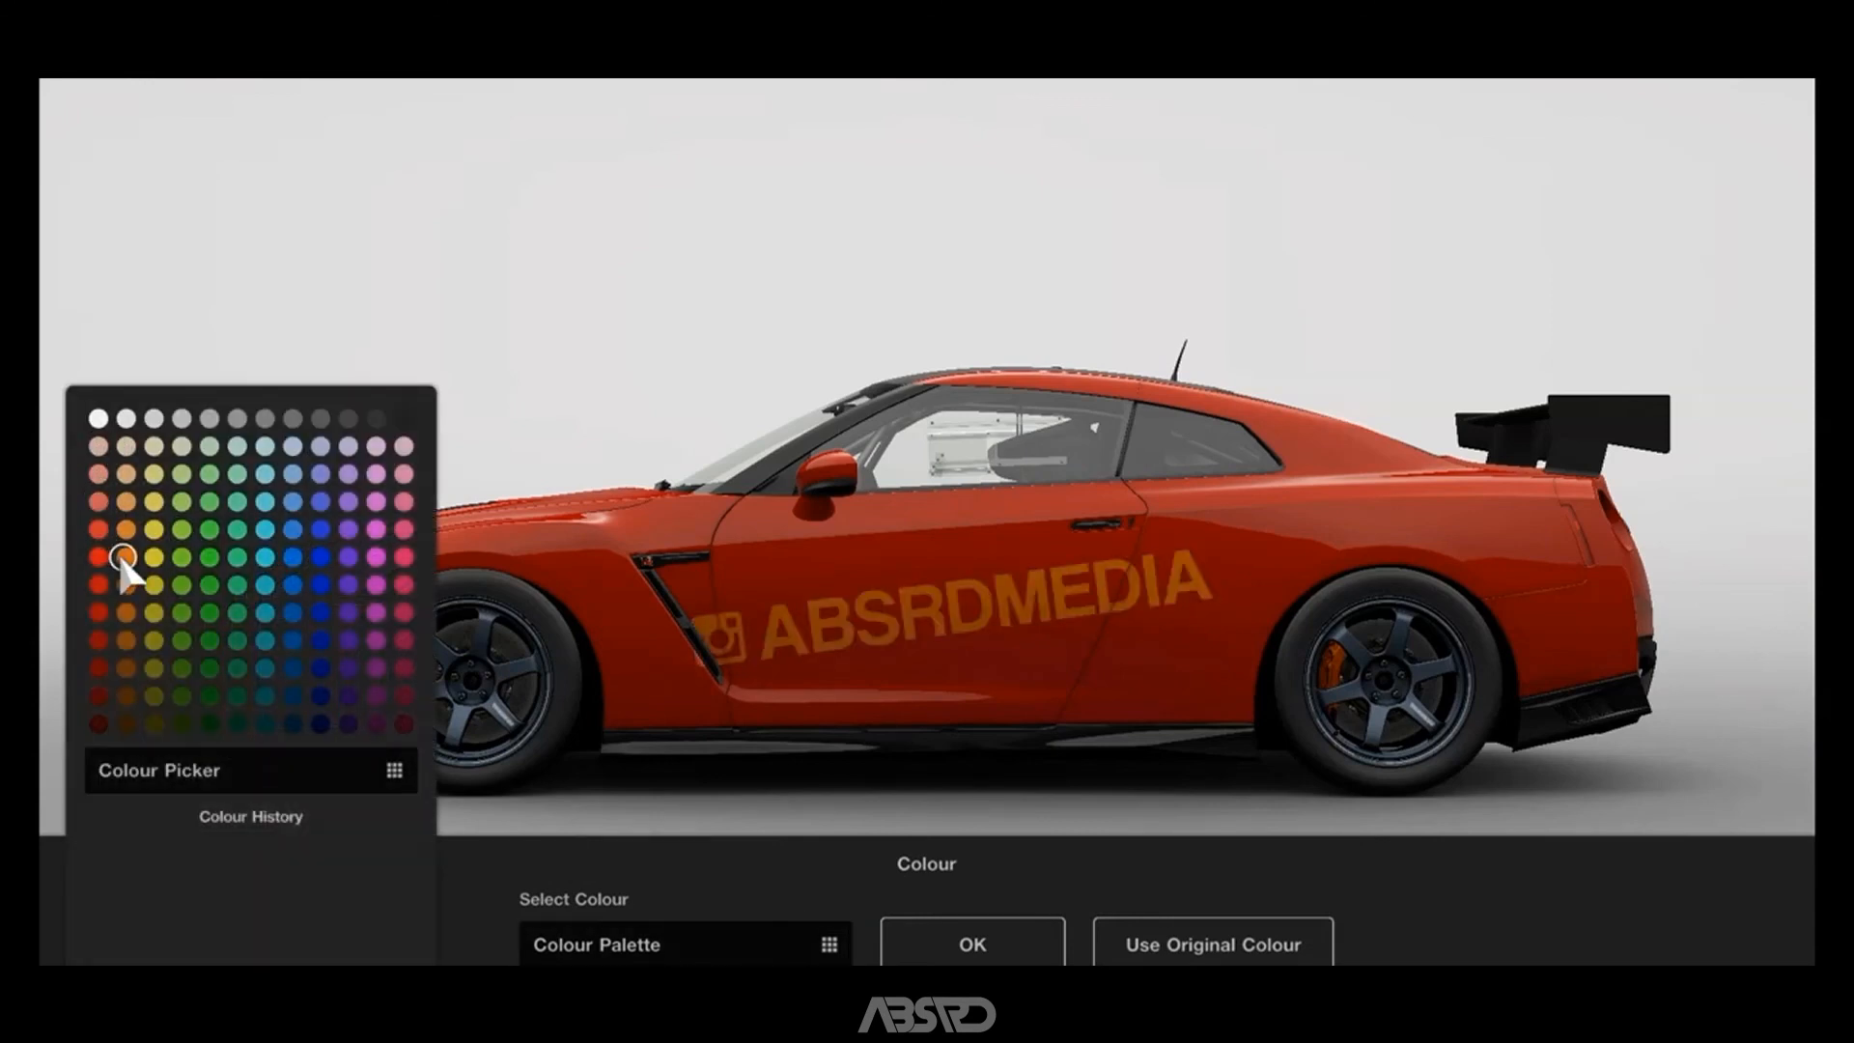
pyautogui.click(291, 556)
pyautogui.click(973, 944)
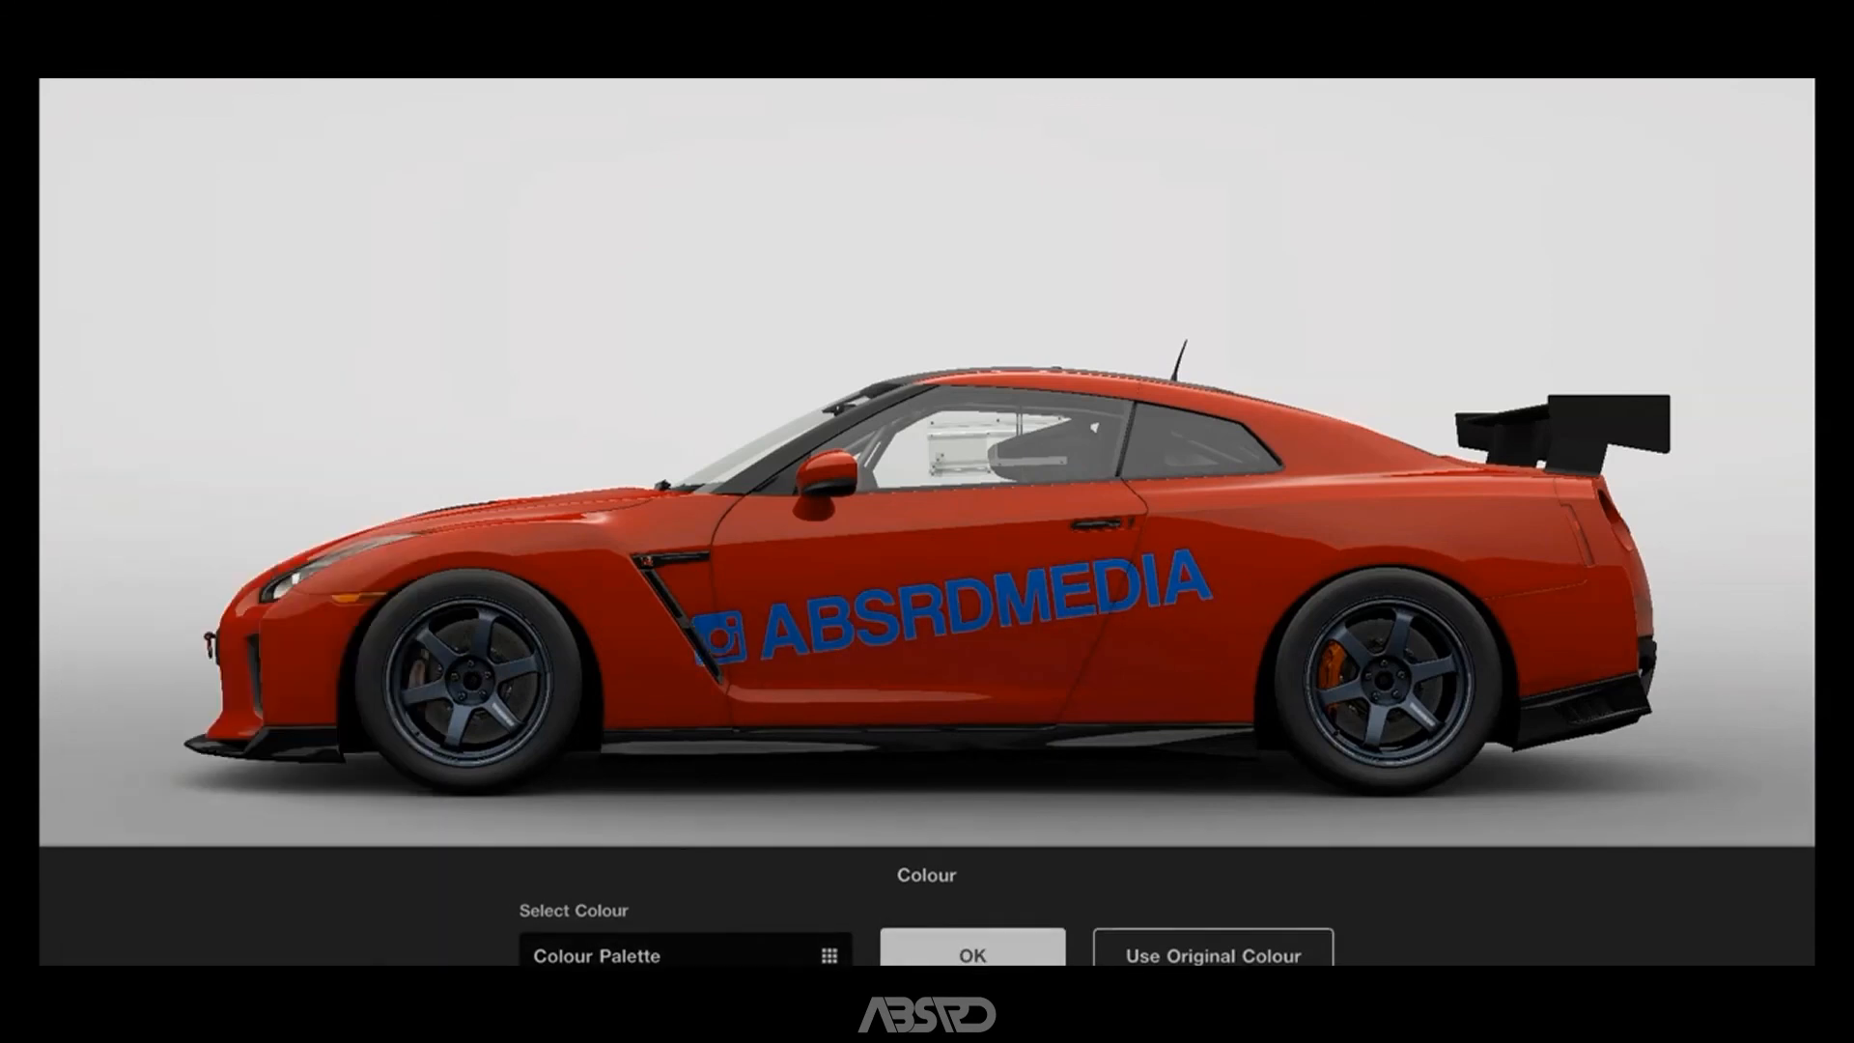
pyautogui.click(1014, 890)
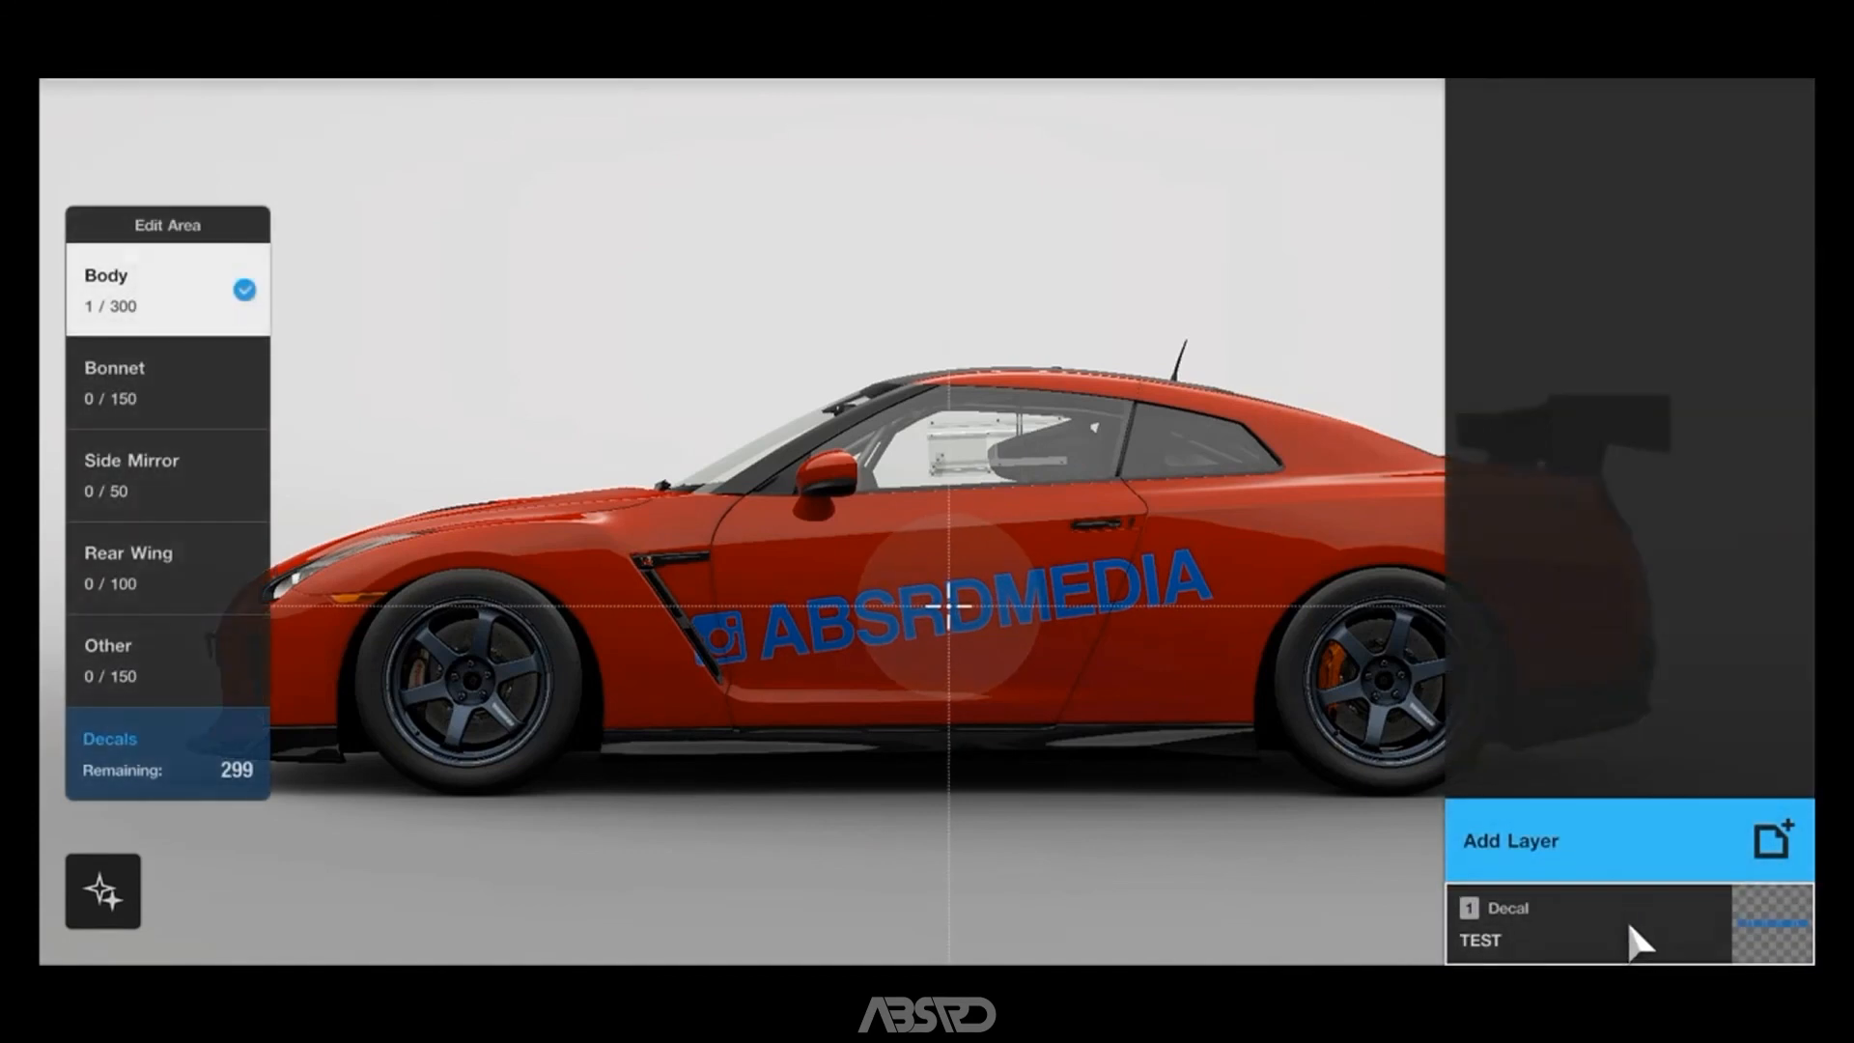
# Delete the TEST decal layer from the car body.
pyautogui.click(1627, 918)
pyautogui.click(1647, 807)
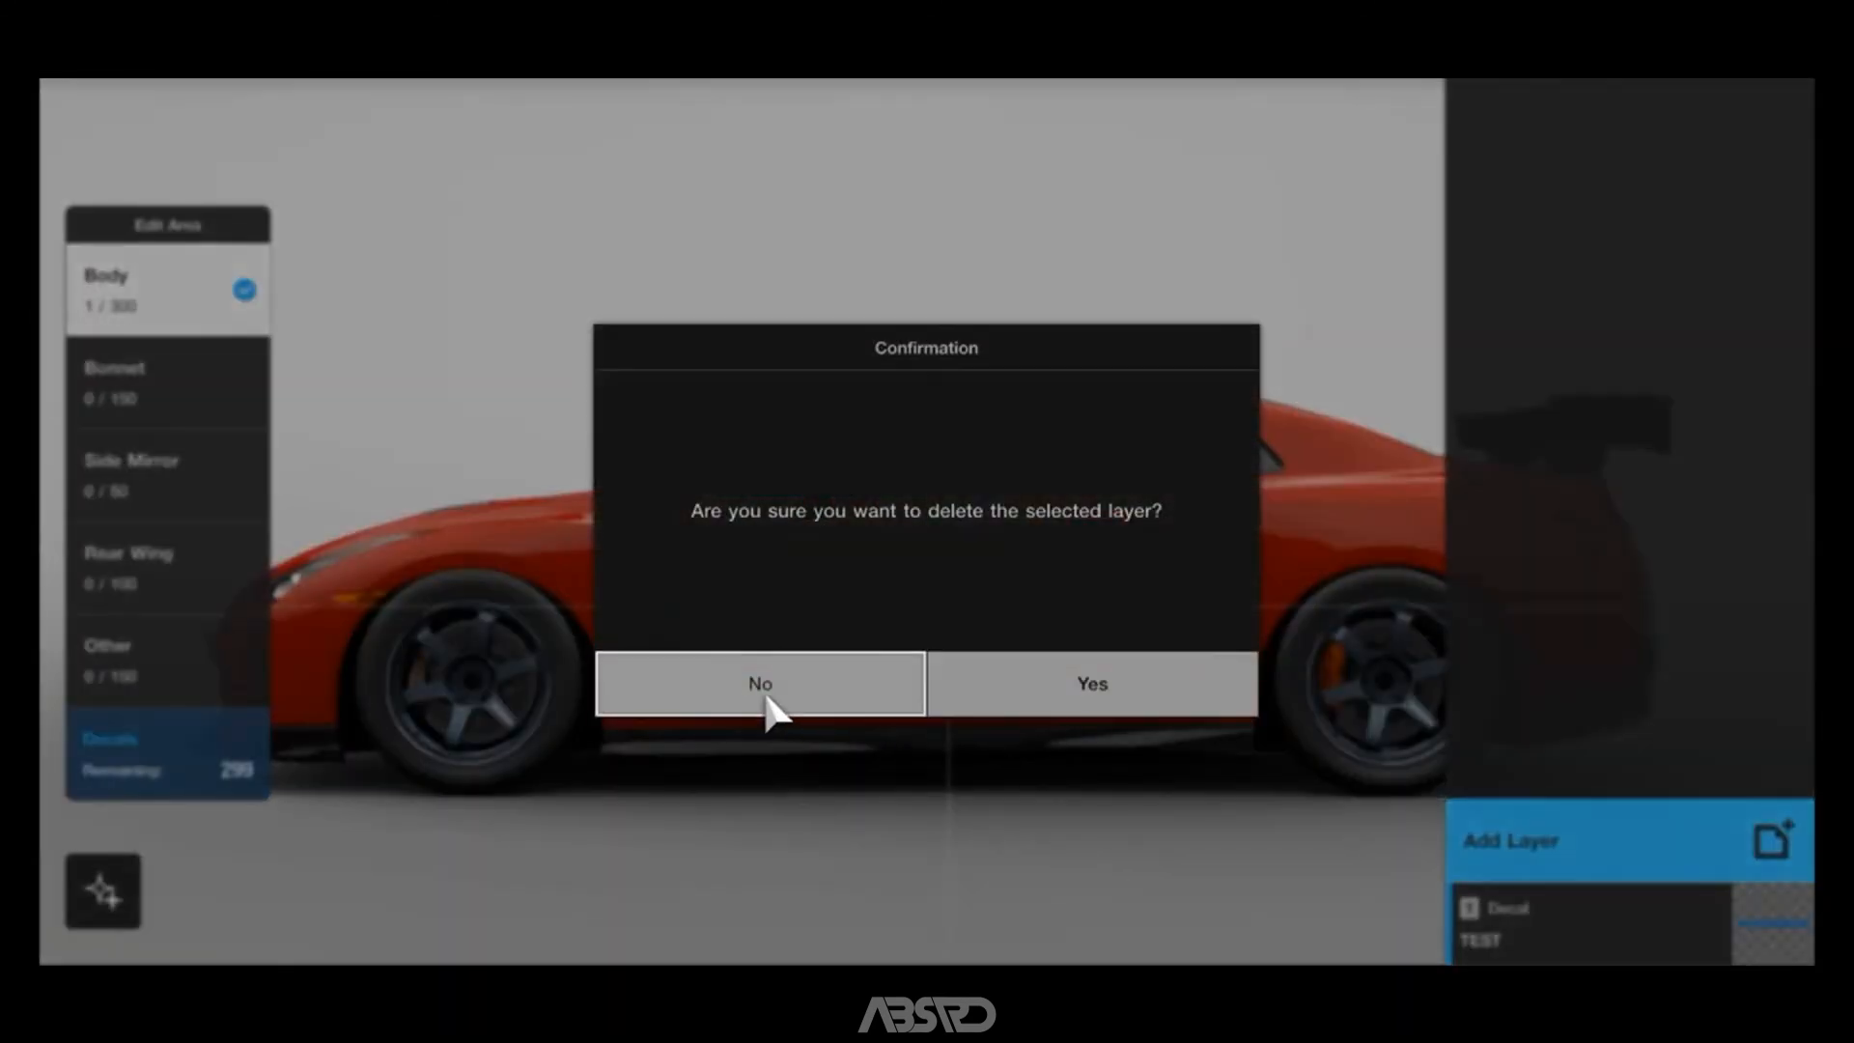
pyautogui.click(1092, 687)
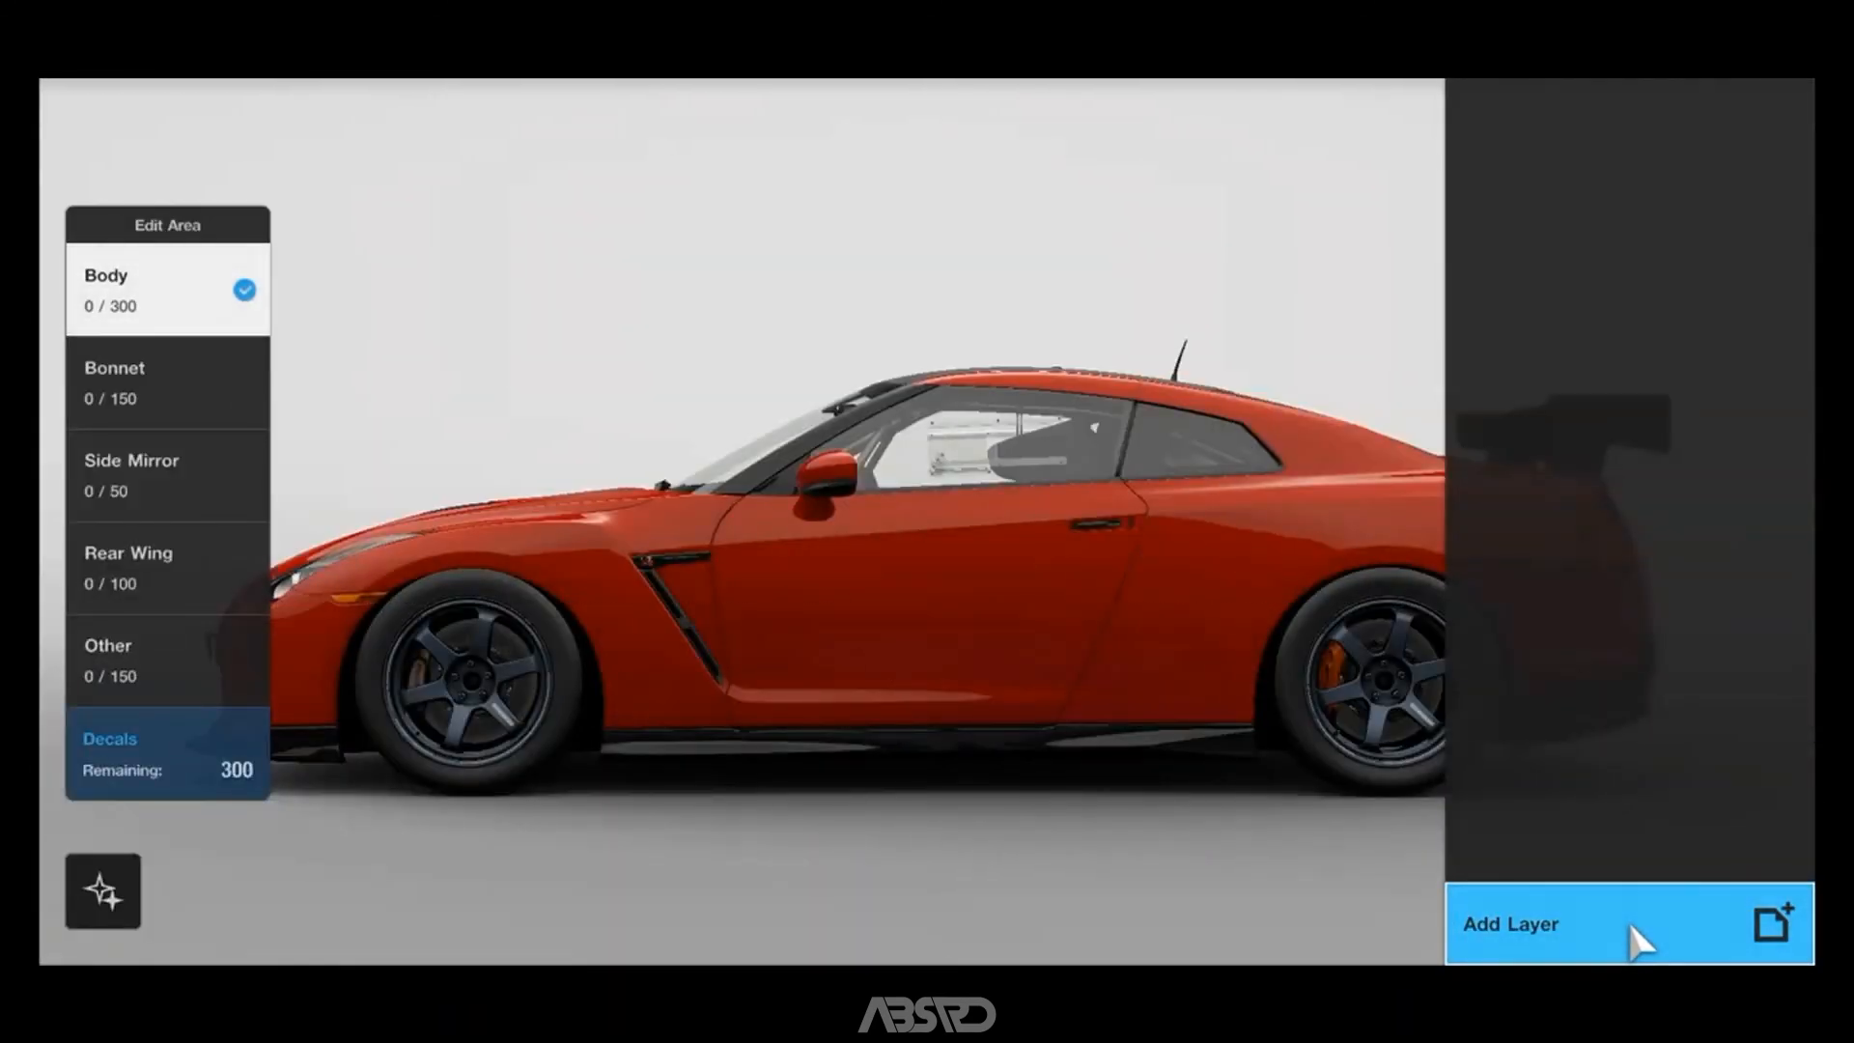